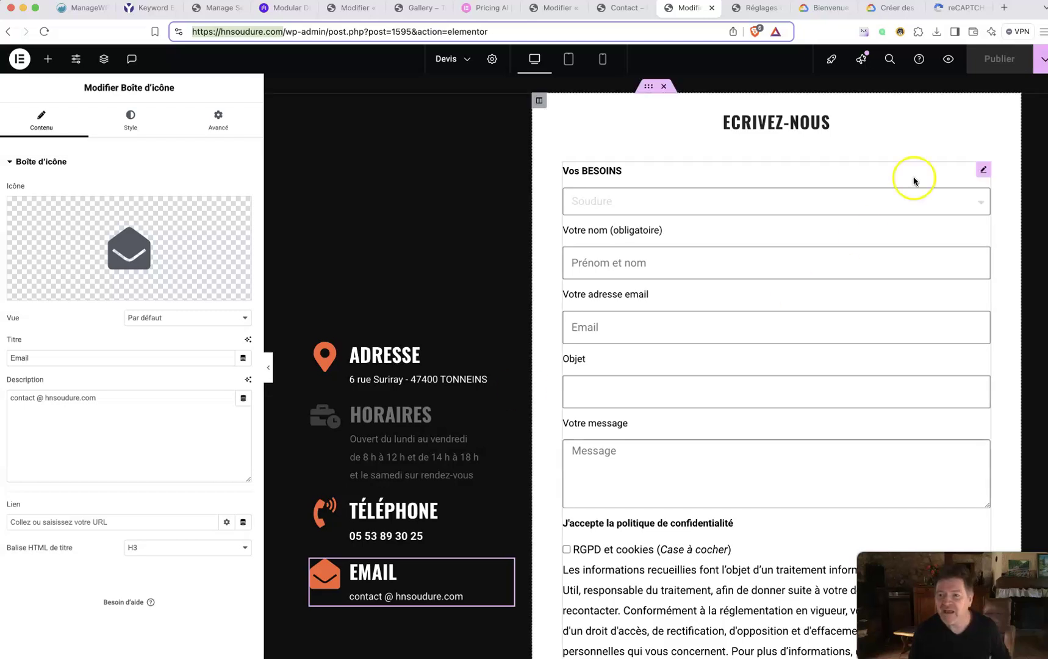
Step: Preview the Devis page and examine its quote form and the reCAPTCHA notice above the send button
left_click(952, 65)
scroll(820, 258, "down", 10)
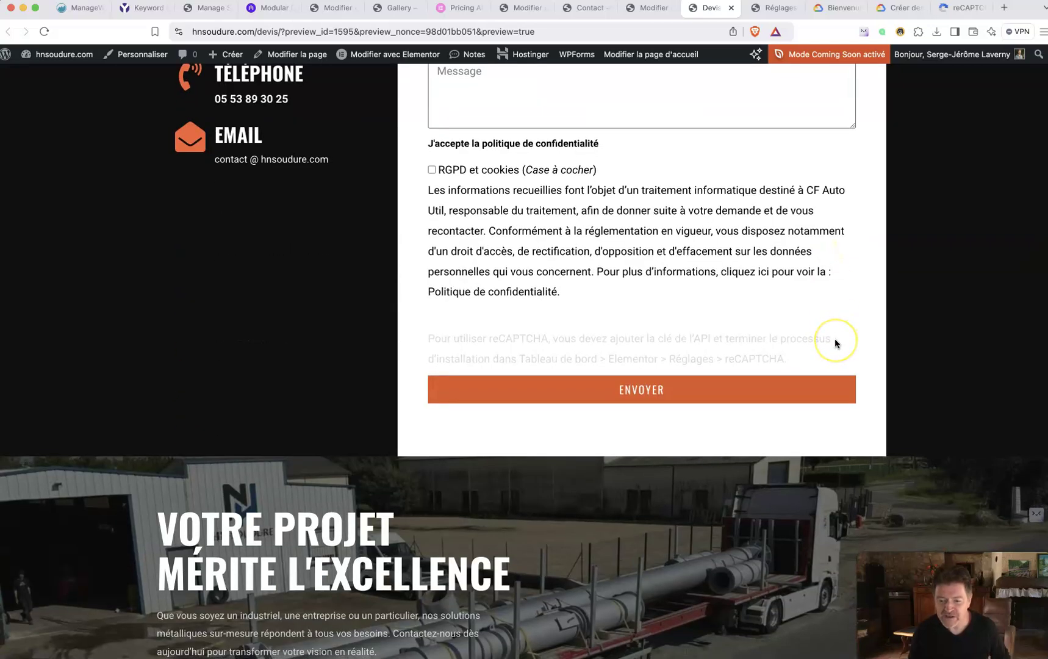
scroll(835, 342, "up", 8)
scroll(834, 343, "down", 5)
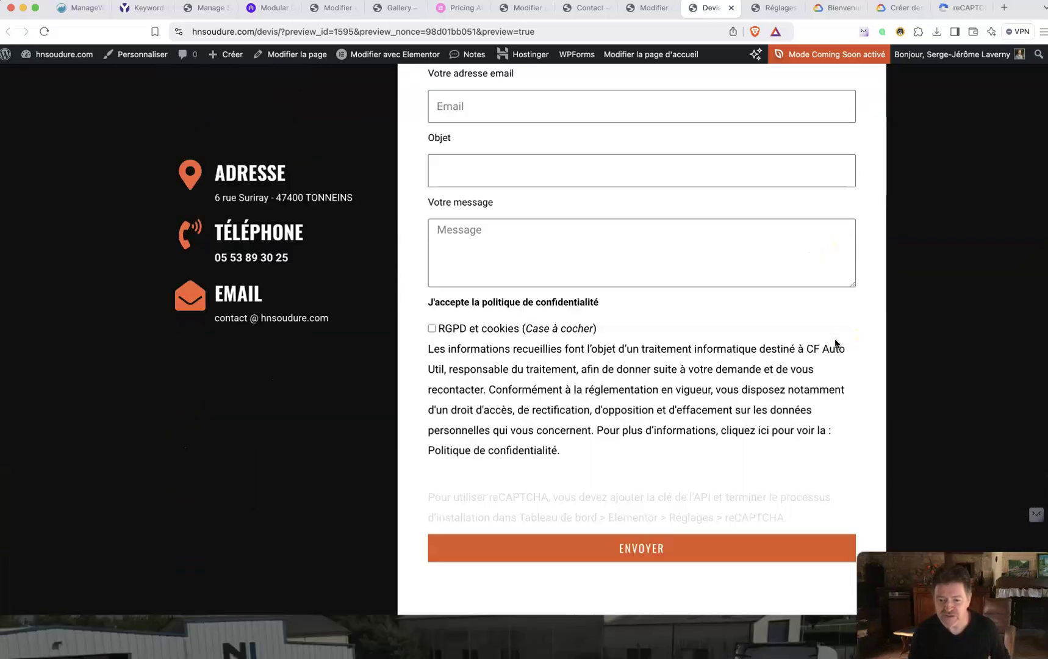
scroll(834, 343, "up", 7)
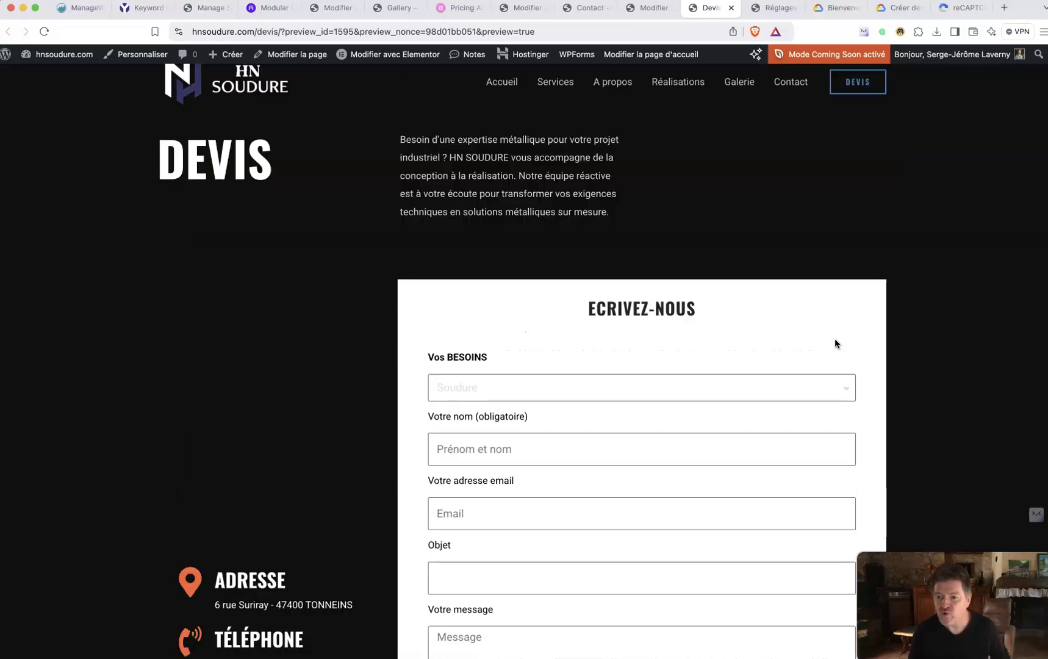
Step: Open the site's Contact page, examine its map, contact details and message form, and return to the Devis page
left_click(787, 83)
scroll(896, 233, "down", 5)
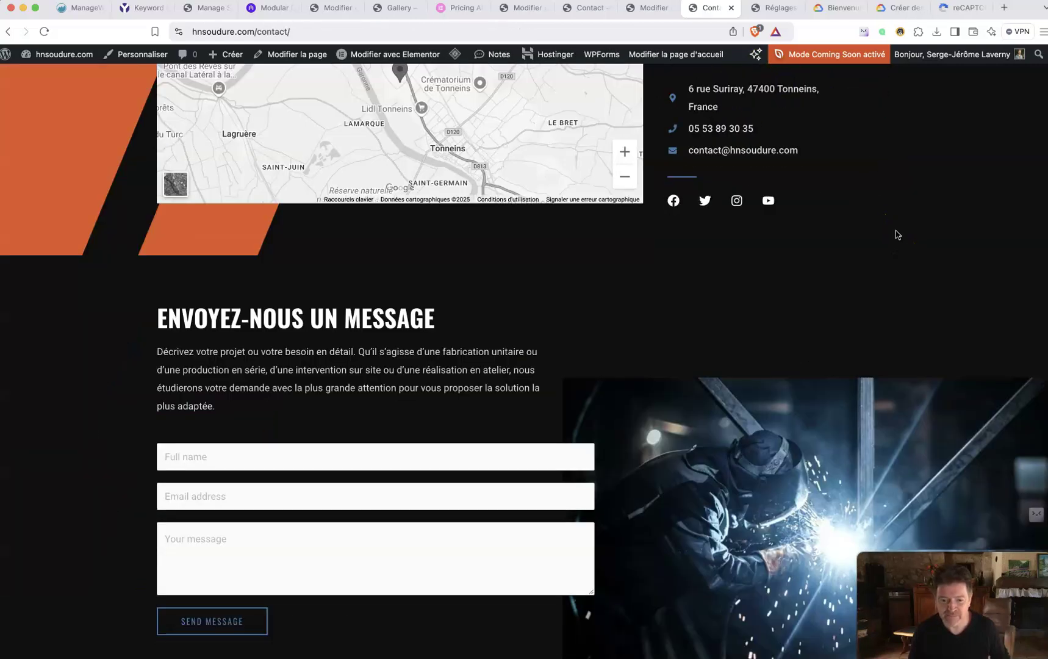
scroll(896, 234, "down", 2)
scroll(896, 234, "up", 5)
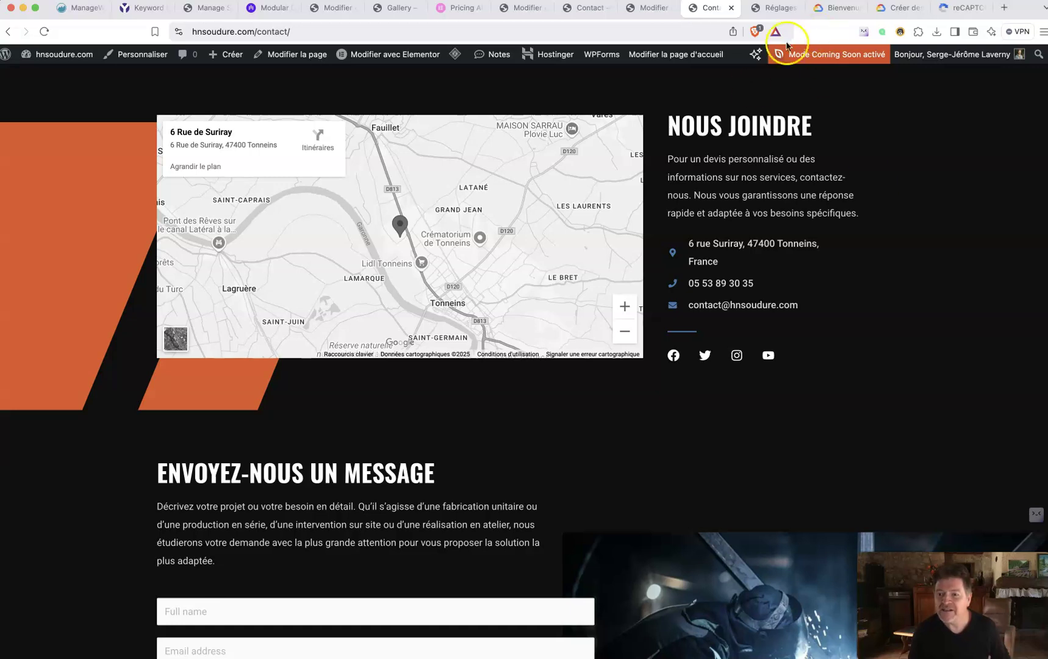
scroll(730, 210, "up", 3)
scroll(731, 211, "up", 1)
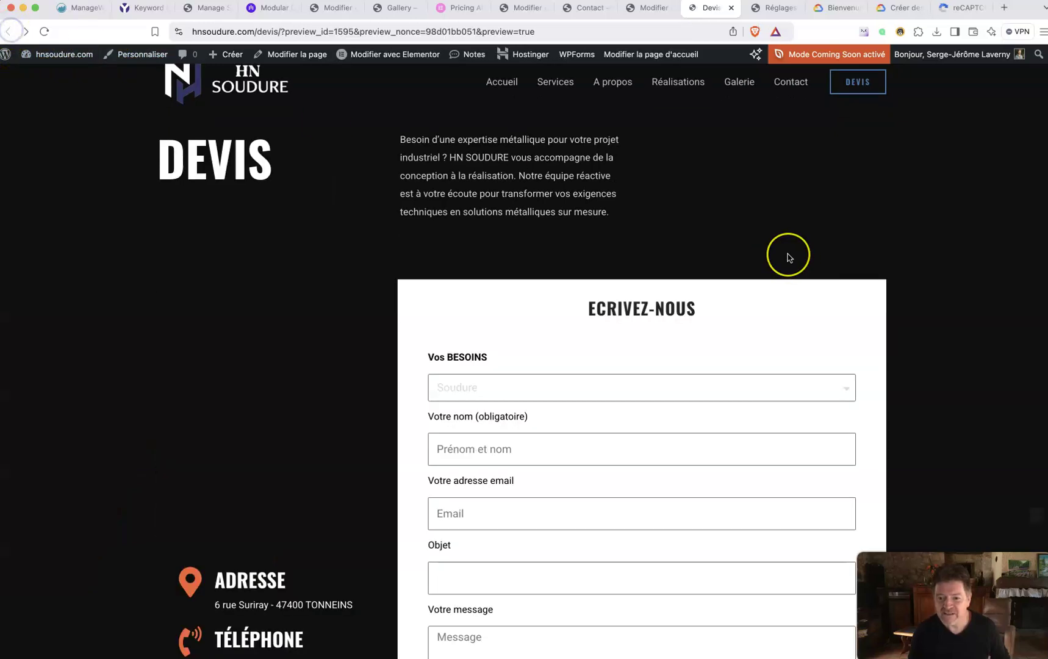
Step: Examine the Devis form's fields, needs list and privacy checkbox, and highlight the reCAPTCHA installation notice
scroll(788, 255, "down", 4)
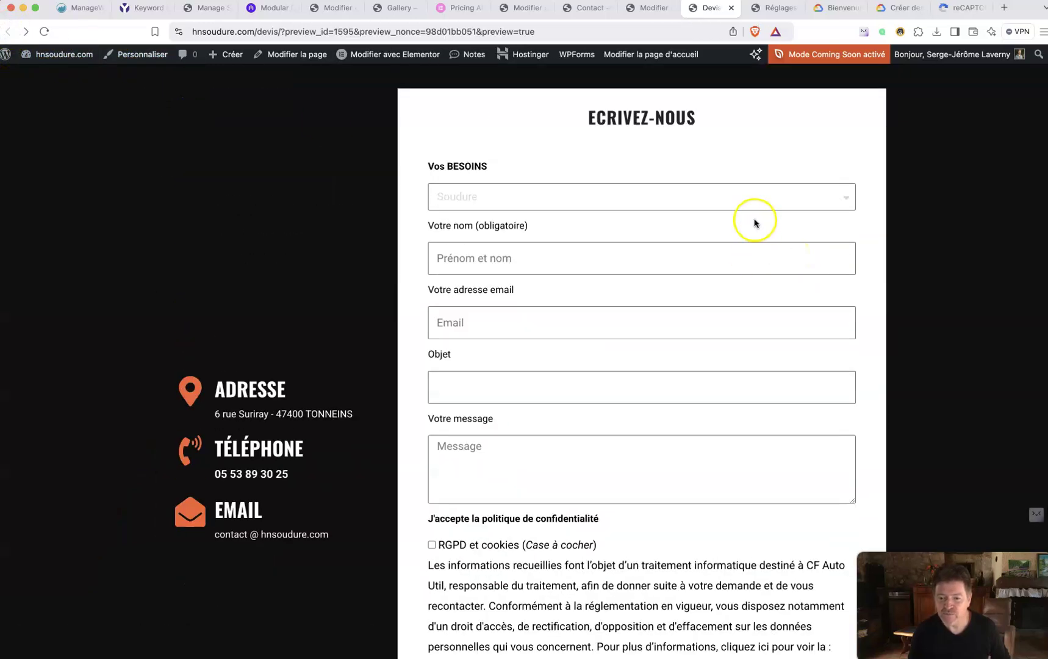
left_click(699, 195)
left_click(591, 251)
scroll(373, 336, "down", 3)
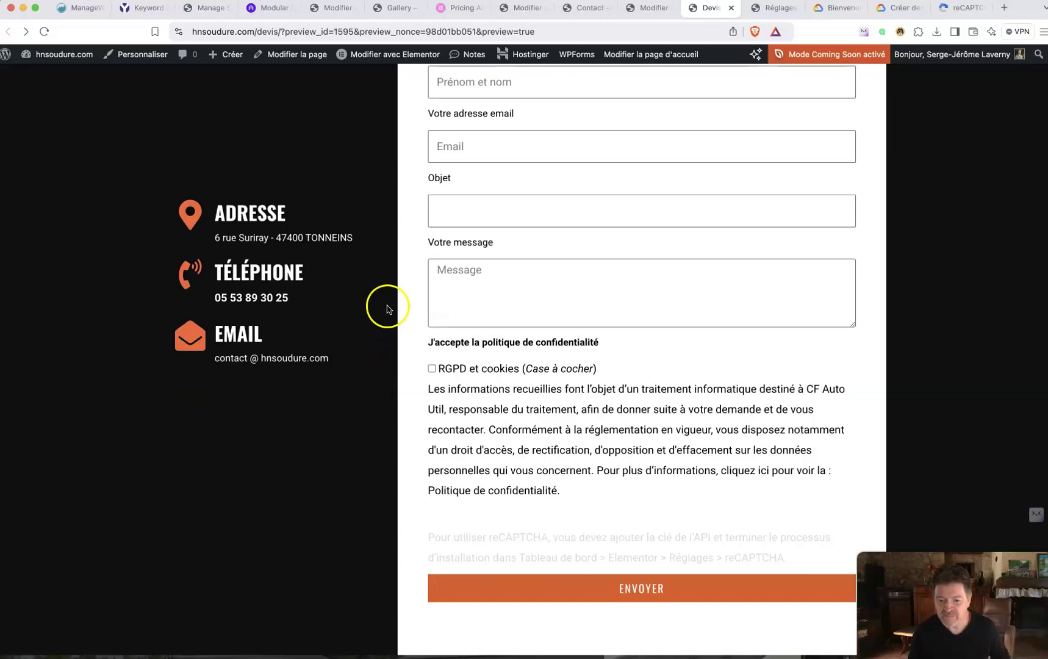
scroll(406, 463, "down", 2)
left_click_drag(421, 457, 817, 473)
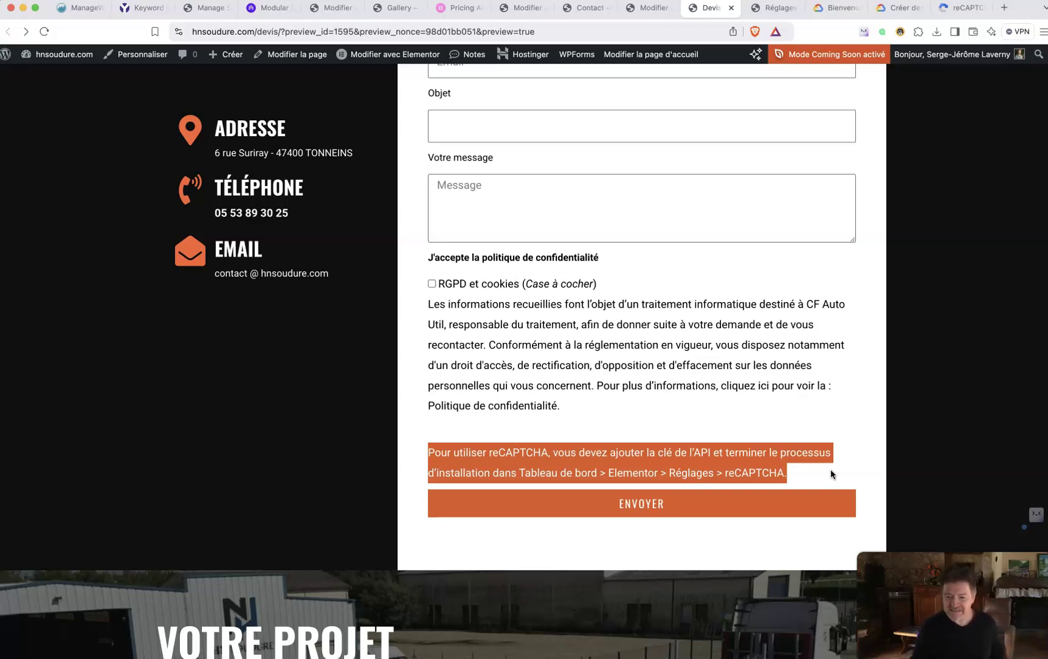
left_click(829, 472)
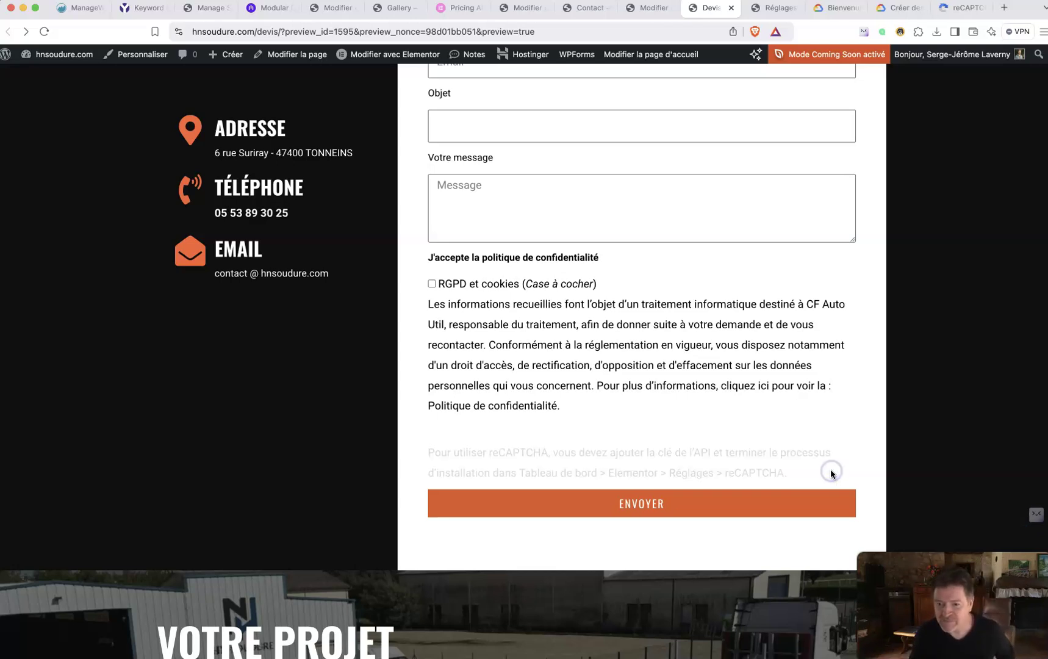
Step: Return to the page editor and open the "Ecrivez-nous" form widget for editing
left_click(651, 8)
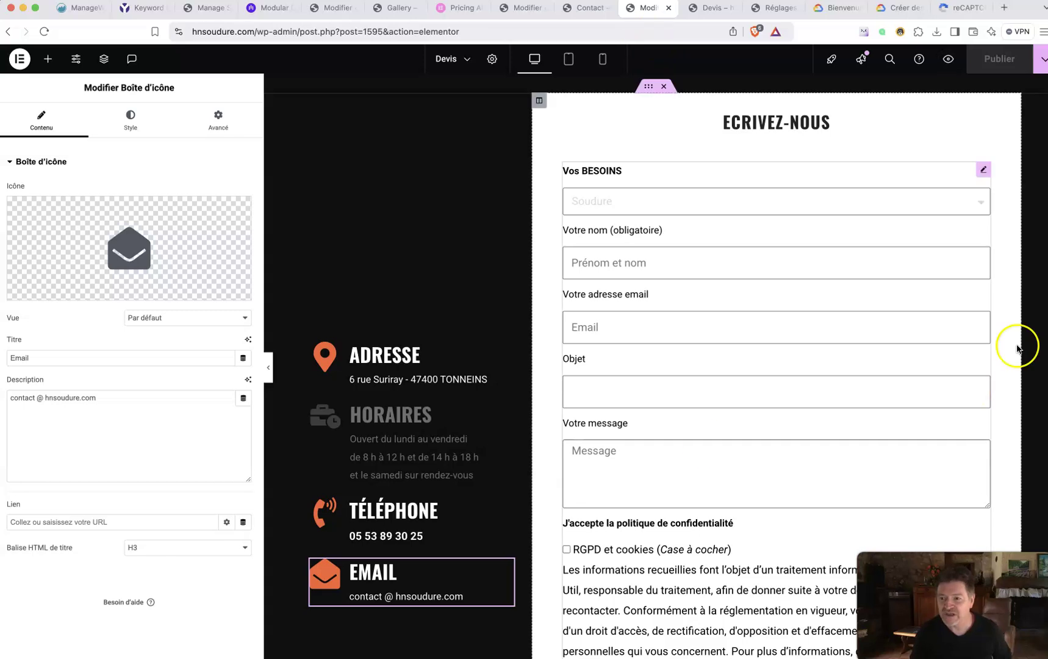
left_click(996, 136)
left_click(982, 172)
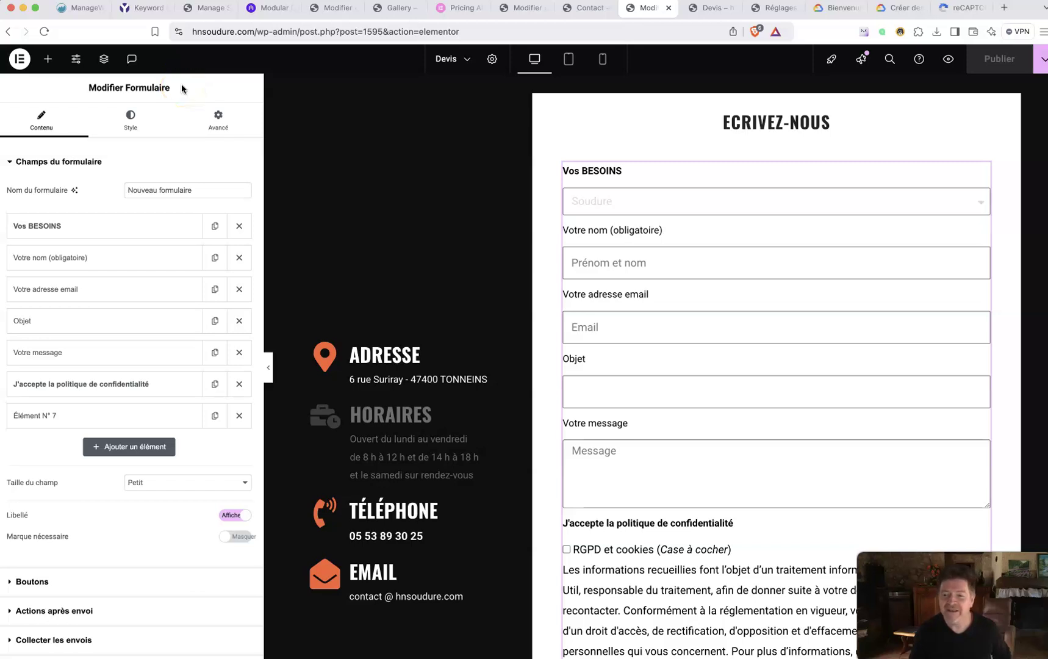
Step: Change the type of form field "Élément N° 7" to reCAPTCHA V3 and check its setup notice in the form
scroll(610, 335, "down", 2)
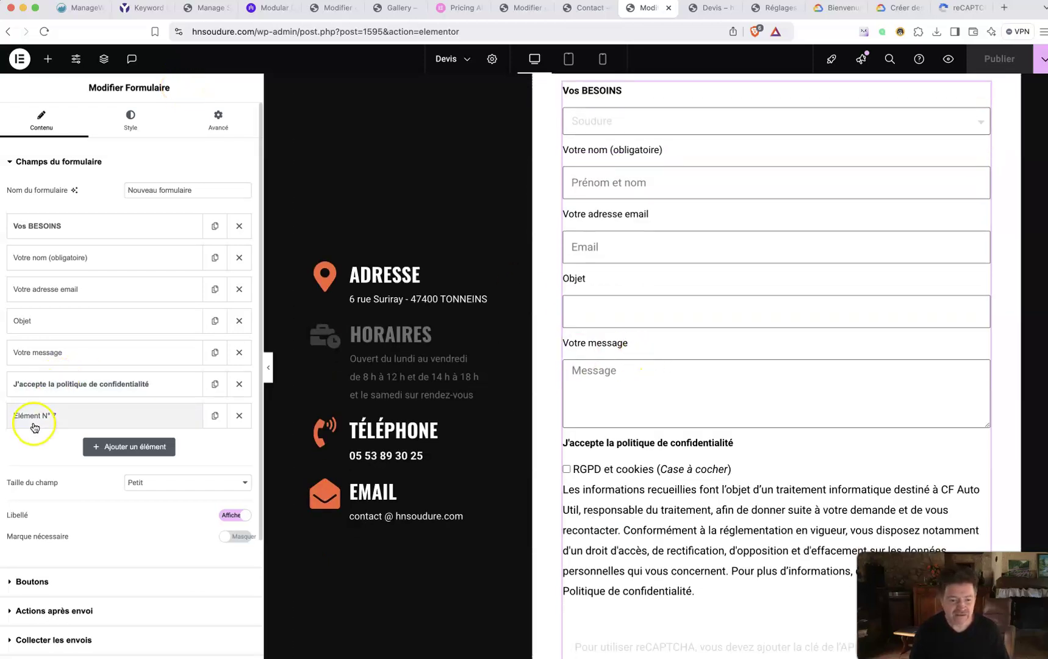
scroll(47, 397, "down", 2)
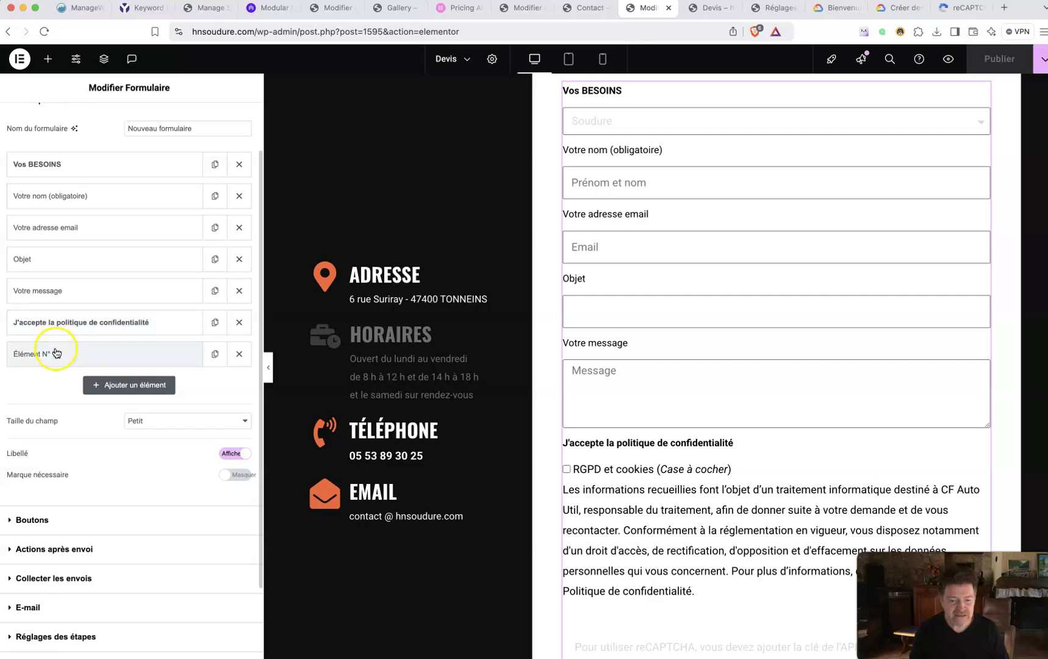
scroll(56, 352, "up", 2)
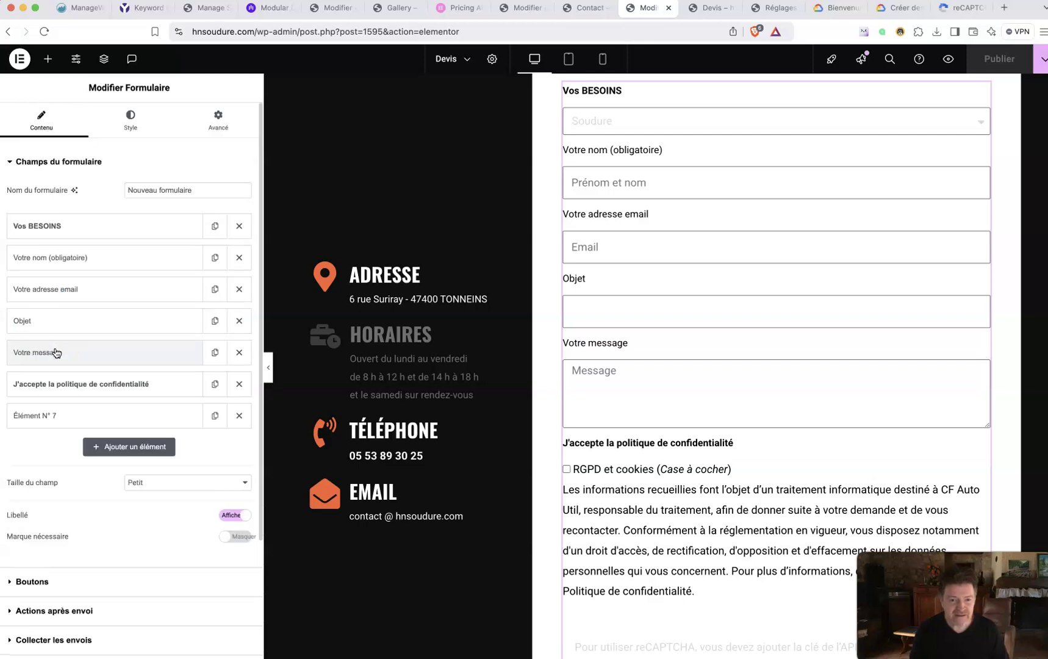
scroll(56, 352, "down", 1)
left_click(60, 380)
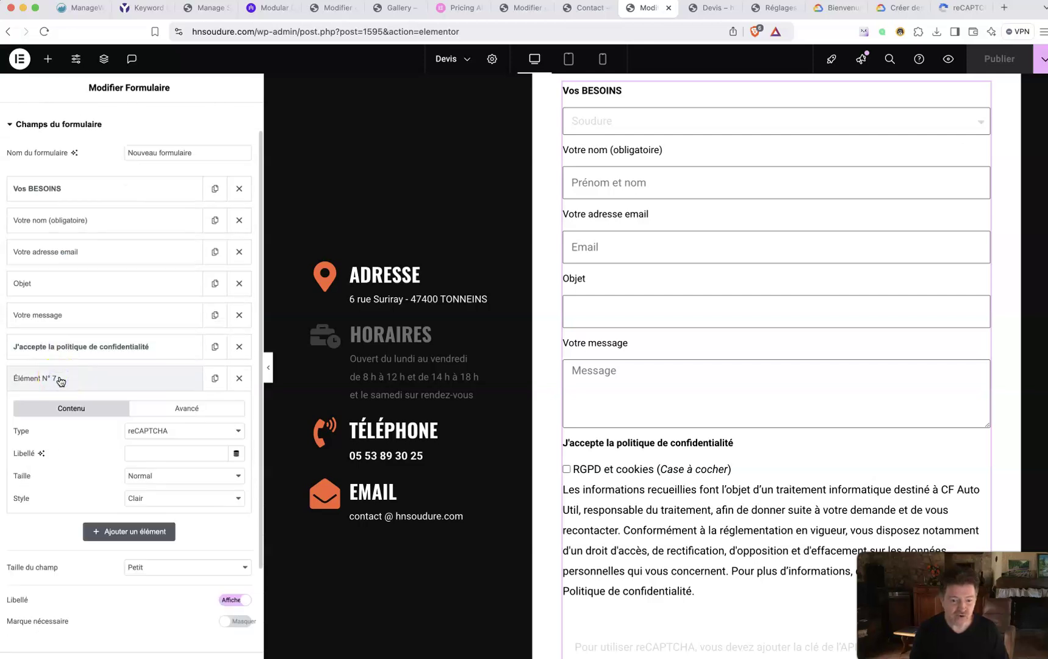
left_click(183, 431)
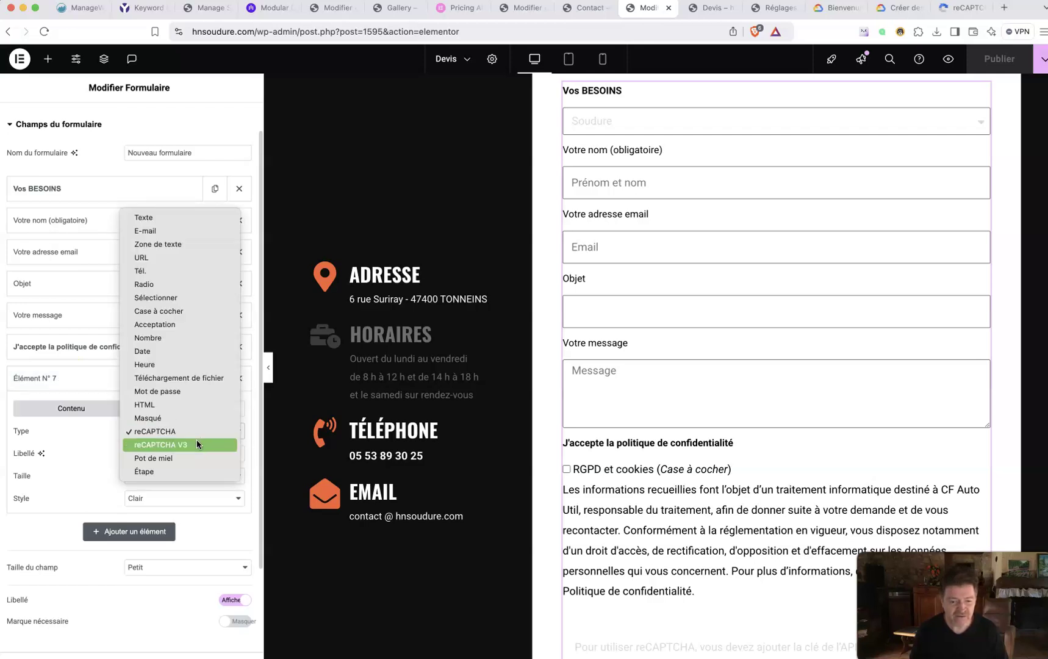
left_click(197, 444)
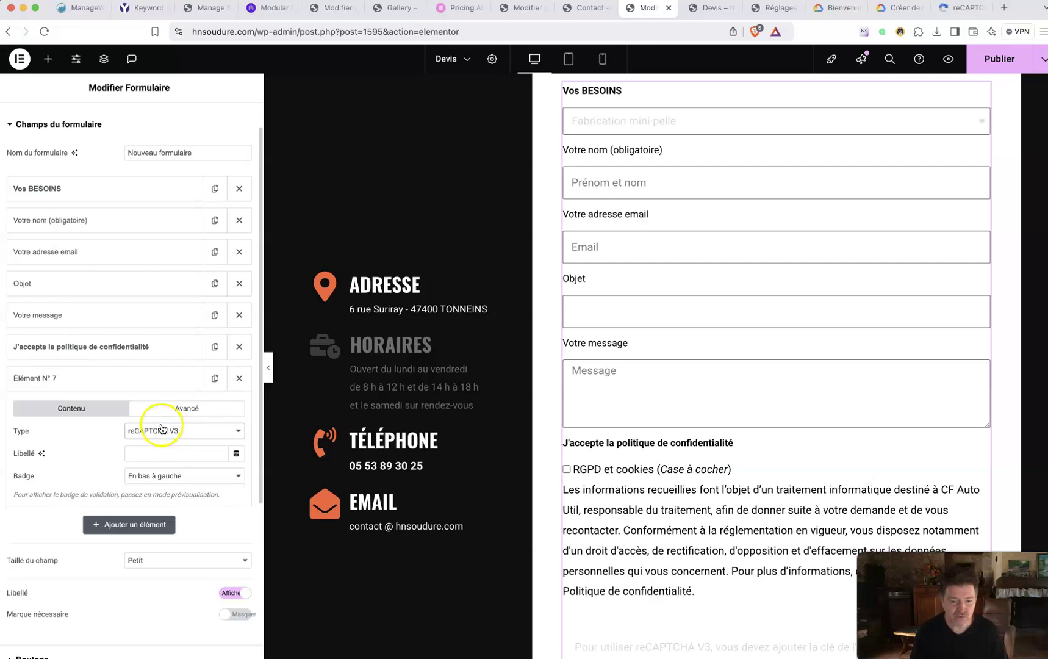
scroll(751, 387, "down", 5)
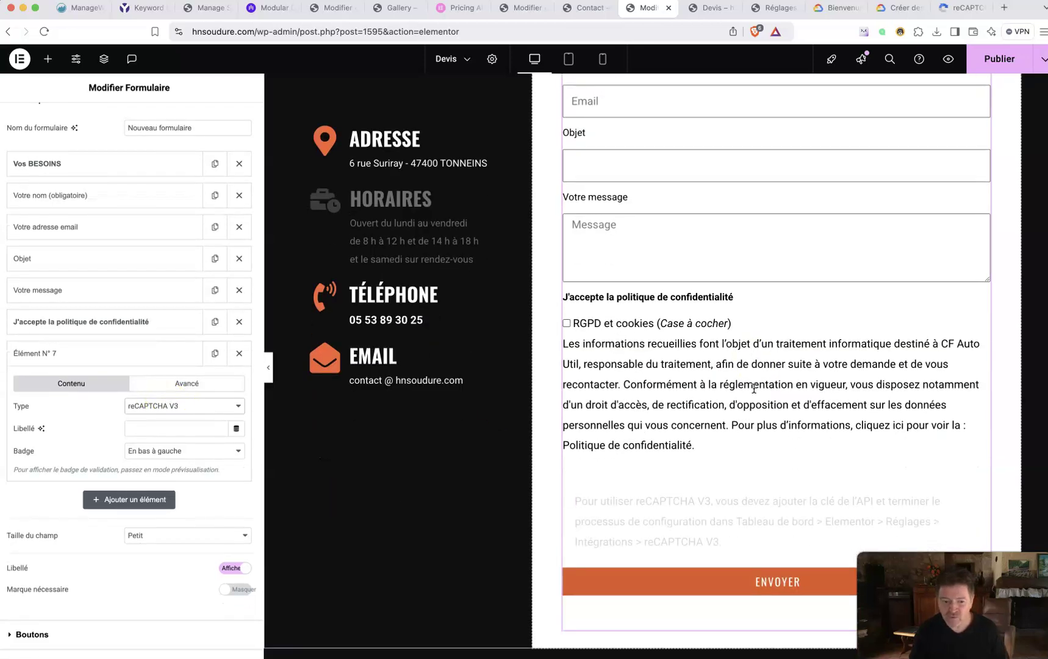
scroll(754, 389, "down", 1)
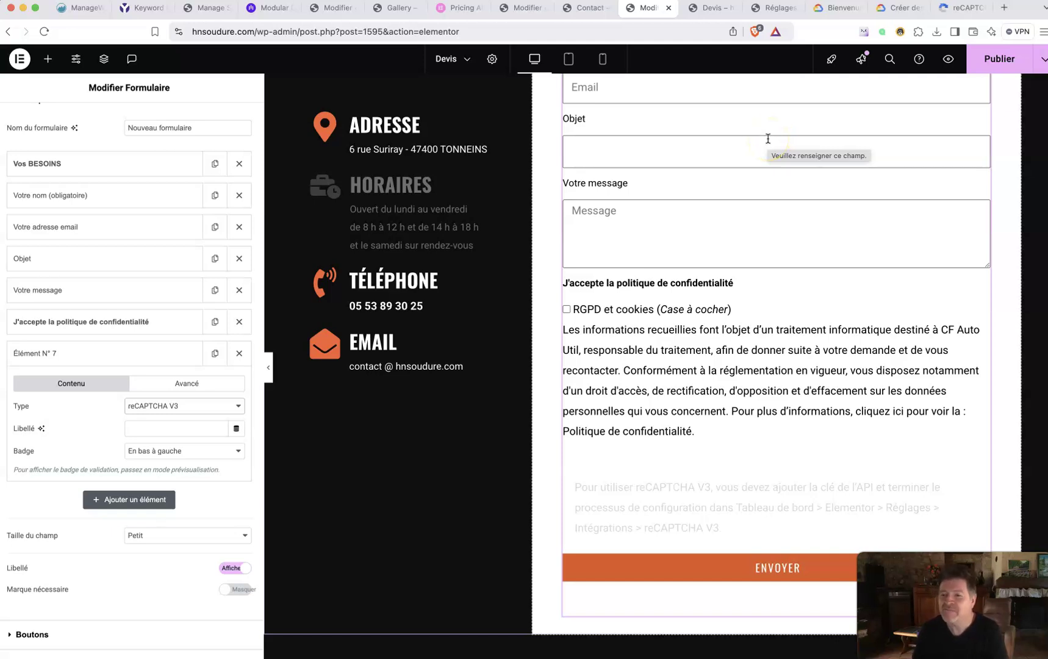
Step: Open Elementor's Intégrations settings in the WordPress dashboard and examine the site key and secret key fields for reCAPTCHA and reCAPTCHA V3
left_click(766, 8)
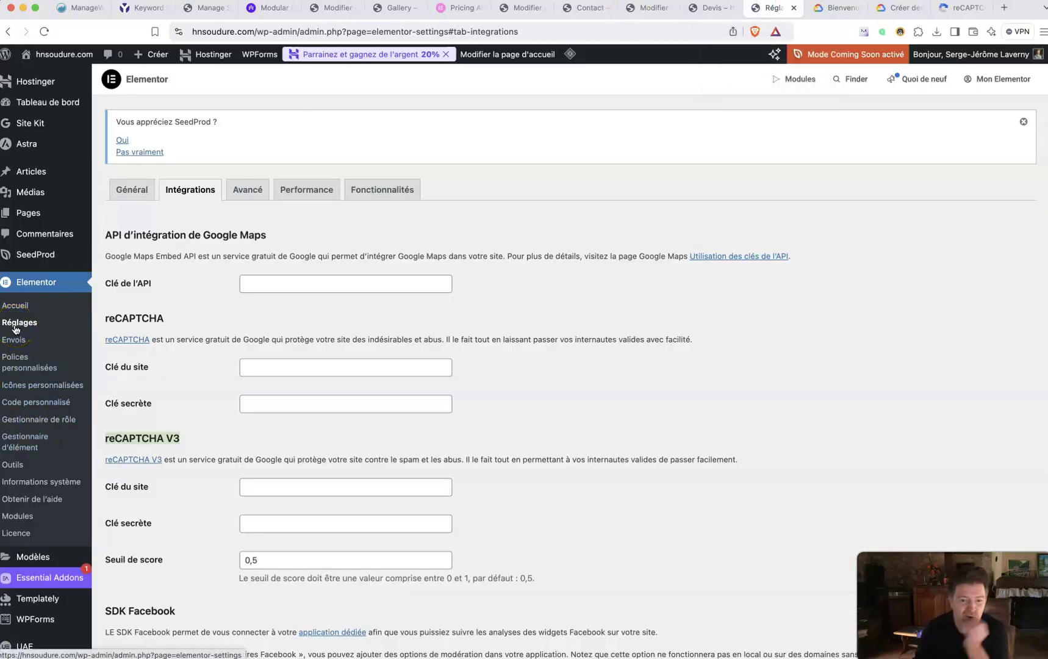
left_click(17, 327)
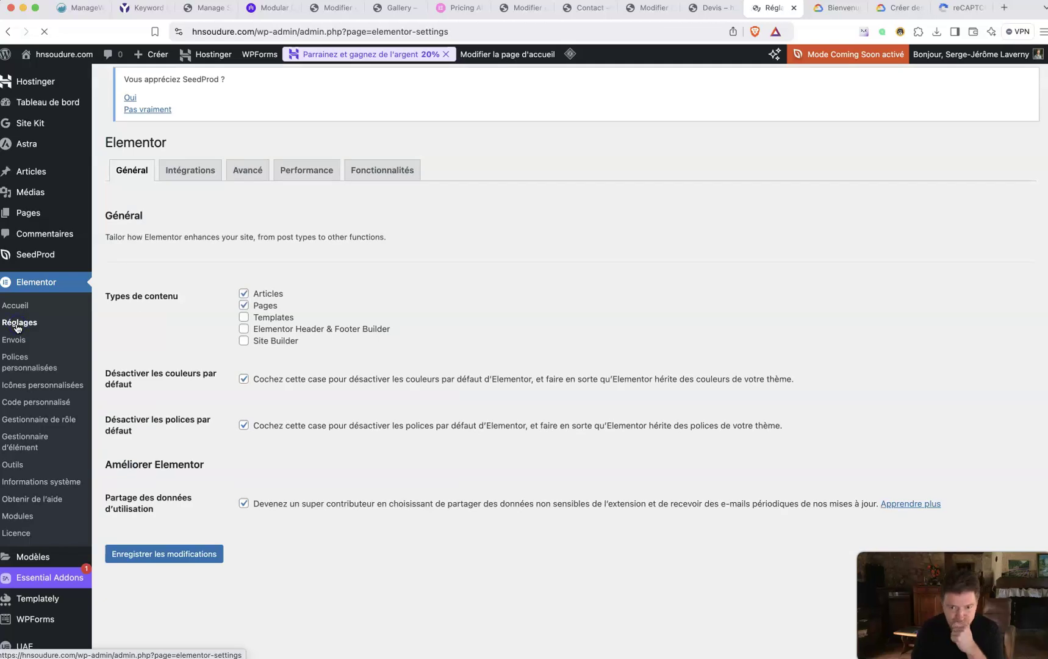
left_click(187, 191)
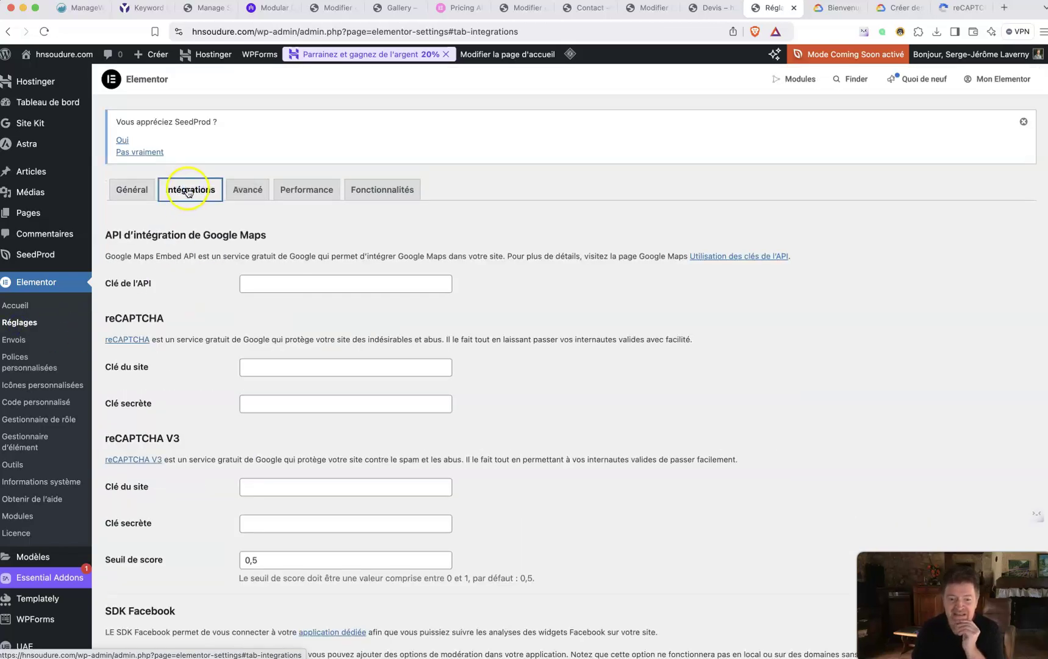
scroll(220, 416, "down", 2)
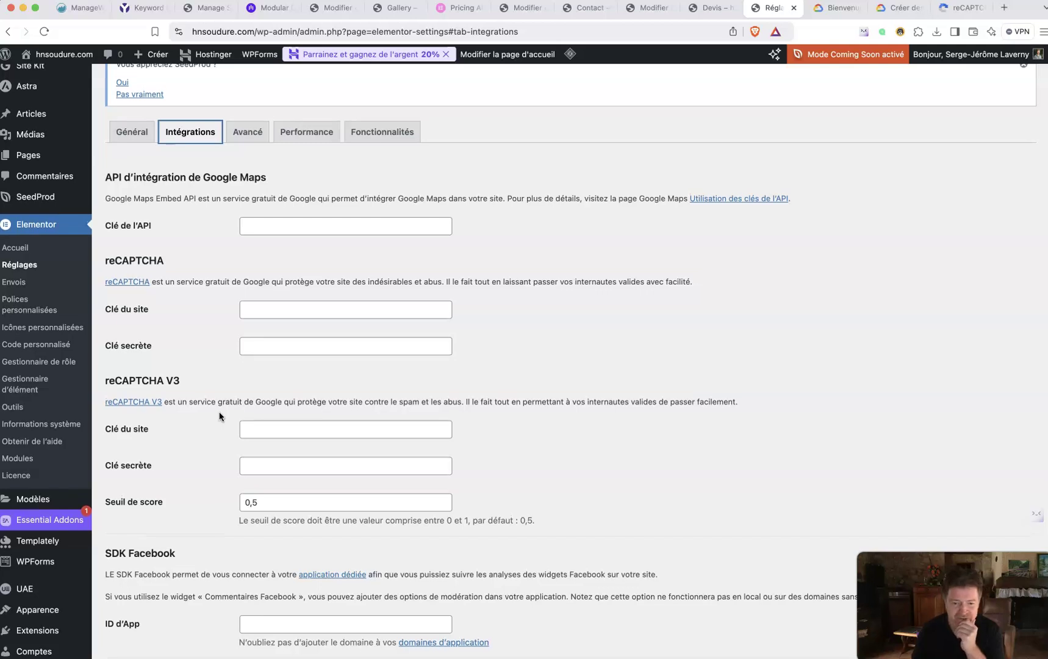
left_click(244, 314)
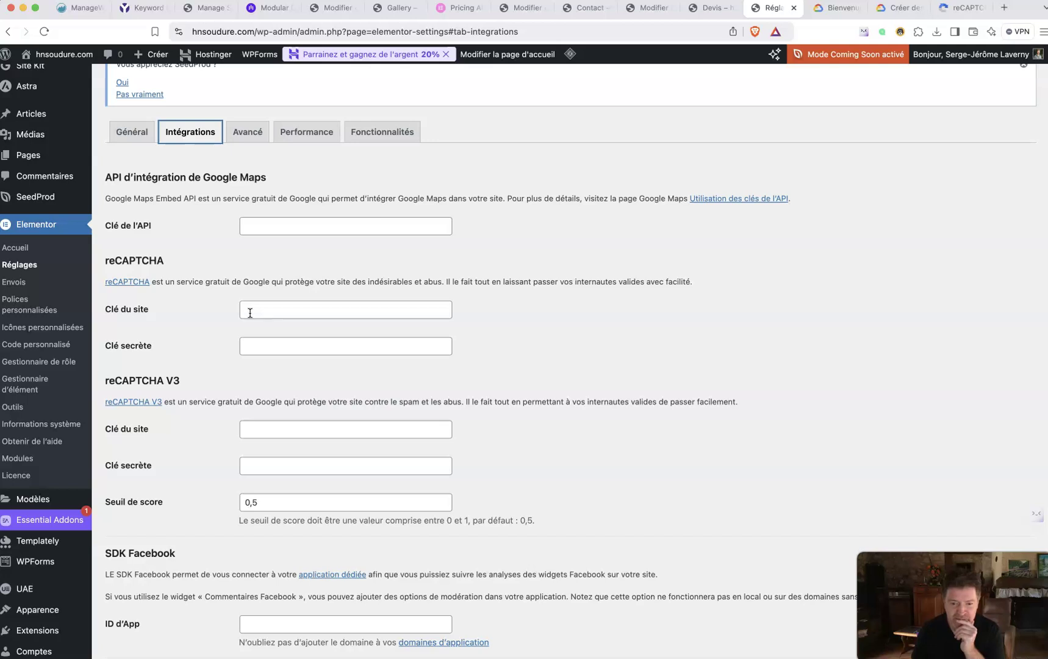
scroll(258, 327, "down", 2)
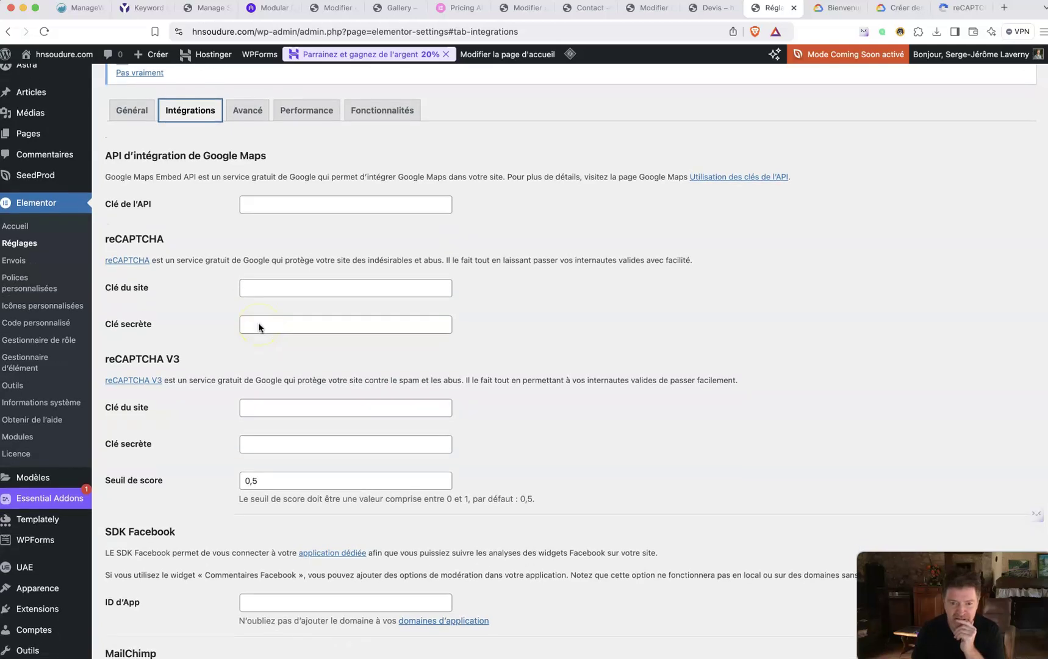
scroll(259, 327, "up", 5)
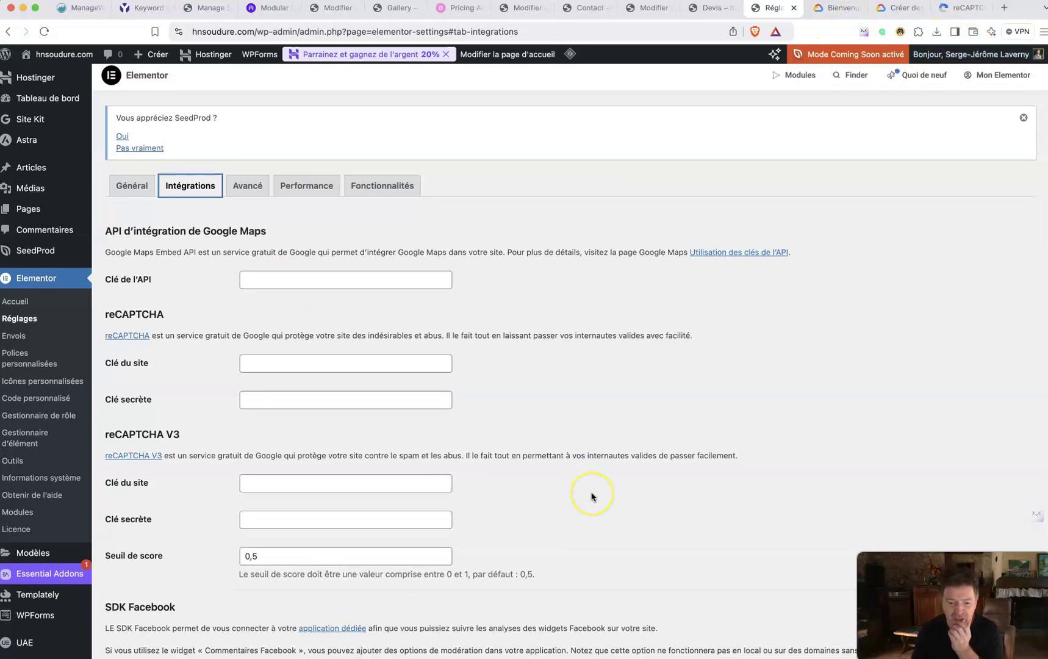
scroll(592, 496, "down", 3)
scroll(591, 496, "down", 3)
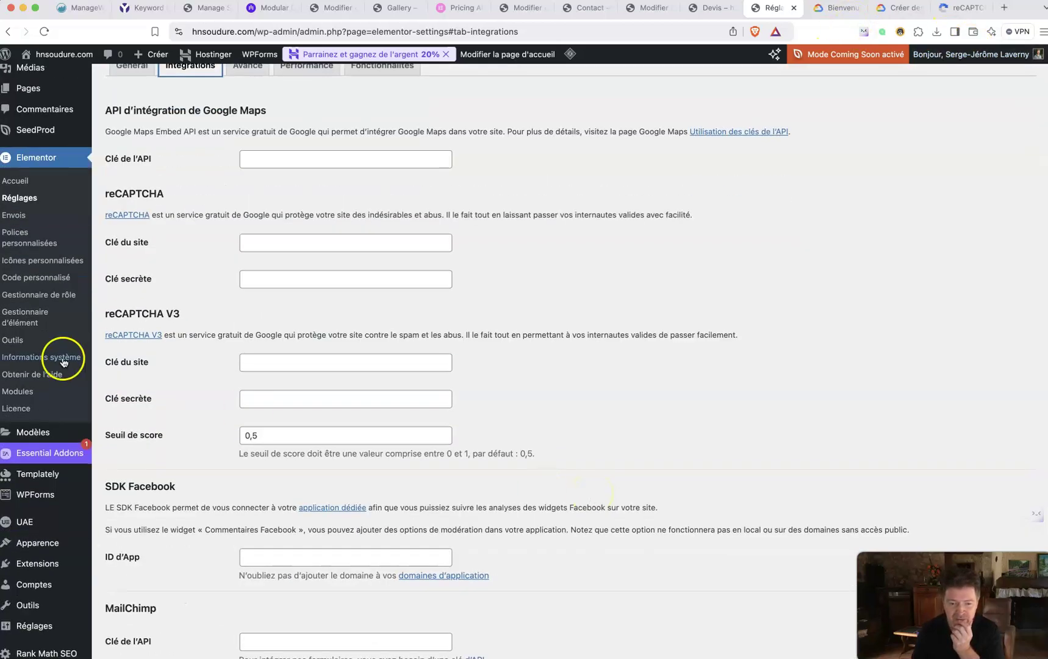
Step: Follow the reCAPTCHA V3 link from the Elementor settings to the Google Cloud console and view the list of projects
left_click(830, 8)
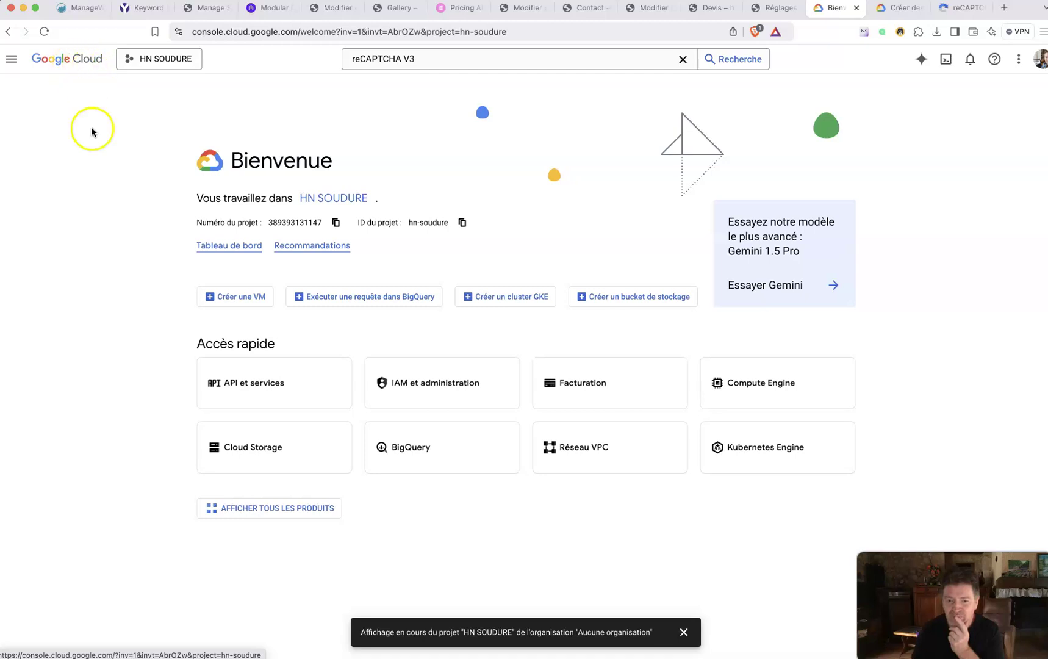
left_click(762, 8)
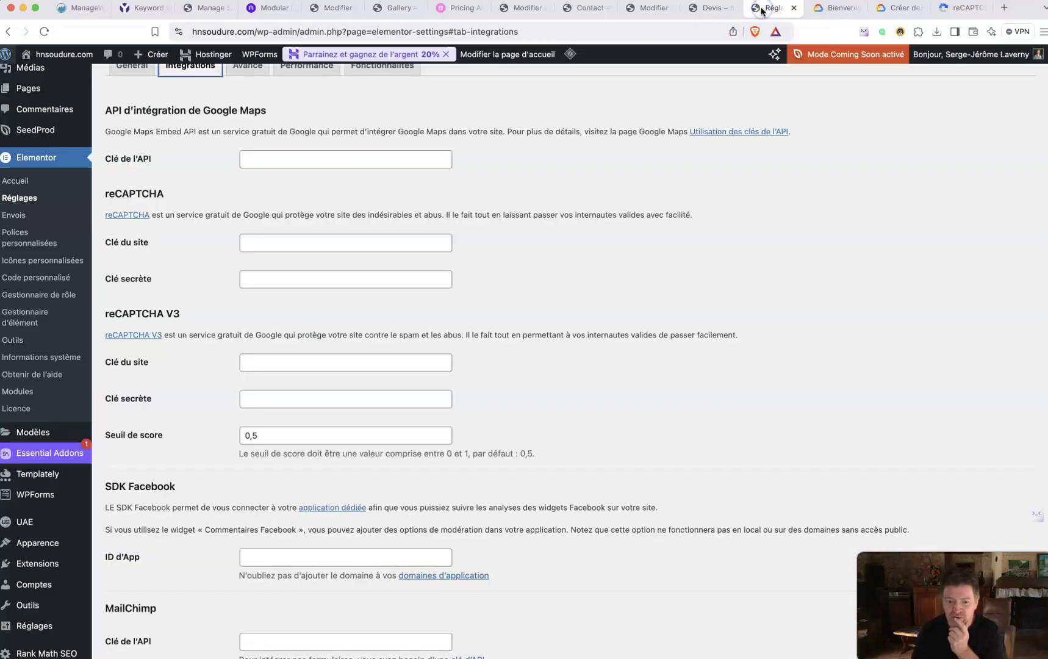
left_click(133, 335)
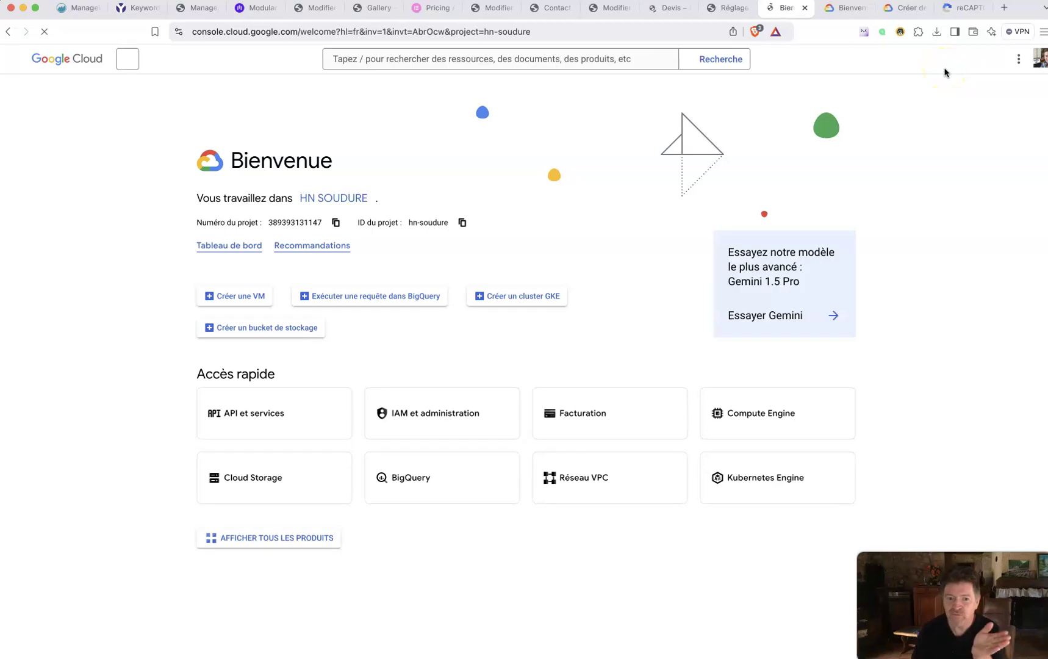
left_click(153, 59)
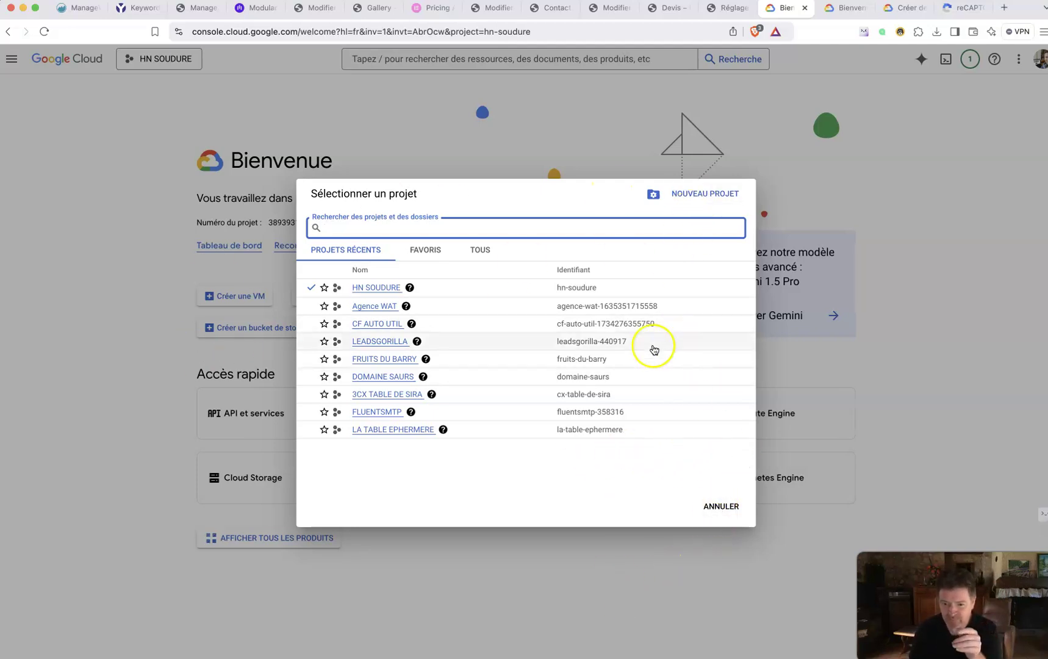
left_click(702, 505)
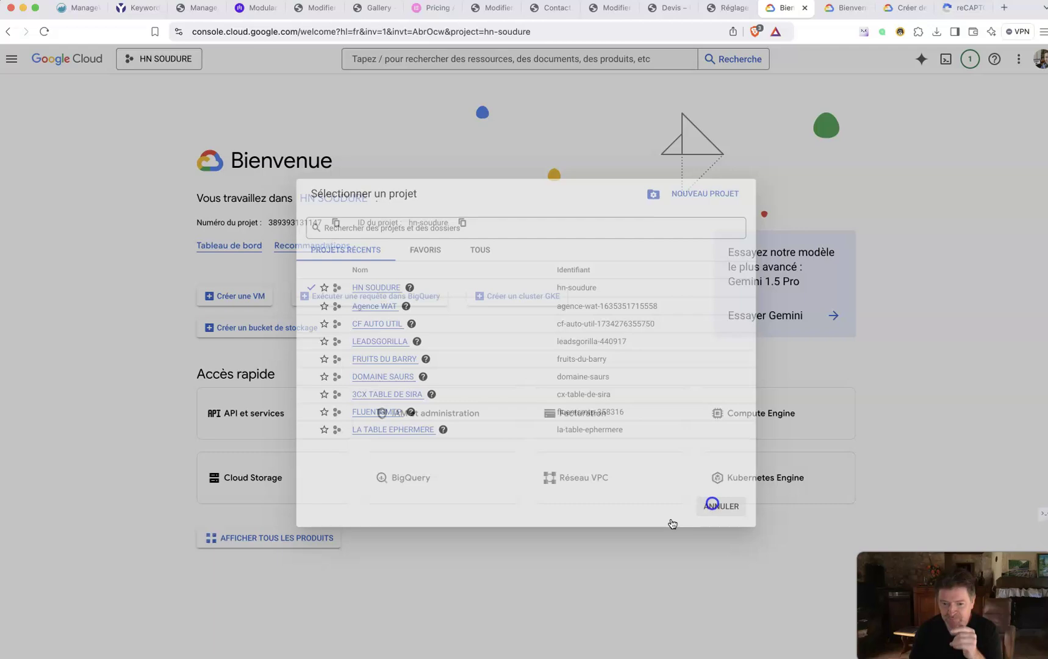
Step: Search the Google Cloud console for "reCAPTCHA V3" and open the guide "Créer des clés reCAPTCHA pour des sites Web"
left_click(836, 9)
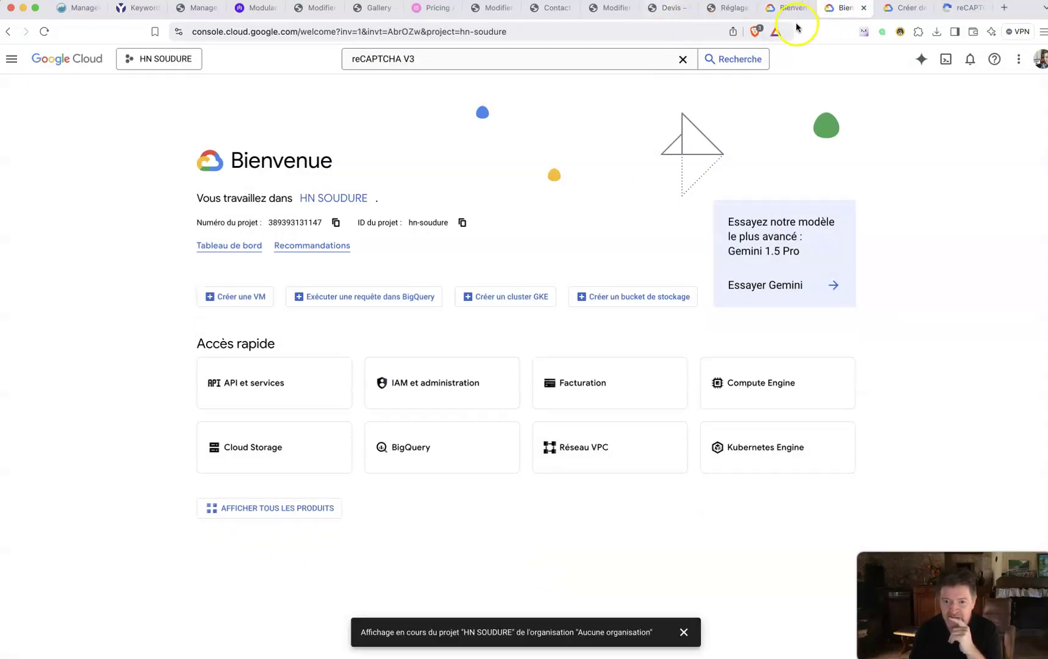
left_click(623, 60)
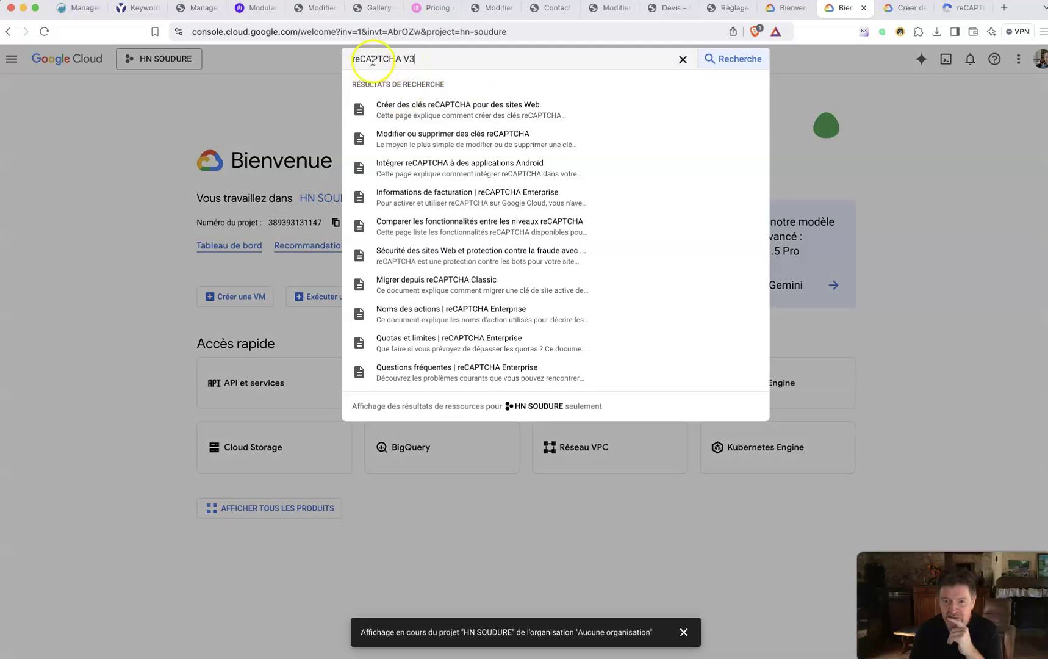
left_click_drag(430, 59, 332, 52)
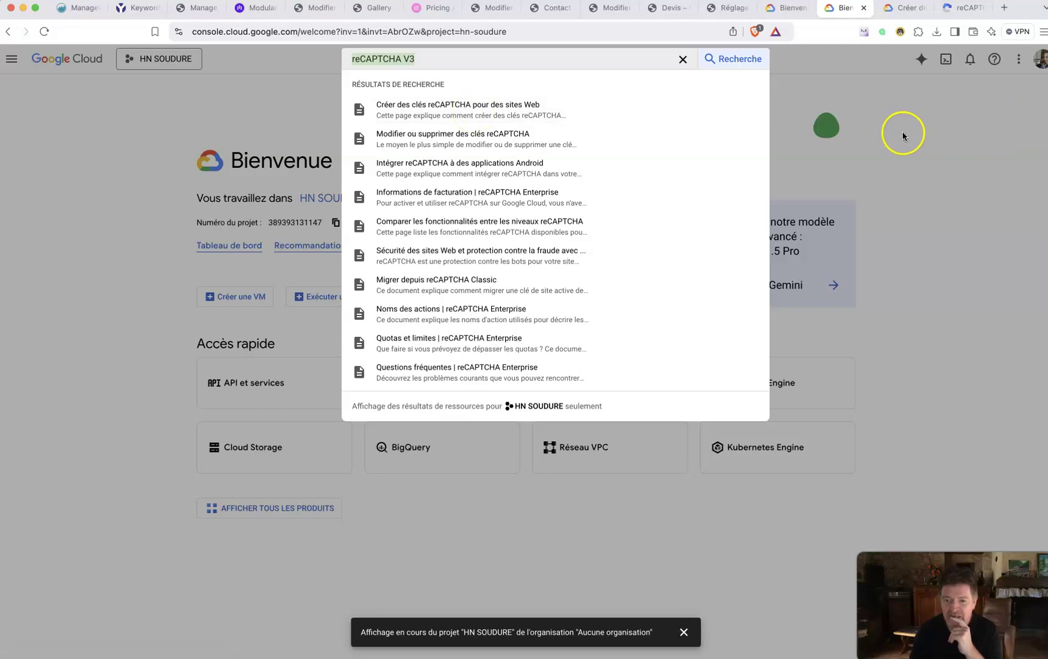
left_click(468, 117)
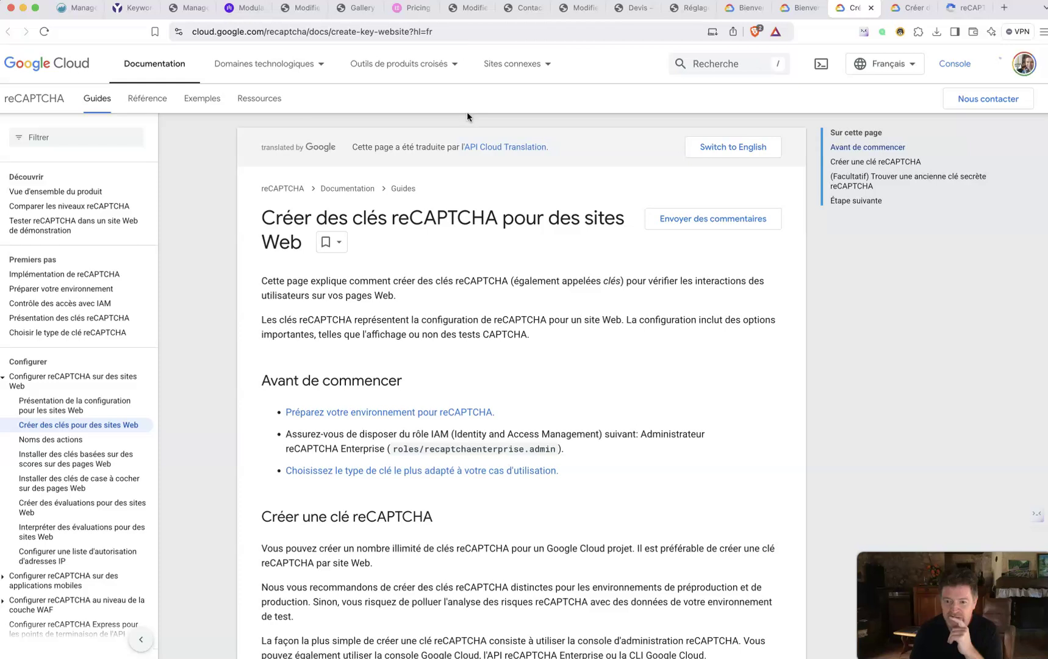
Step: Follow the guide's link in the "Créer une clé reCAPTCHA" section to the reCAPTCHA administration console's site registration form
left_click(533, 201)
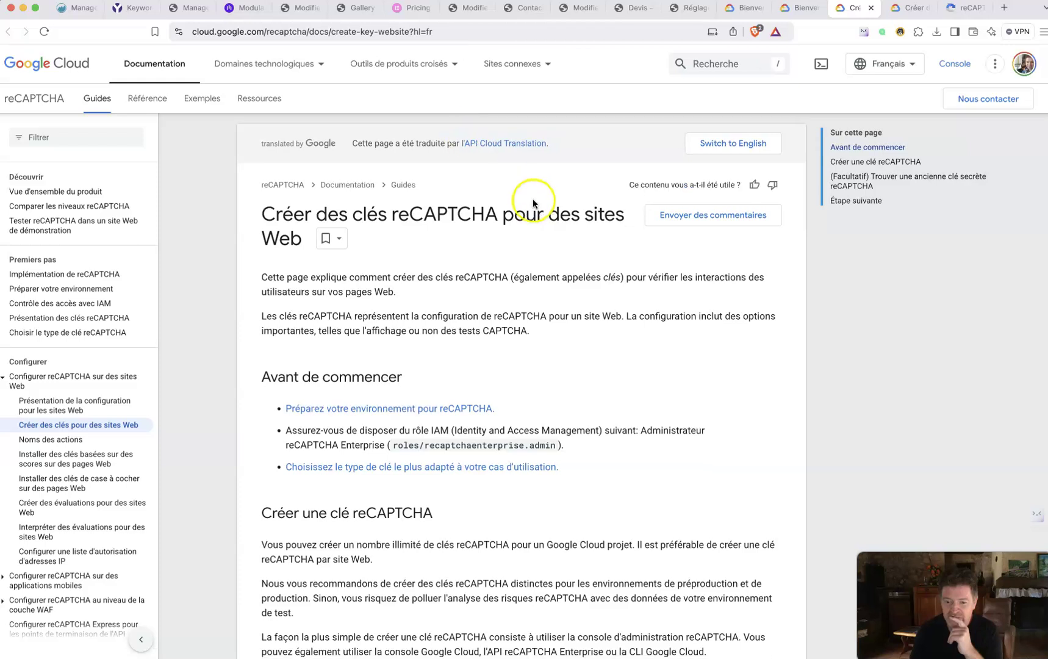
scroll(533, 201, "down", 5)
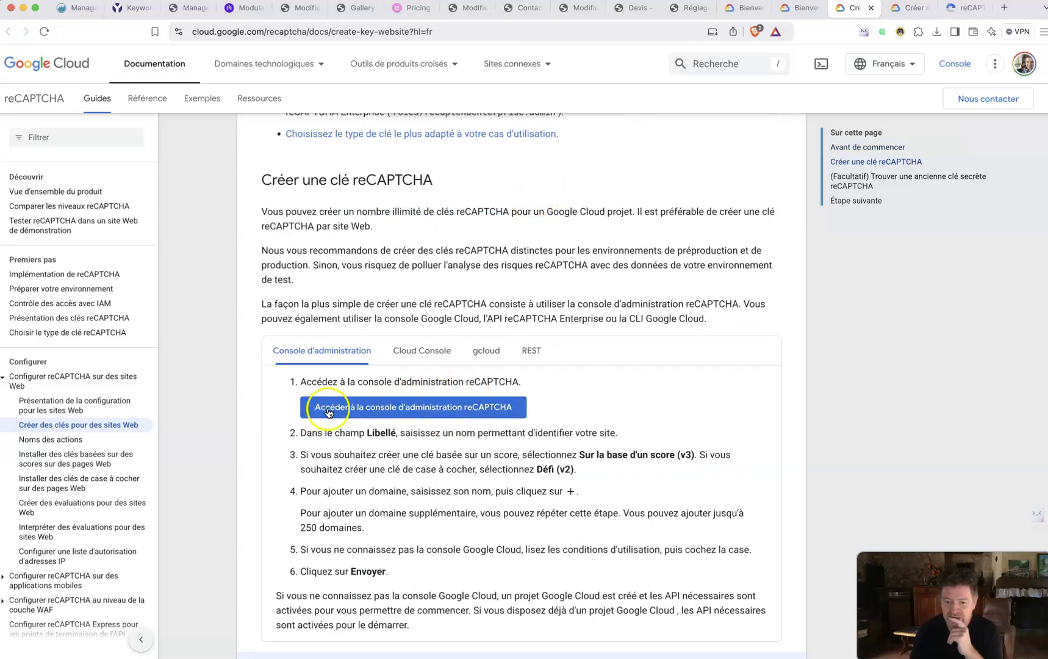
left_click(366, 413)
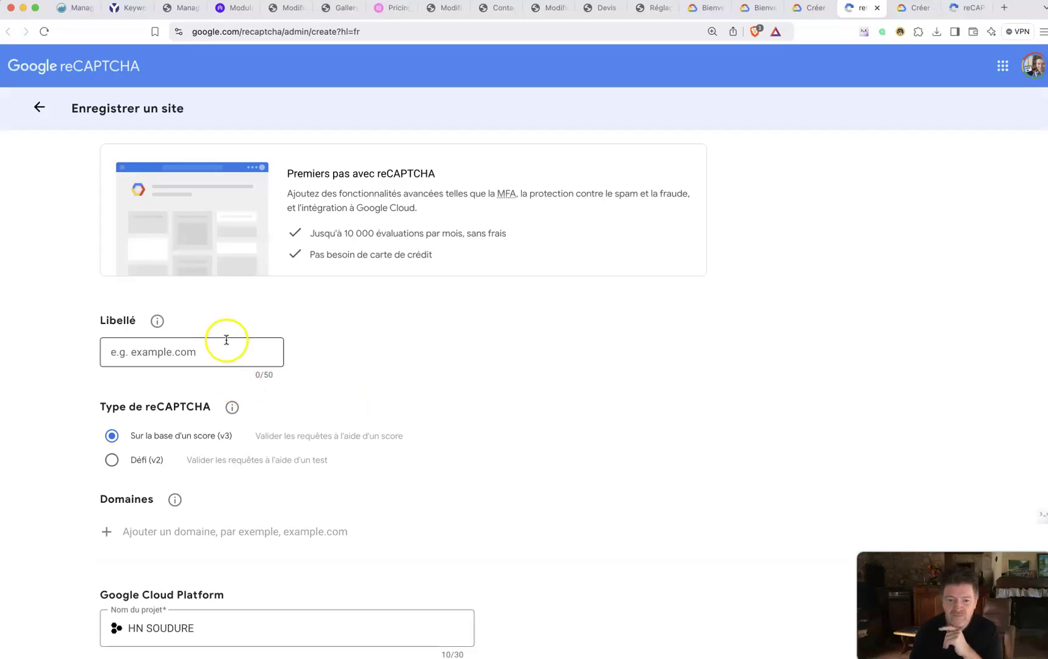
Step: Enter "WebmasterAuTop" as the Libellé of the new reCAPTCHA site
left_click(197, 349)
type("webmasterAuTop")
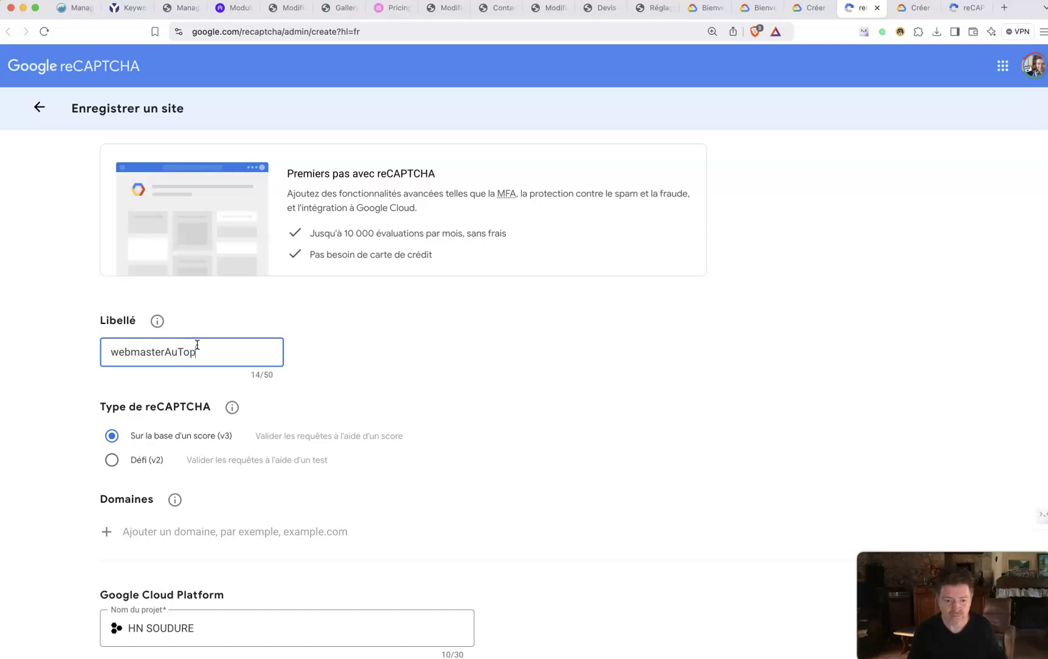
key("super+Left")
key("Delete")
type("W")
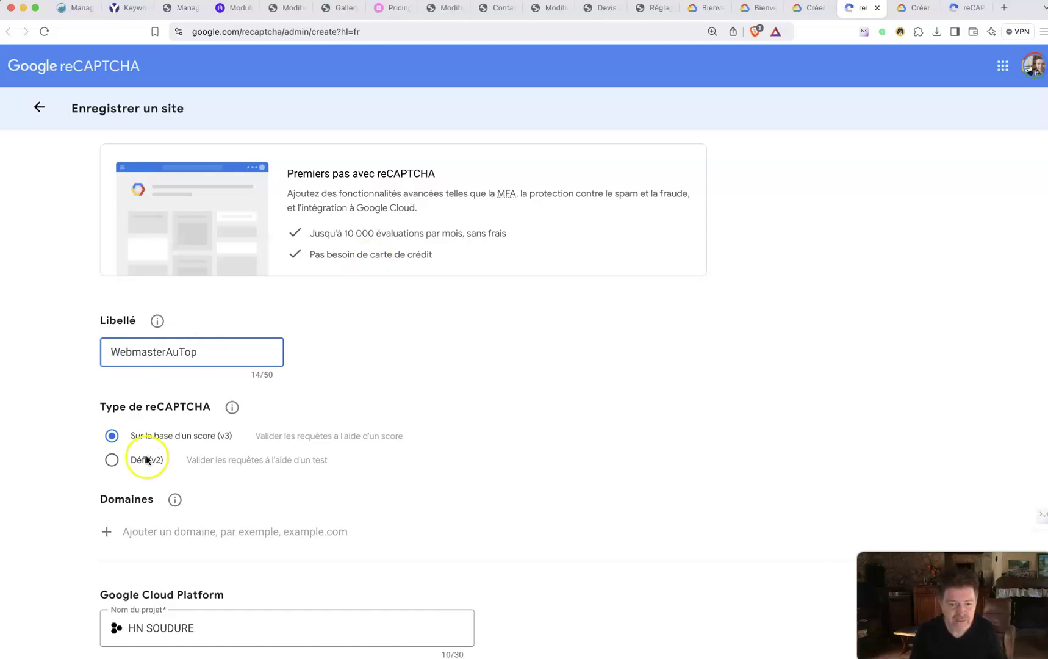
Step: Preview the "Défi (v2)" reCAPTCHA type's options and reselect "Sur la base d'un score (v3)"
scroll(89, 475, "down", 2)
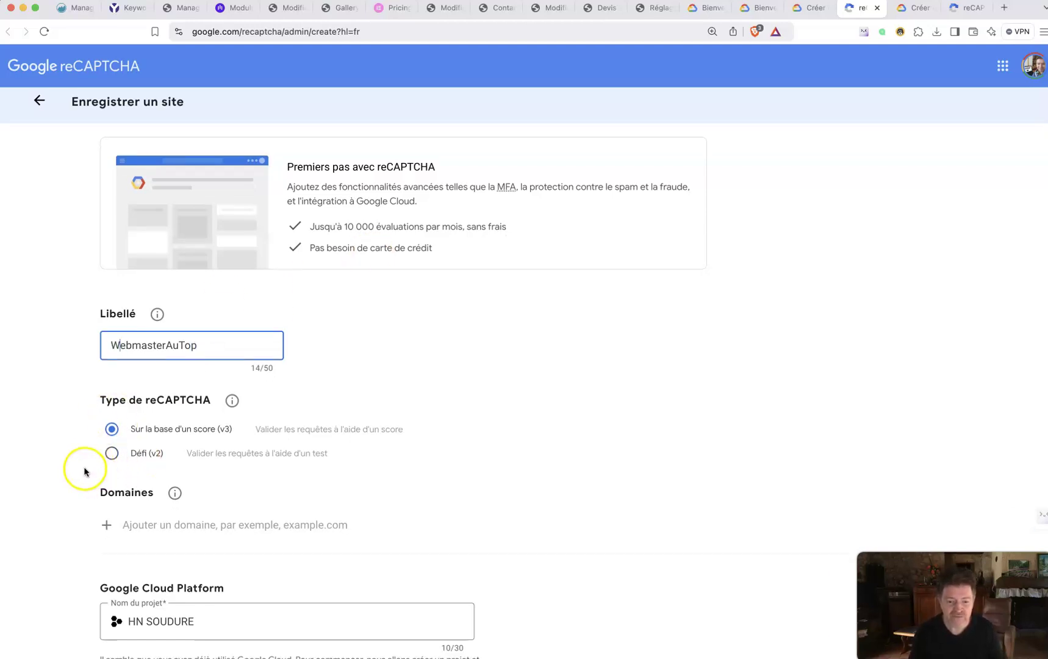
left_click(111, 411)
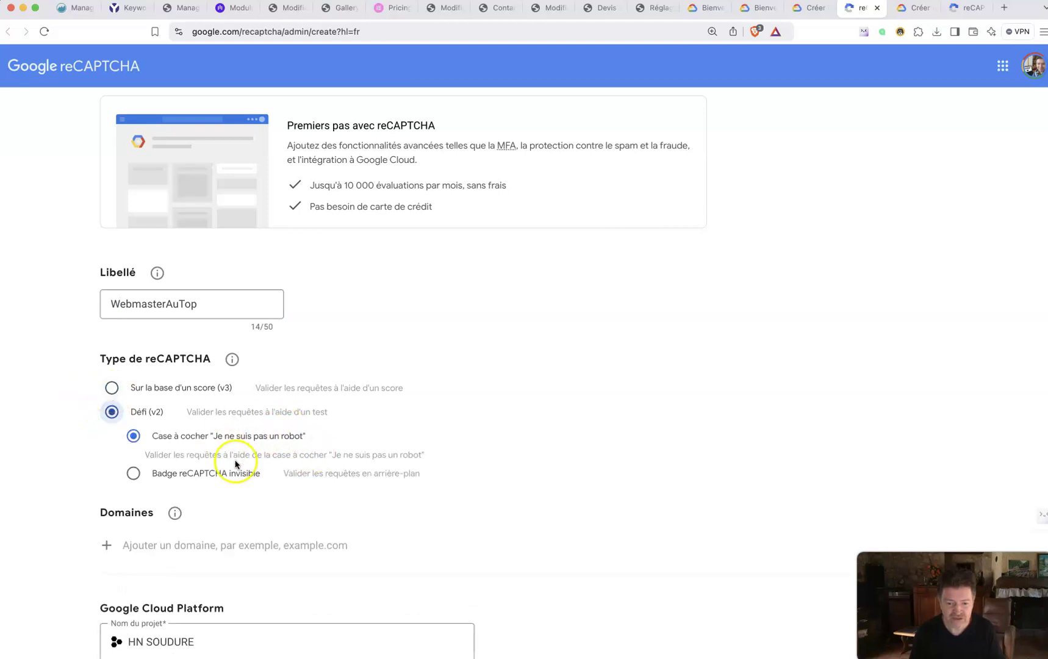
left_click(112, 389)
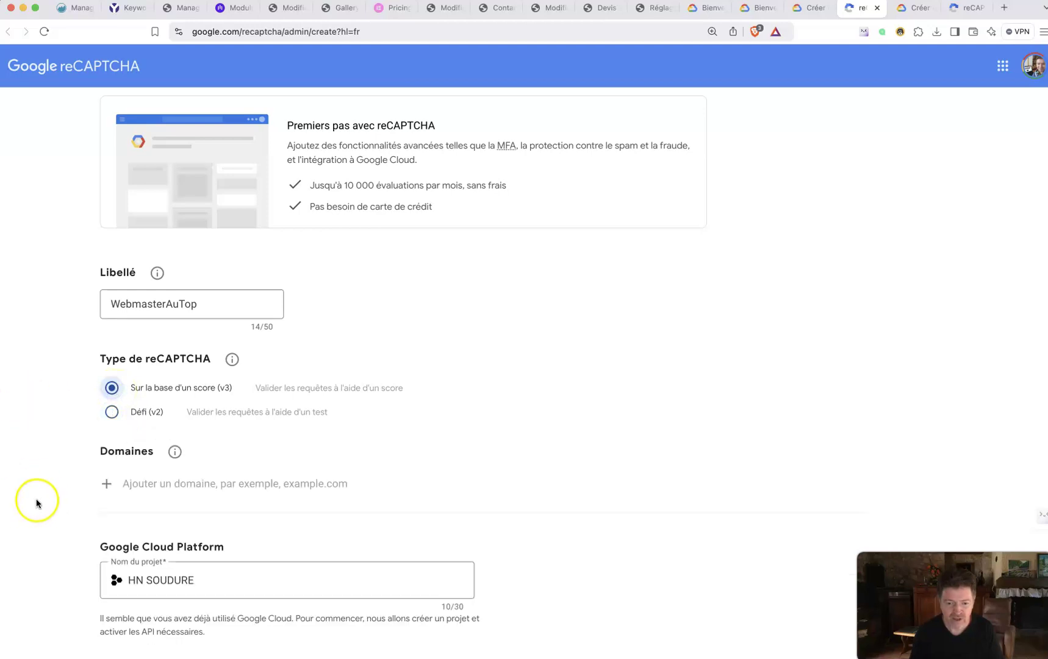
Step: Enter webmasterautop.fr as the domain for the reCAPTCHA site registration
left_click(137, 482)
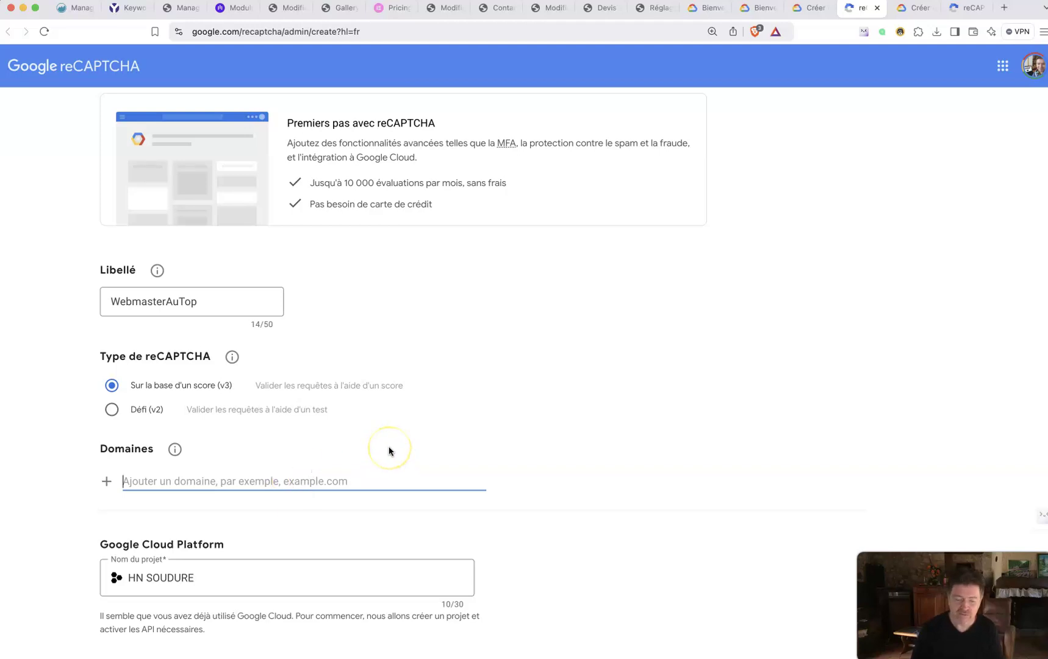
type("we")
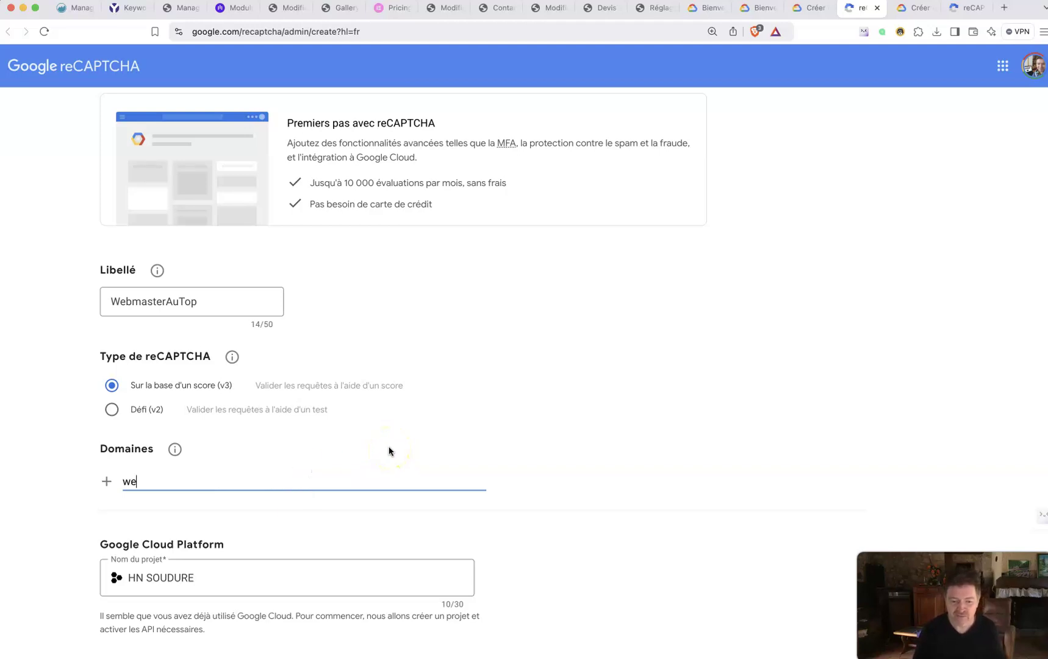
type("bmasterautop.com")
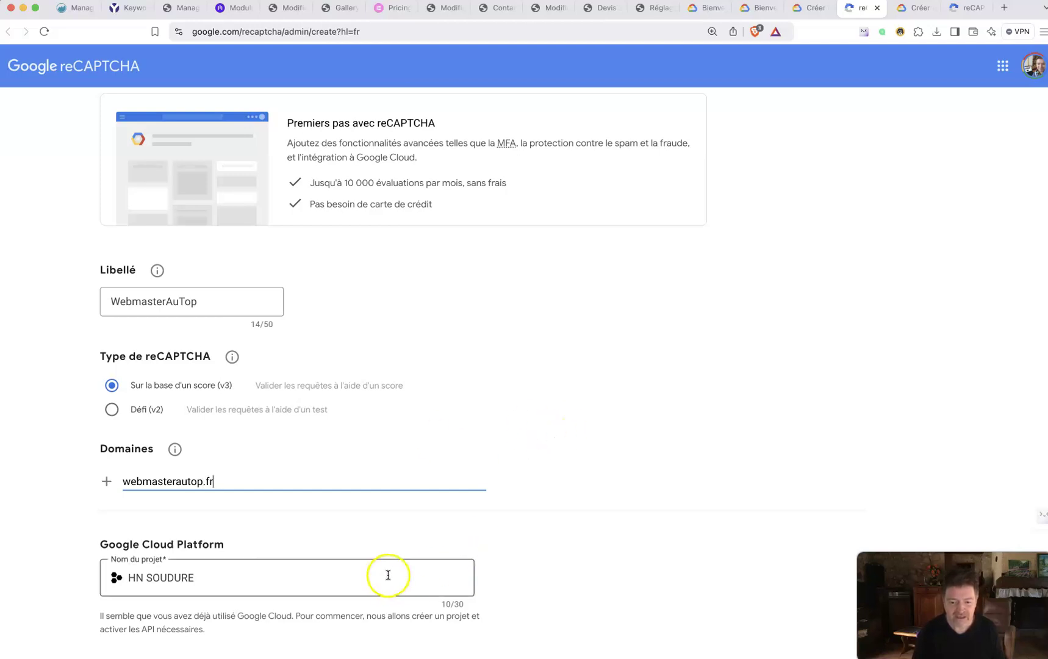
Step: Replace the Google Cloud Platform project name with "WebmasterAuTop", copied from the Libellé field
left_click_drag(386, 573, 79, 561)
left_click(148, 292)
key("super+a")
key("super+c")
left_click(159, 591)
key("super+a")
key("super+v")
left_click(48, 585)
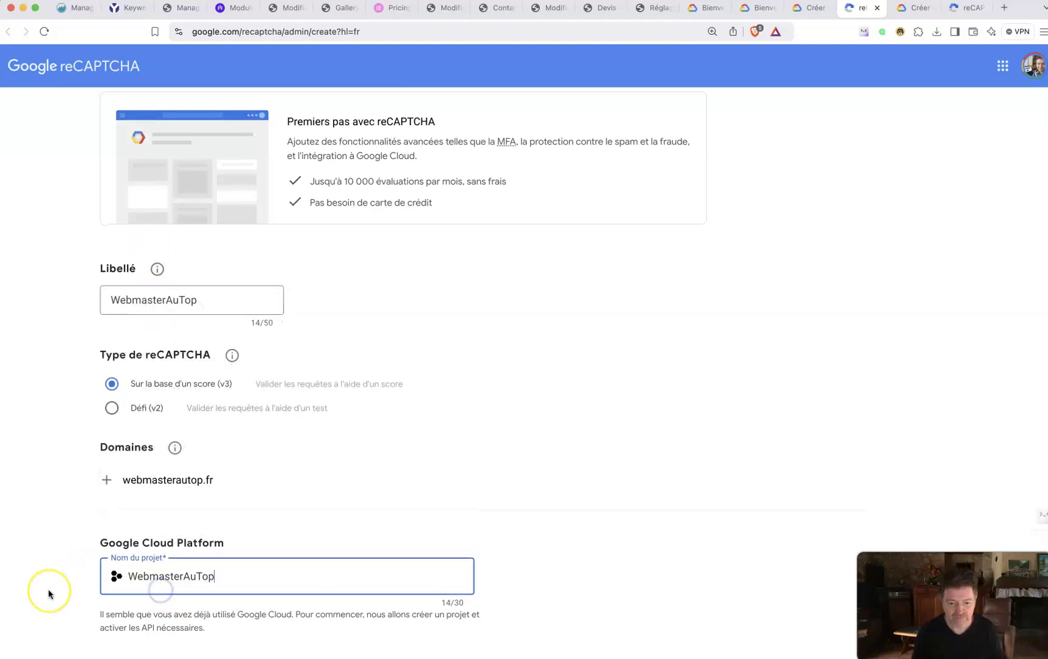
scroll(48, 594, "down", 3)
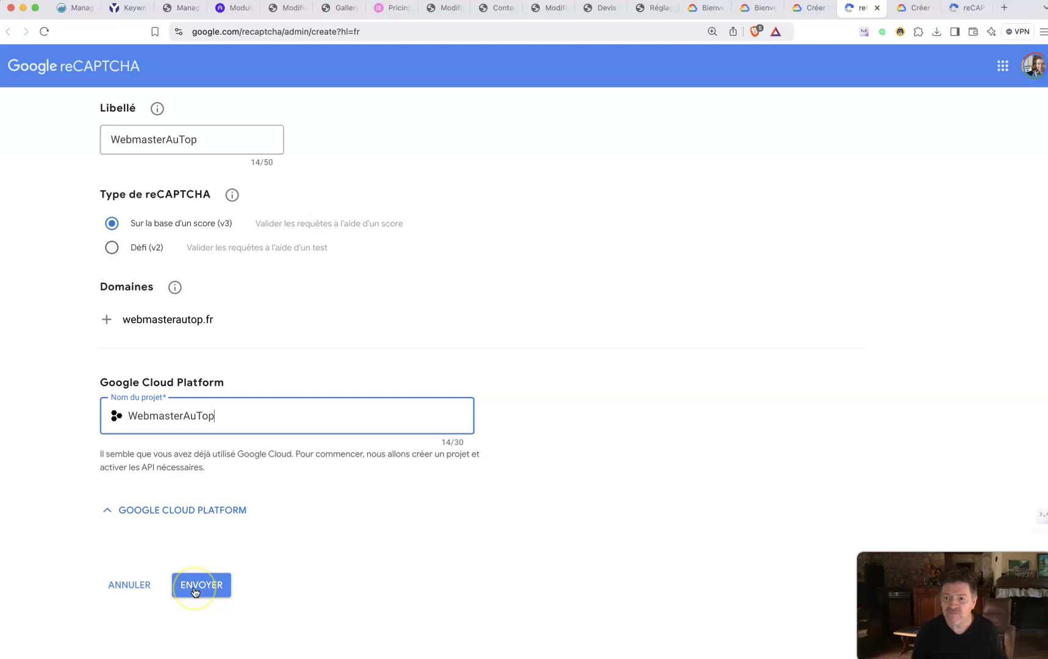
Step: Copy the site key from the already generated reCAPTCHA keys page and paste it into Elementor's reCAPTCHA V3 "Clé du site" field
left_click(911, 9)
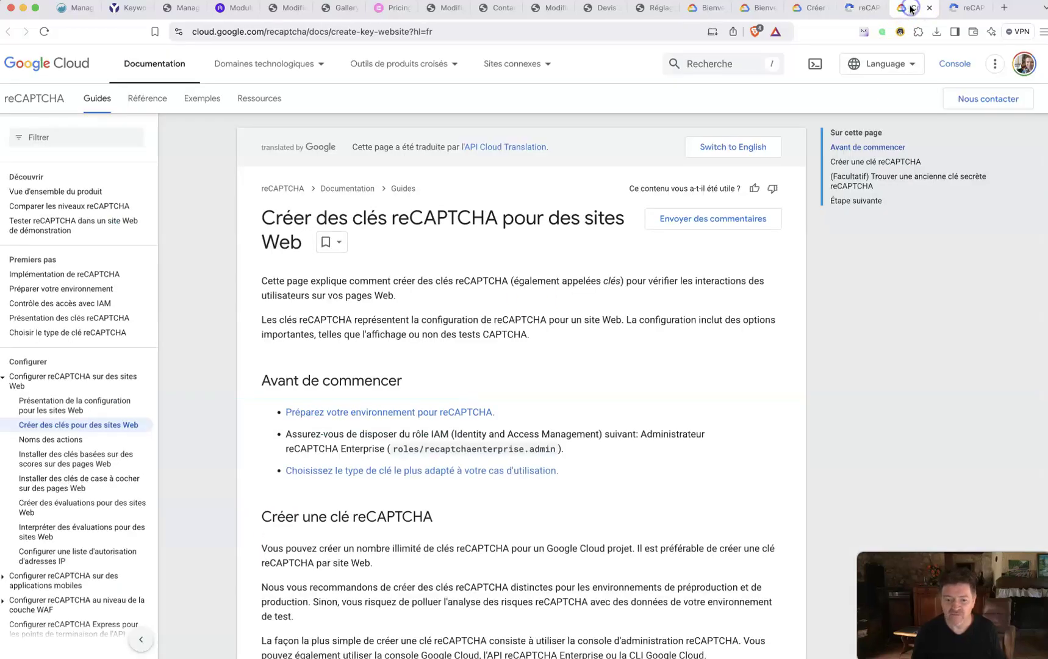
left_click(964, 9)
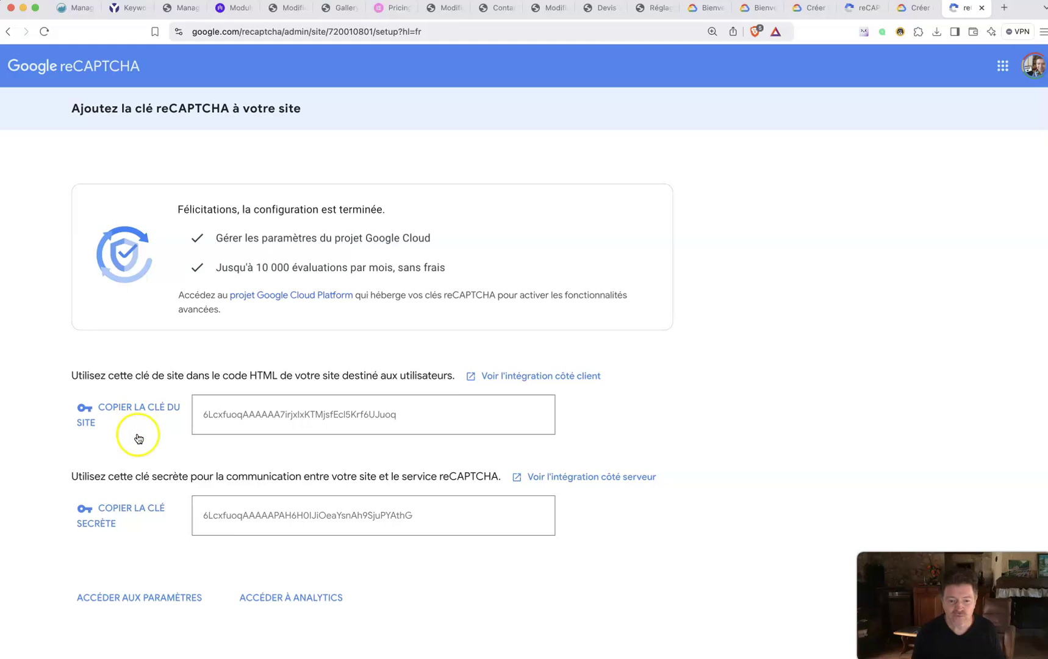
left_click(141, 404)
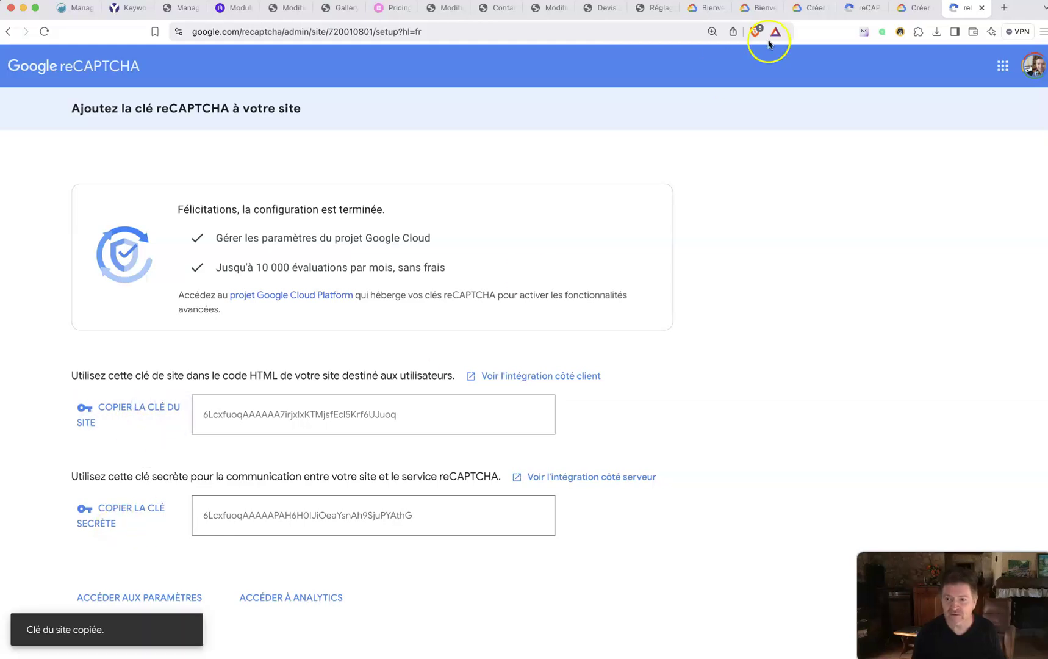
left_click(645, 12)
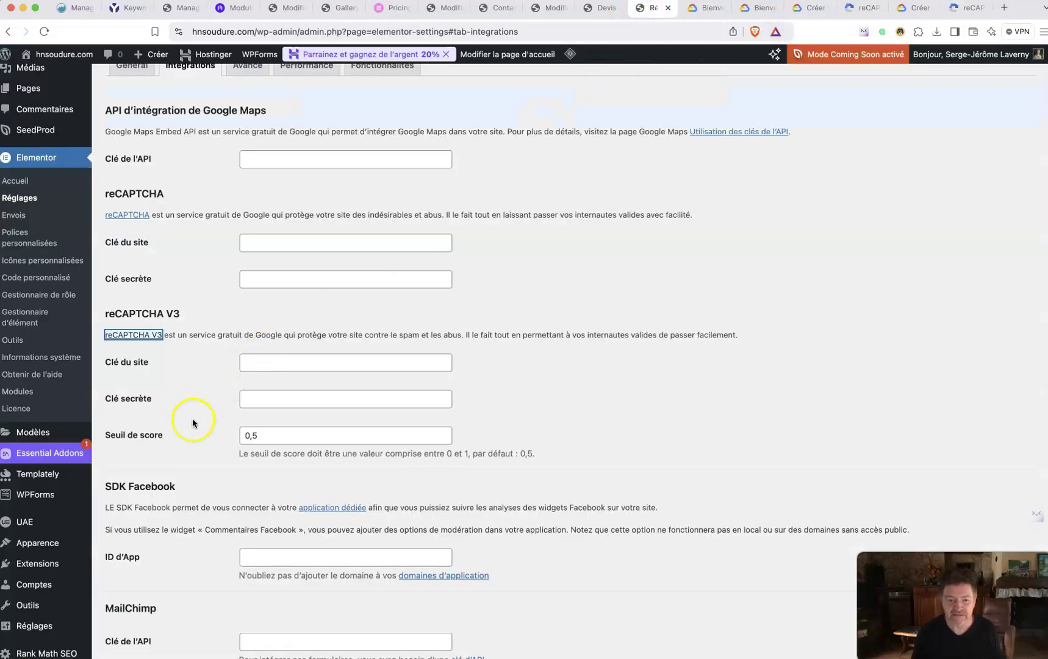
left_click(259, 361)
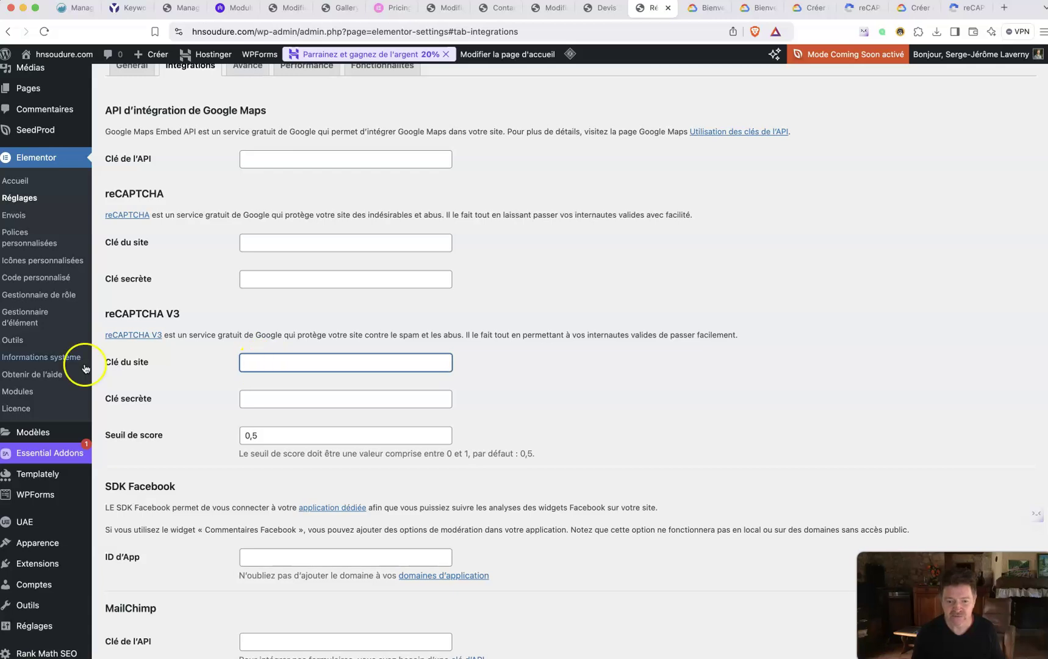
left_click(179, 362)
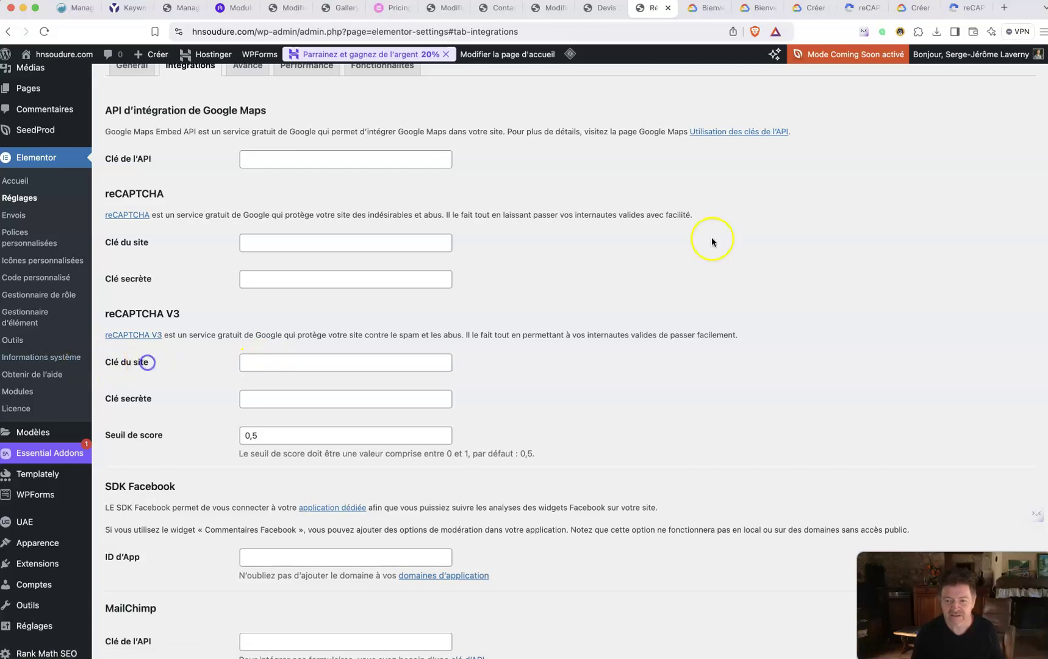
left_click(953, 9)
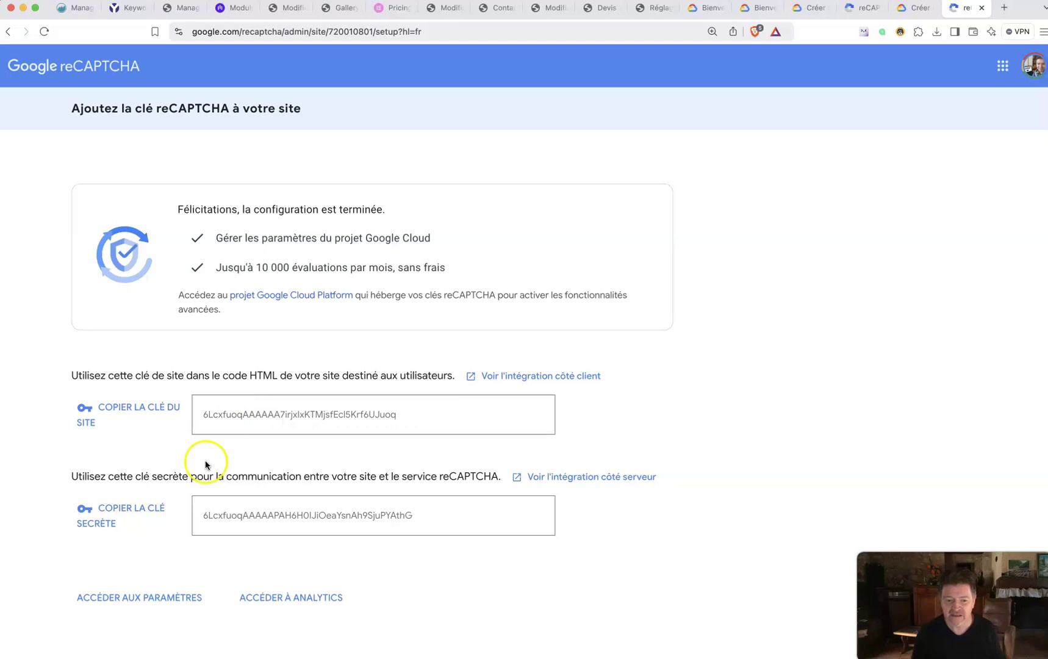
left_click(122, 410)
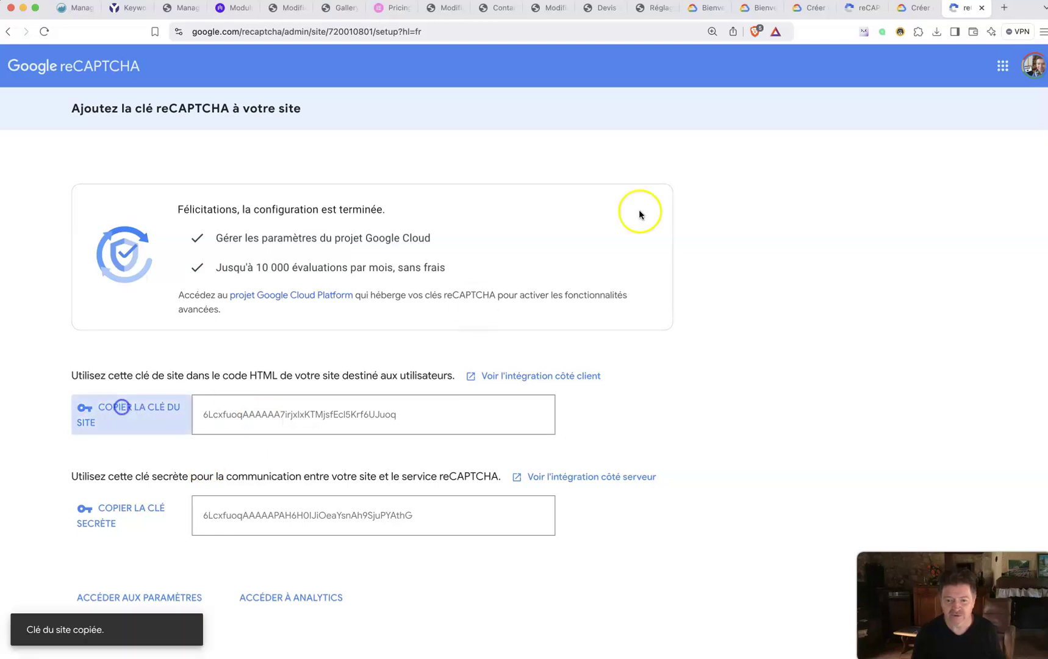
left_click(651, 9)
left_click(250, 361)
key("super+v")
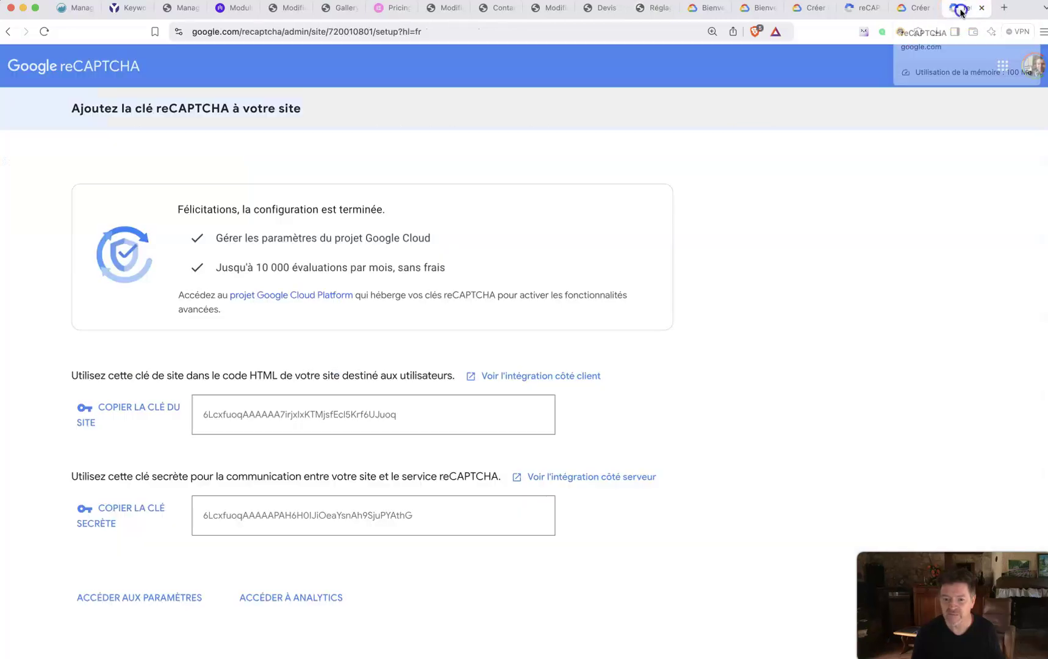
Step: Copy the secret key from the reCAPTCHA keys page and paste it into Elementor's reCAPTCHA V3 "Clé secrète" field
left_click(959, 9)
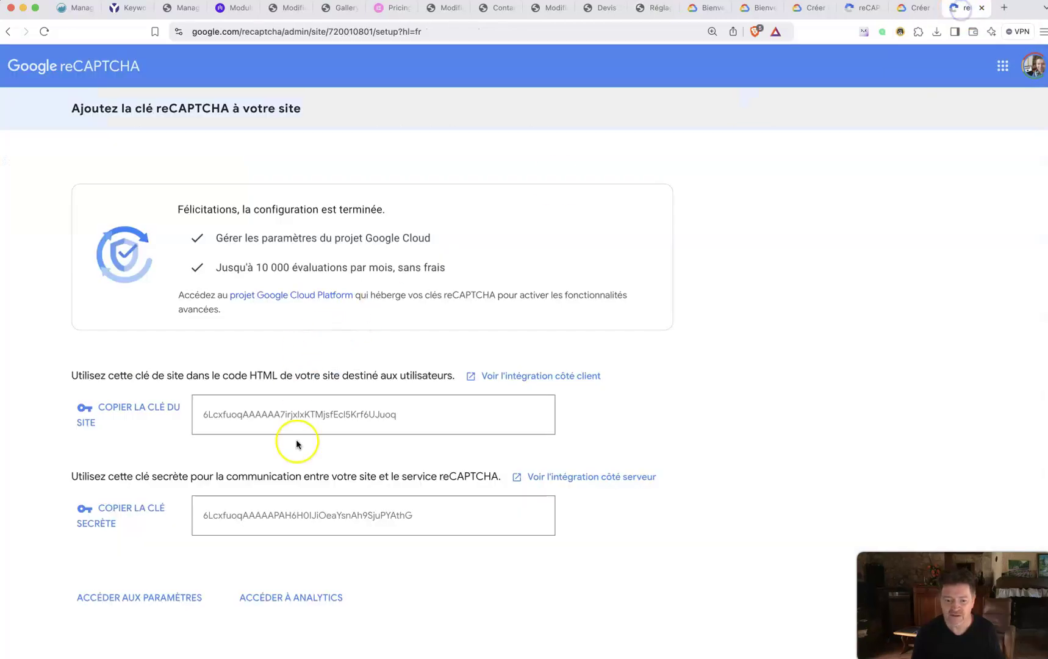
left_click(97, 508)
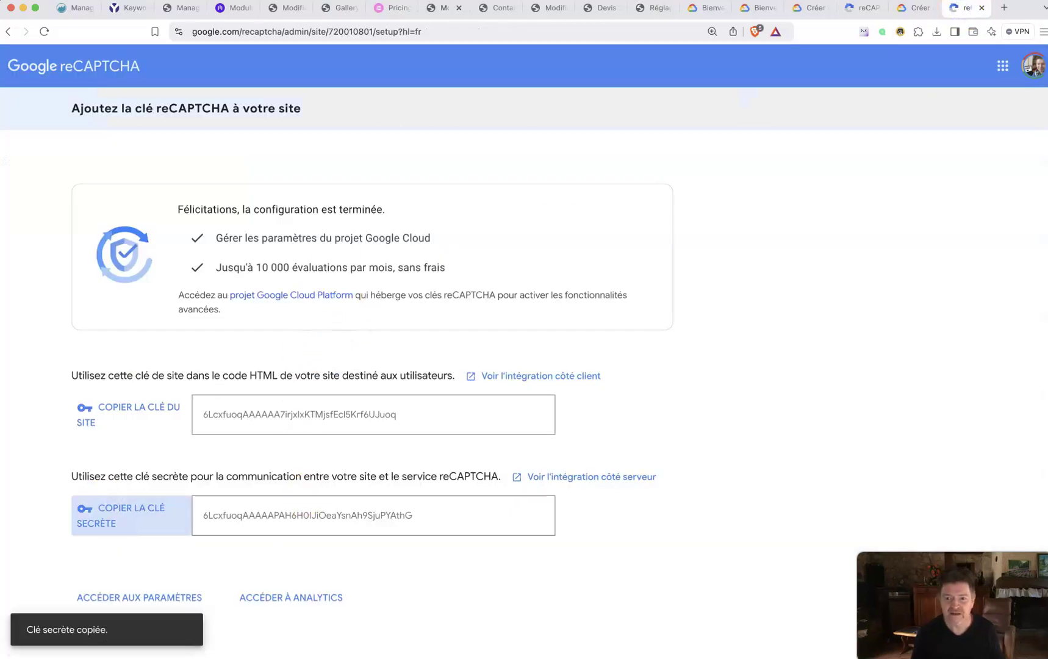
left_click(641, 11)
left_click(249, 398)
key("super+v")
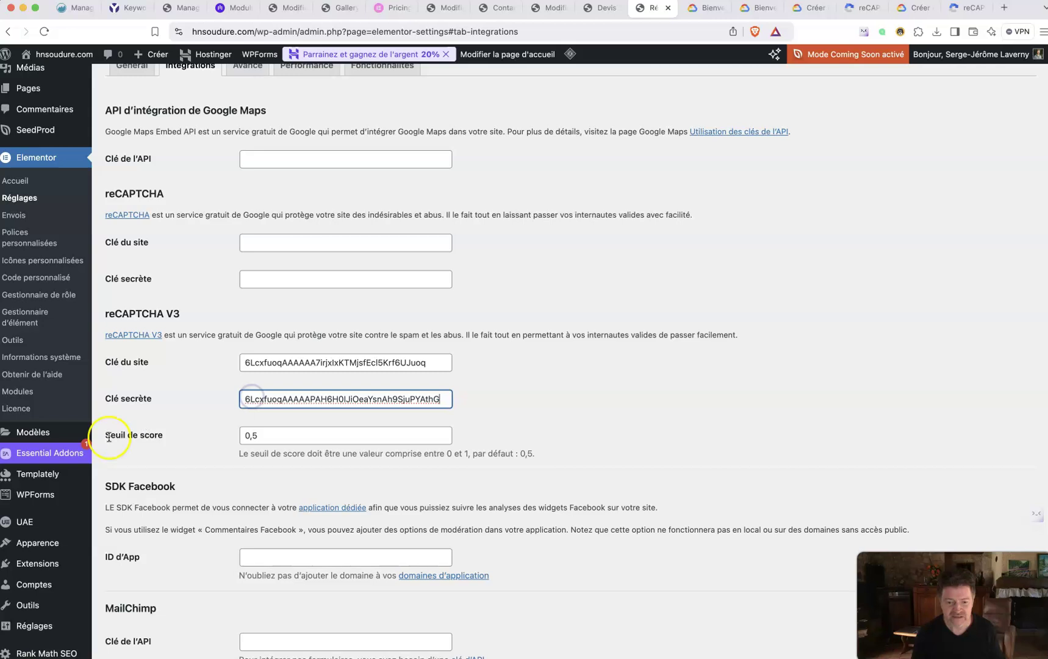
Step: Save the changes to Elementor's Intégrations settings and purge all of the site's caches
scroll(108, 437, "down", 5)
scroll(112, 484, "down", 18)
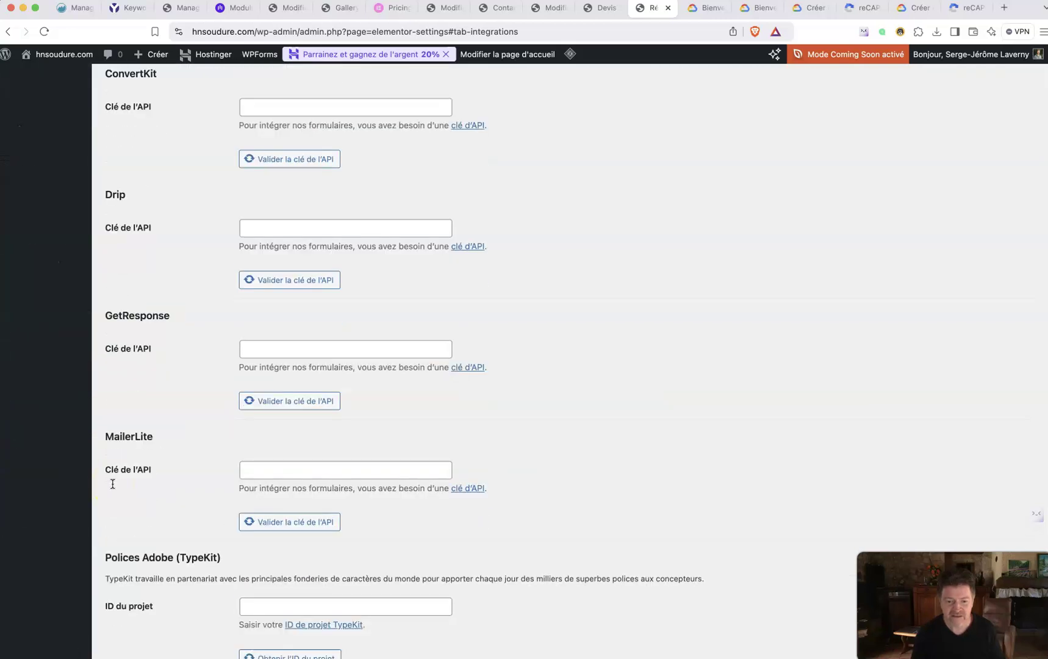
scroll(112, 484, "up", 10)
scroll(128, 335, "up", 3)
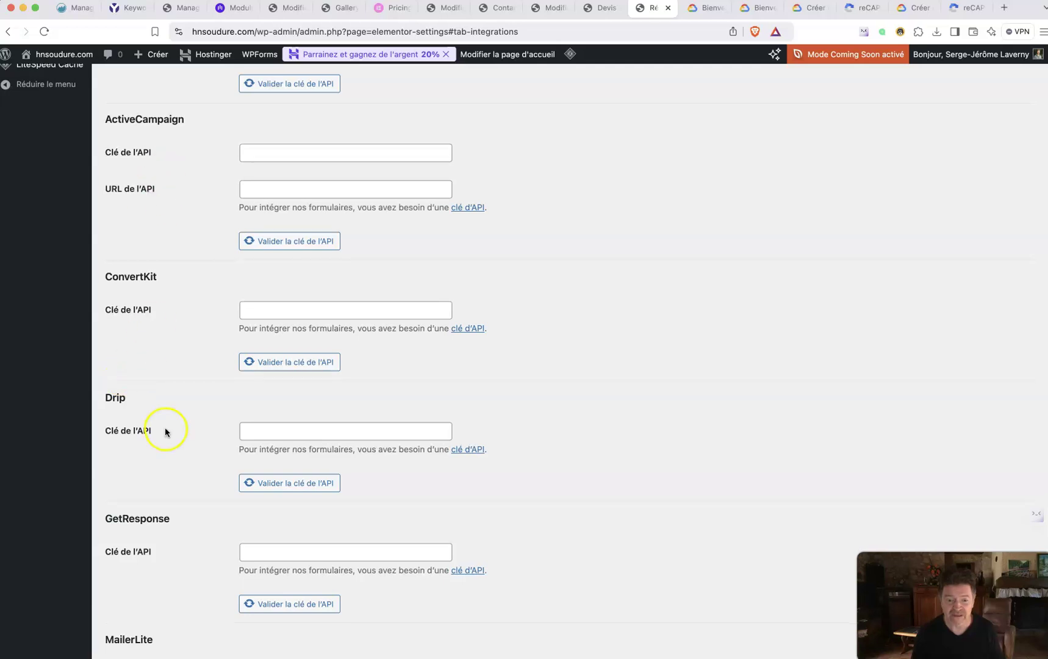
scroll(164, 427, "down", 4)
scroll(181, 421, "down", 6)
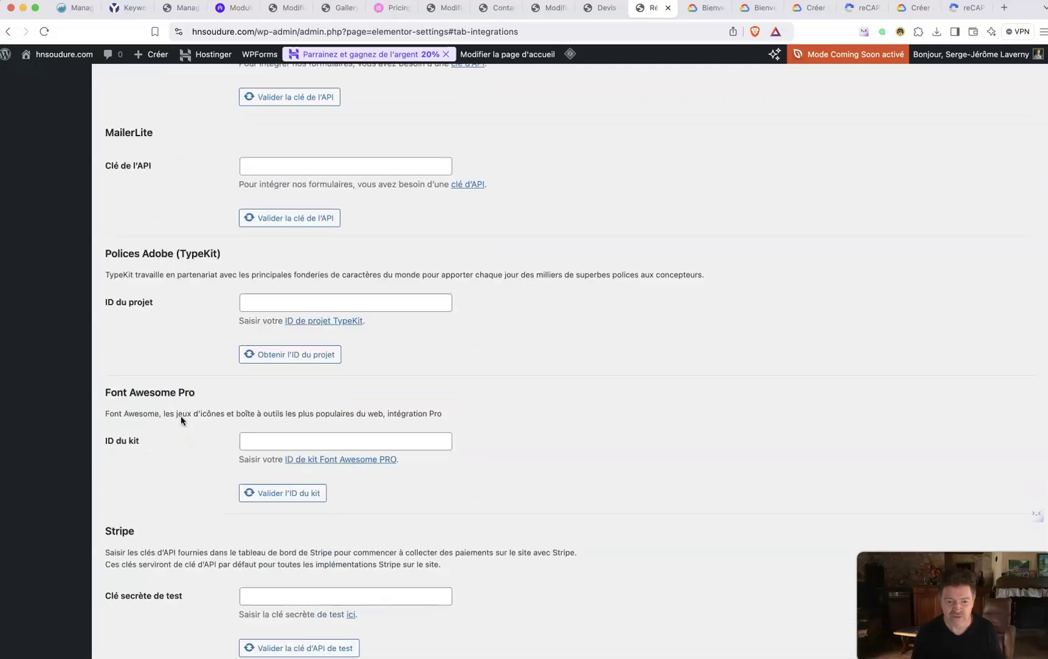
scroll(182, 420, "down", 5)
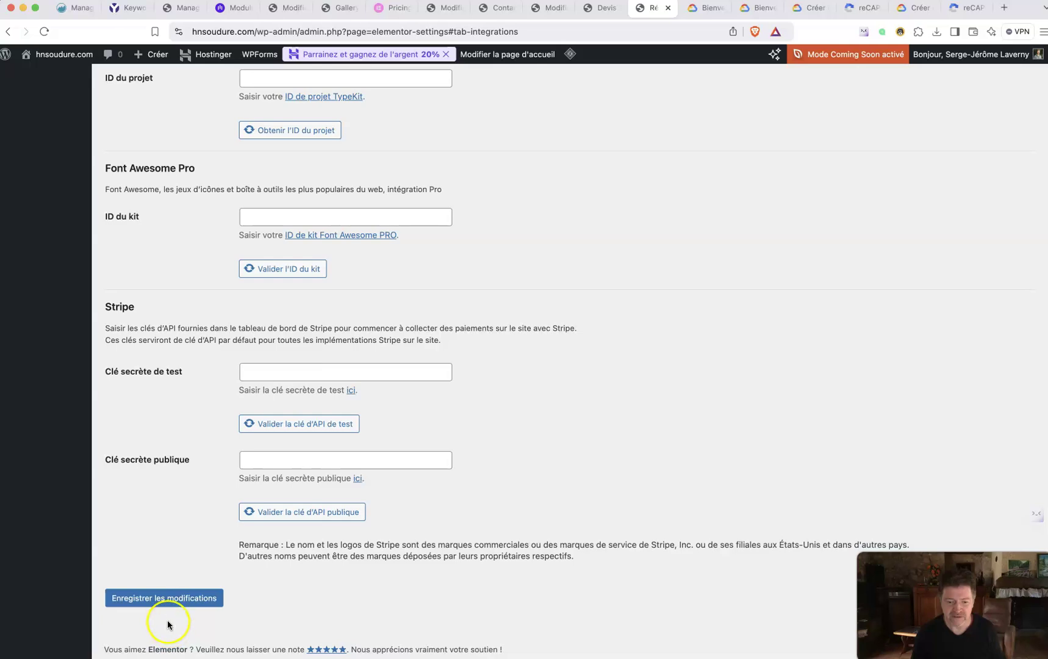
left_click(156, 598)
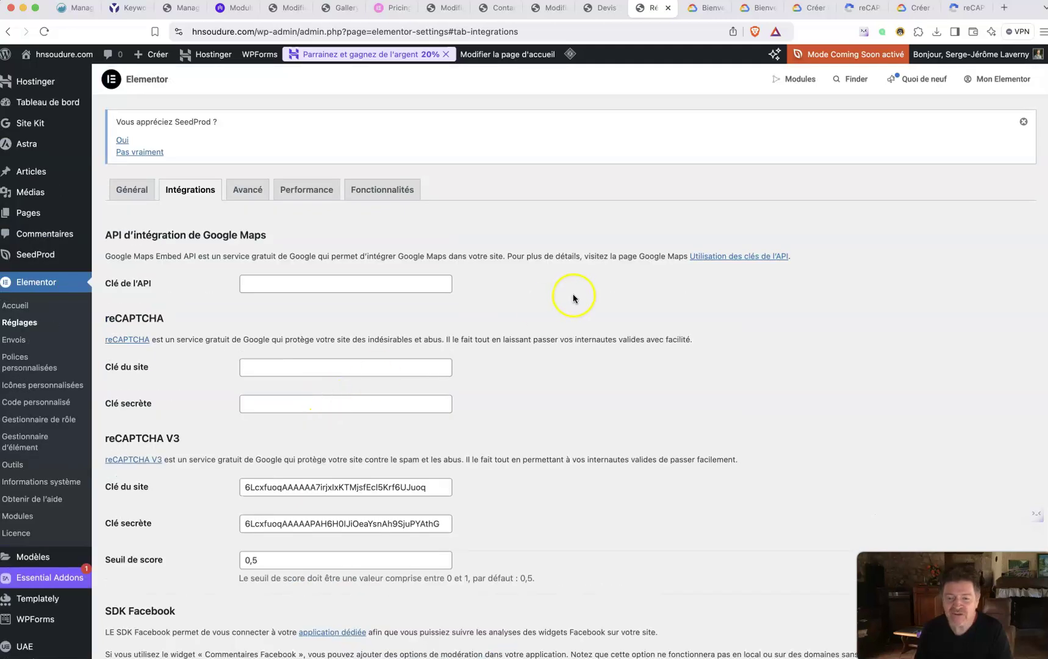
mouse_move(576, 63)
left_click(589, 123)
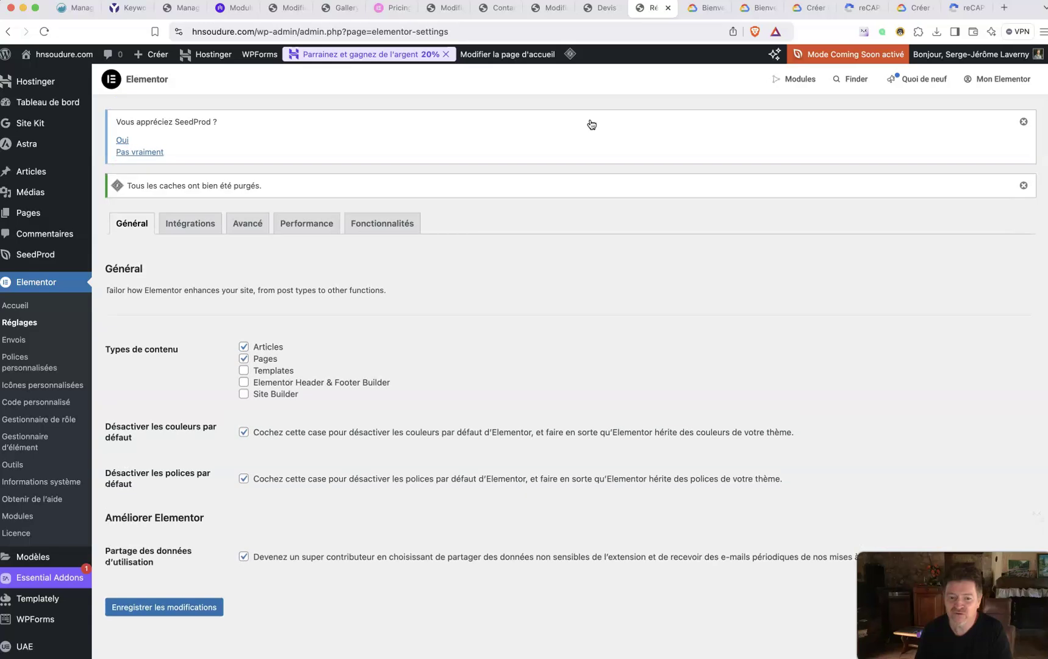
Step: Review Elementor's Général settings and save the changes
scroll(591, 124, "down", 1)
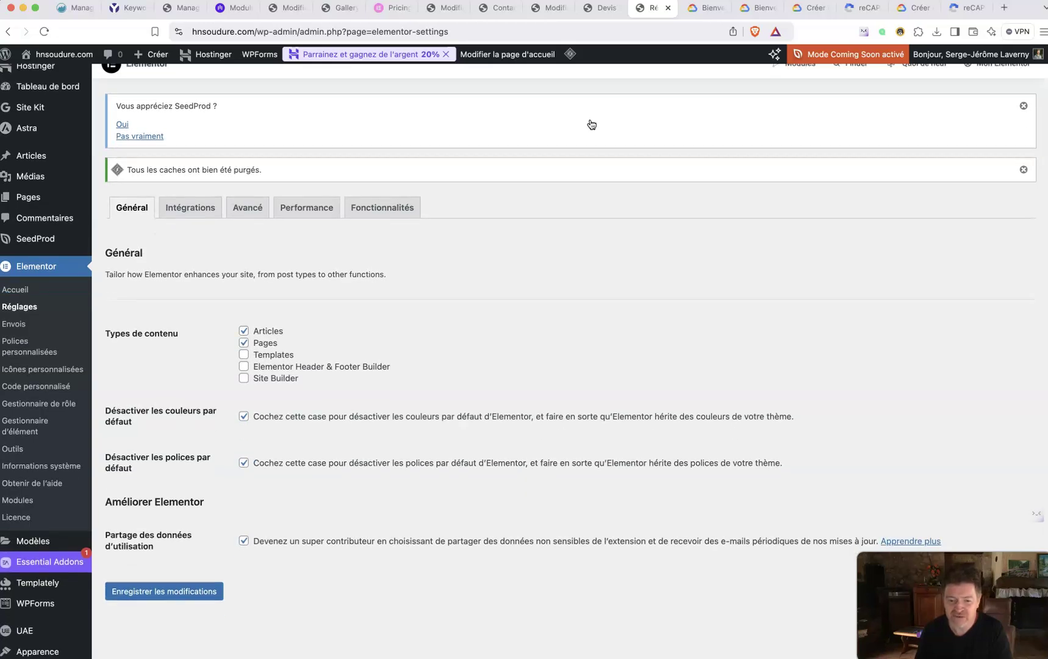
scroll(591, 124, "down", 5)
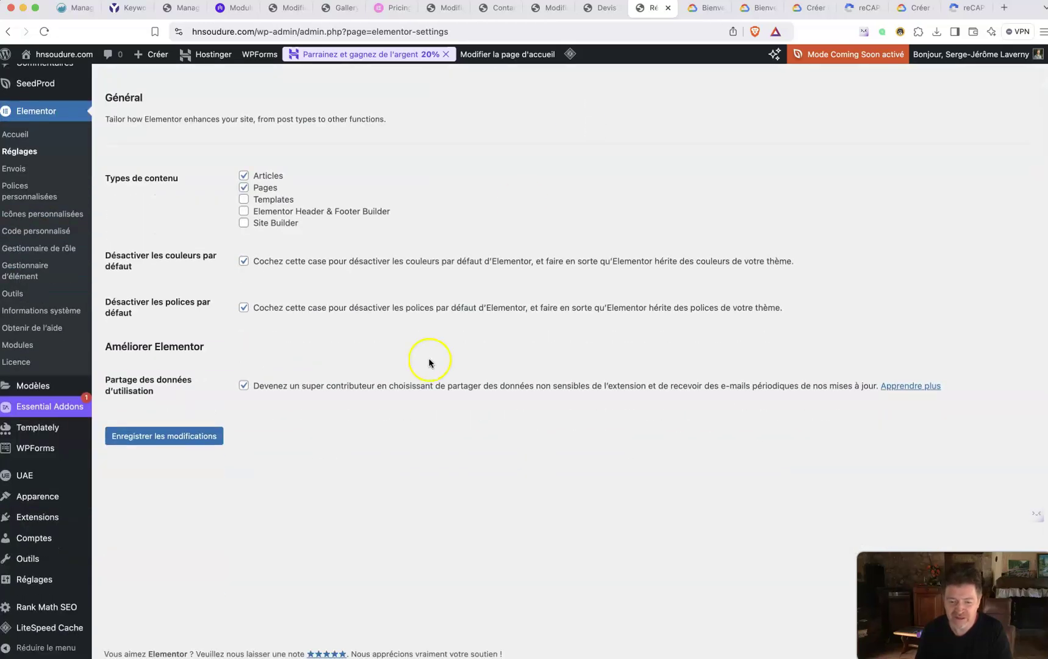
scroll(374, 447, "up", 6)
scroll(417, 378, "down", 6)
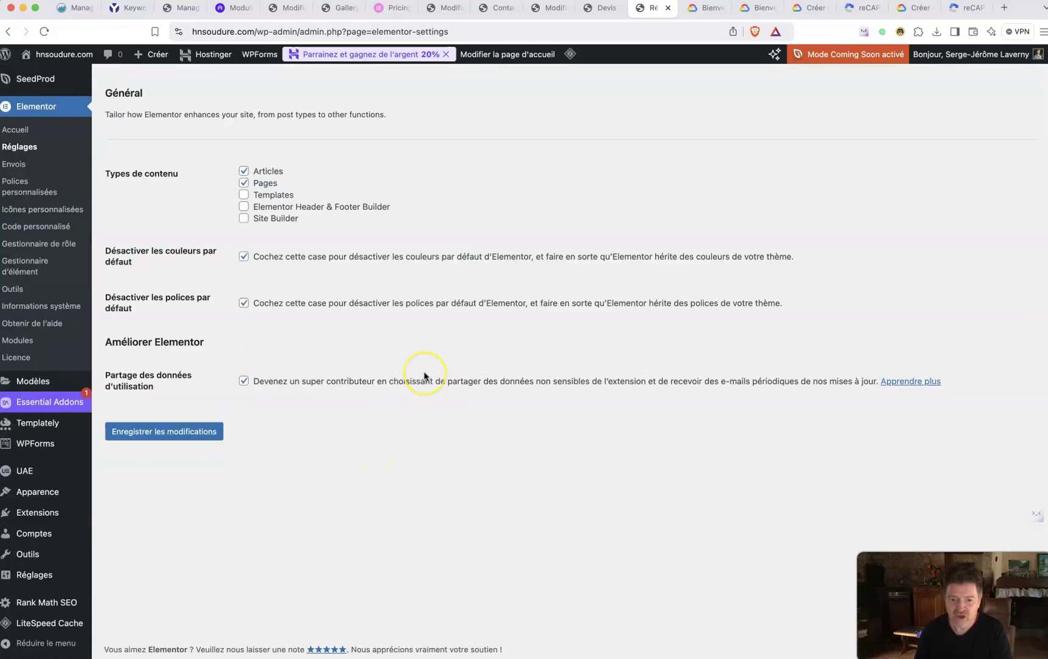
scroll(421, 375, "up", 1)
left_click(182, 440)
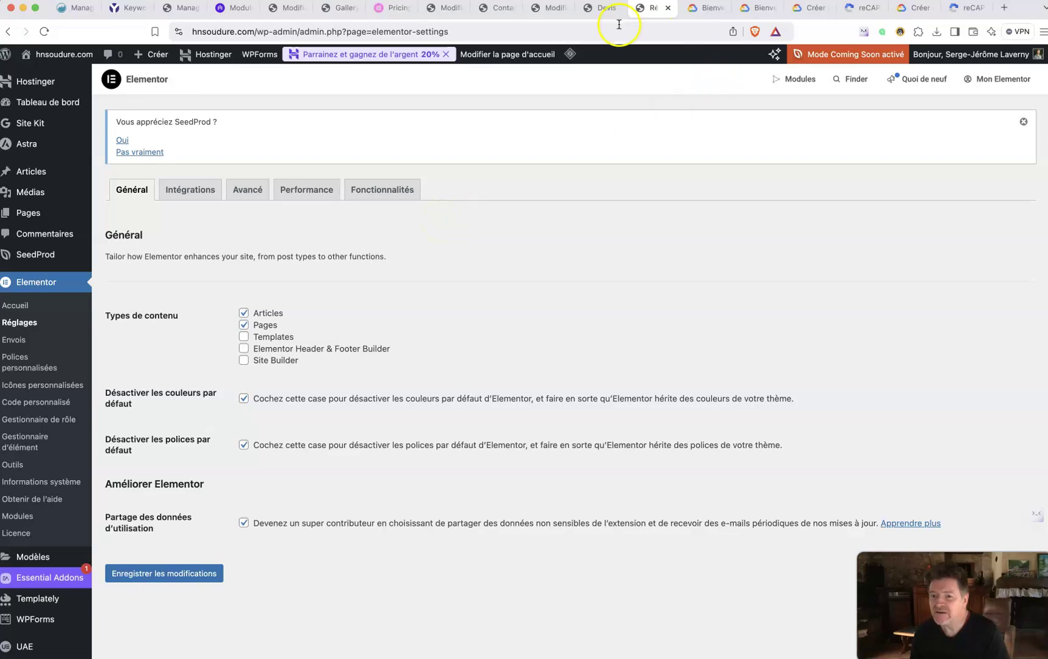
Step: Check the Devis page preview and publish the Devis page with its reCAPTCHA V3 form field from the Elementor editor
left_click(602, 9)
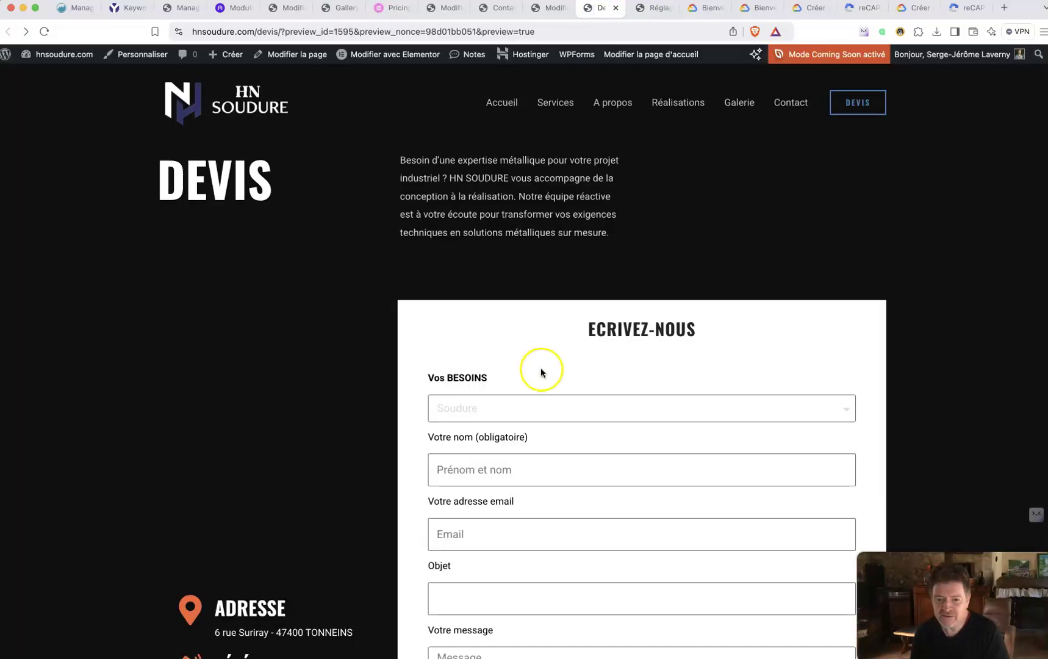
scroll(539, 369, "down", 10)
left_click(543, 7)
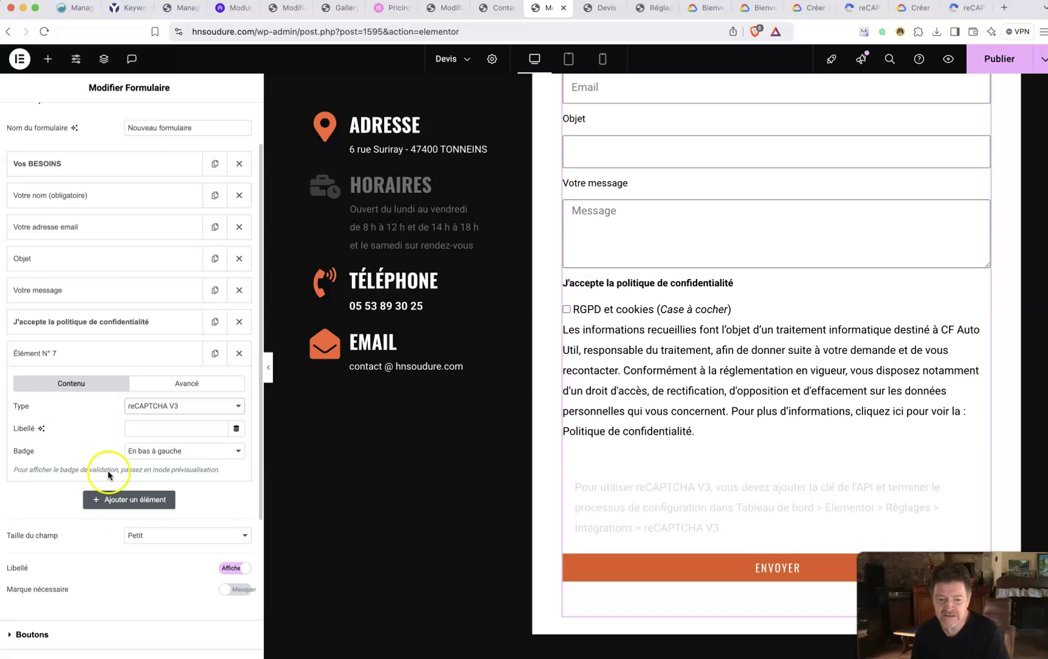
left_click_drag(601, 484, 781, 495)
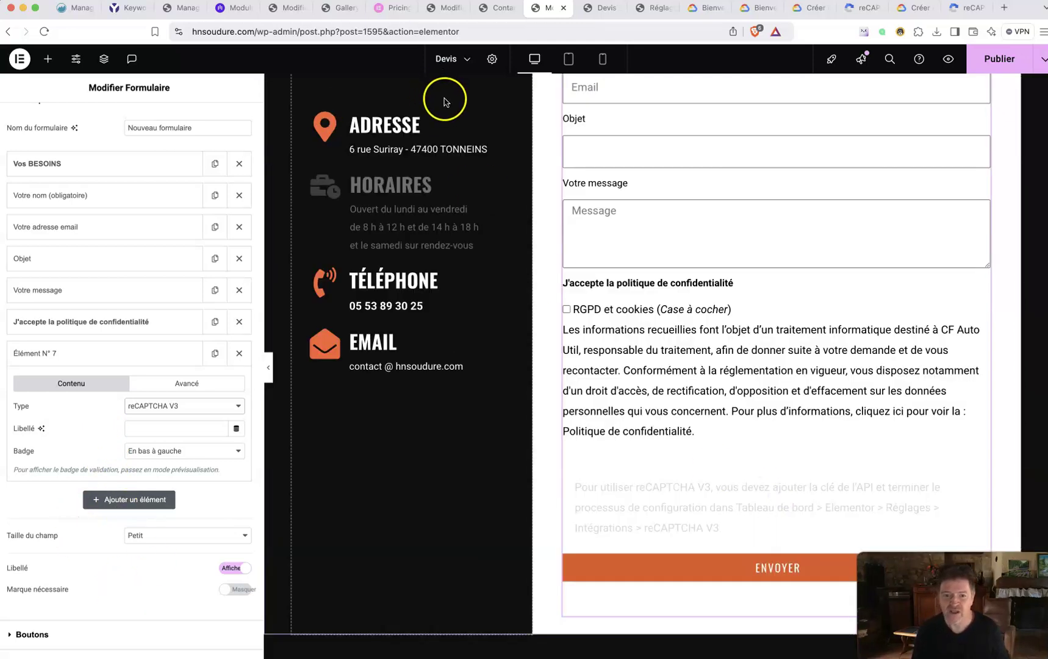
left_click(999, 58)
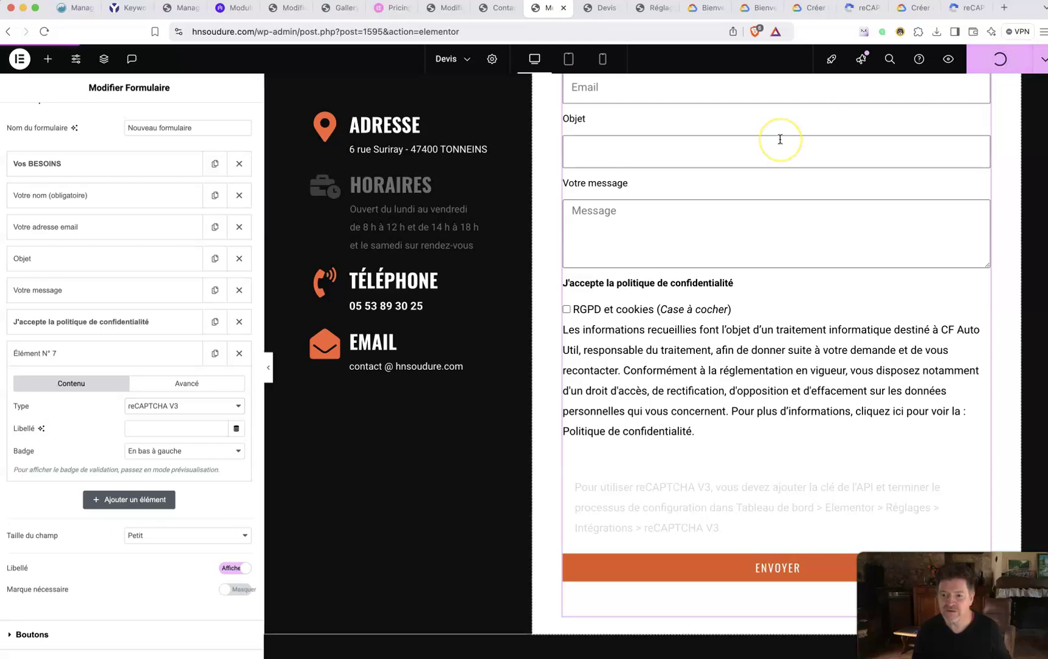
Step: Reload the Devis page in the Elementor editor and inspect the form around the ENVOYER button and the reCAPTCHA badge
left_click(43, 31)
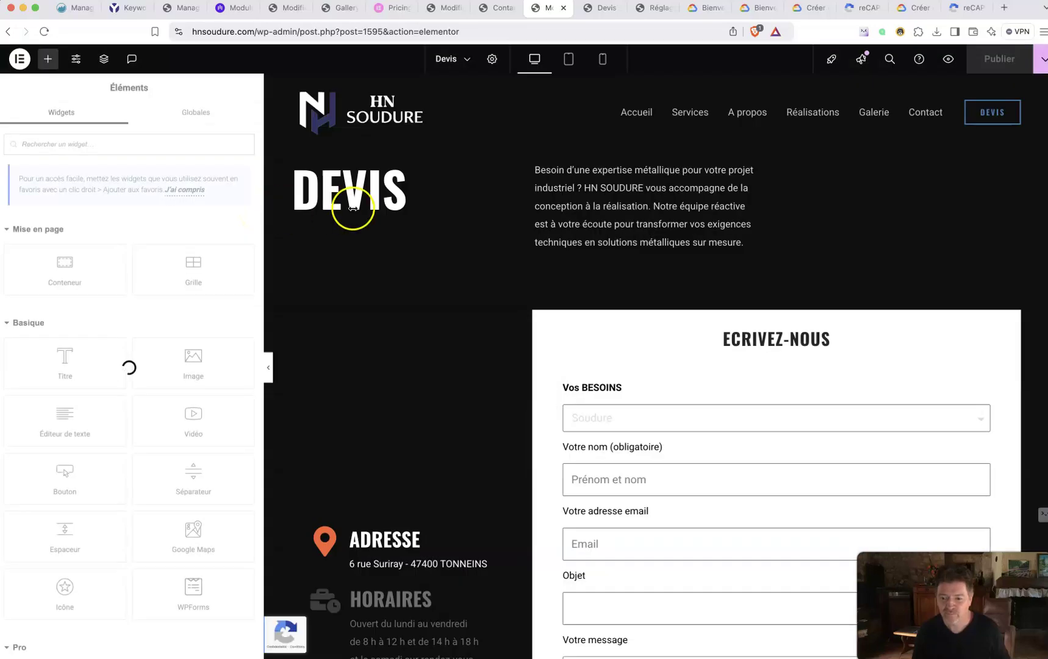
scroll(613, 262, "down", 15)
scroll(614, 263, "up", 4)
scroll(628, 293, "up", 3)
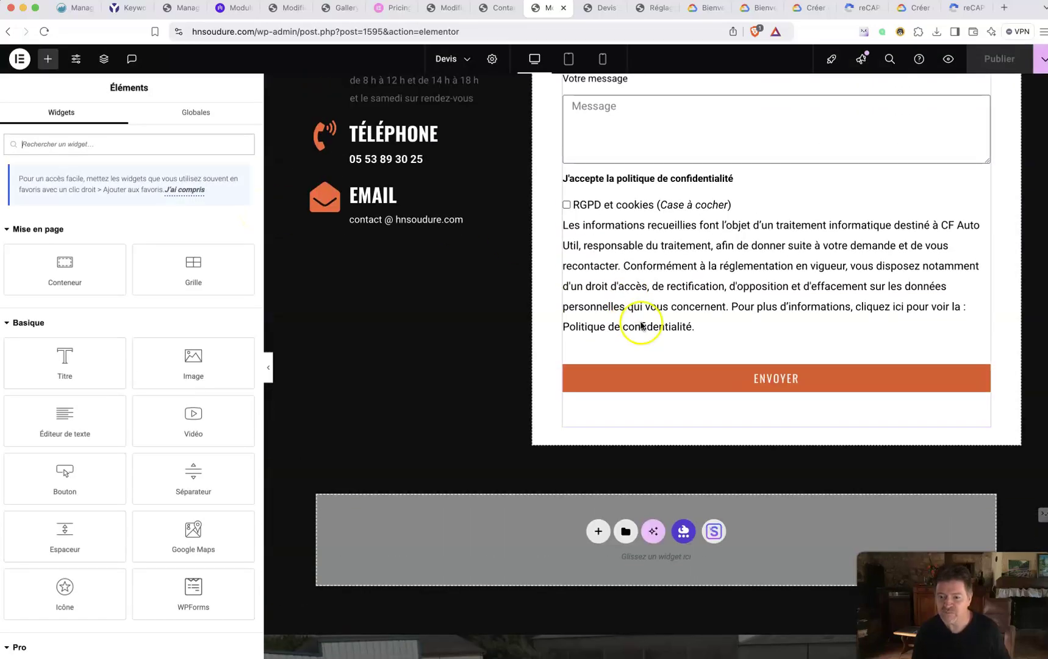
scroll(663, 286, "up", 1)
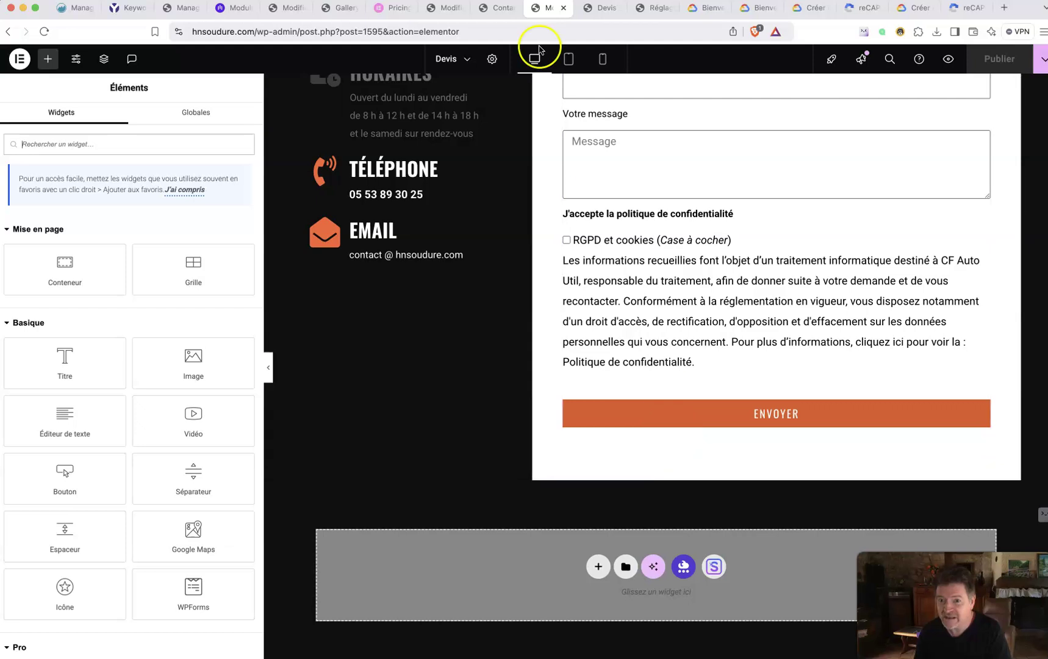
Step: Reload the Devis page preview and look through the quote form for the reCAPTCHA badge
left_click(589, 12)
scroll(569, 93, "down", 10)
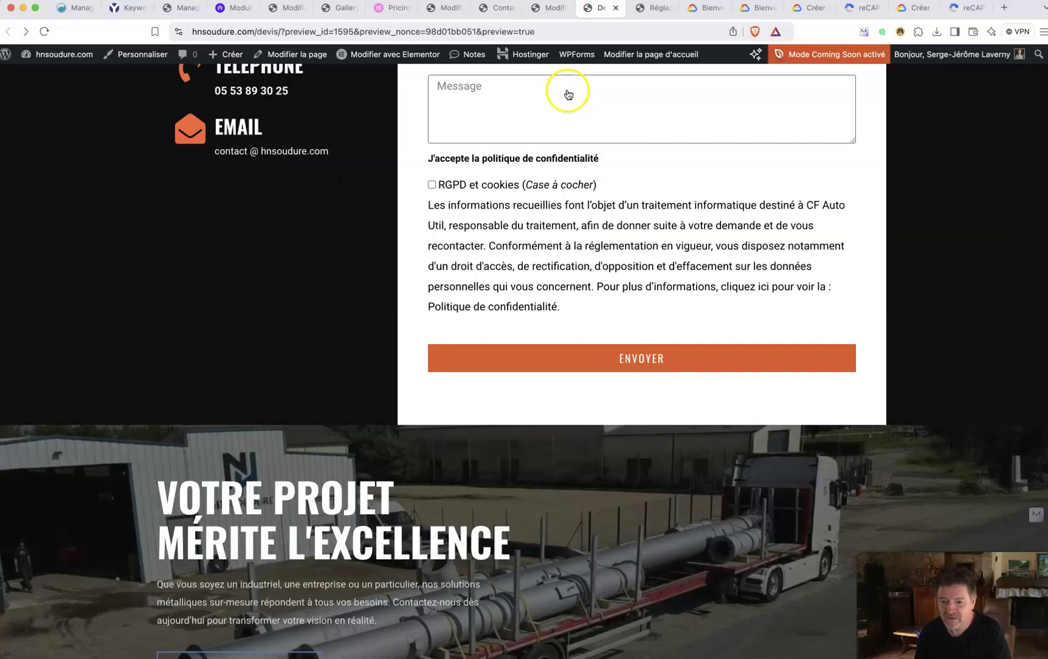
left_click(44, 31)
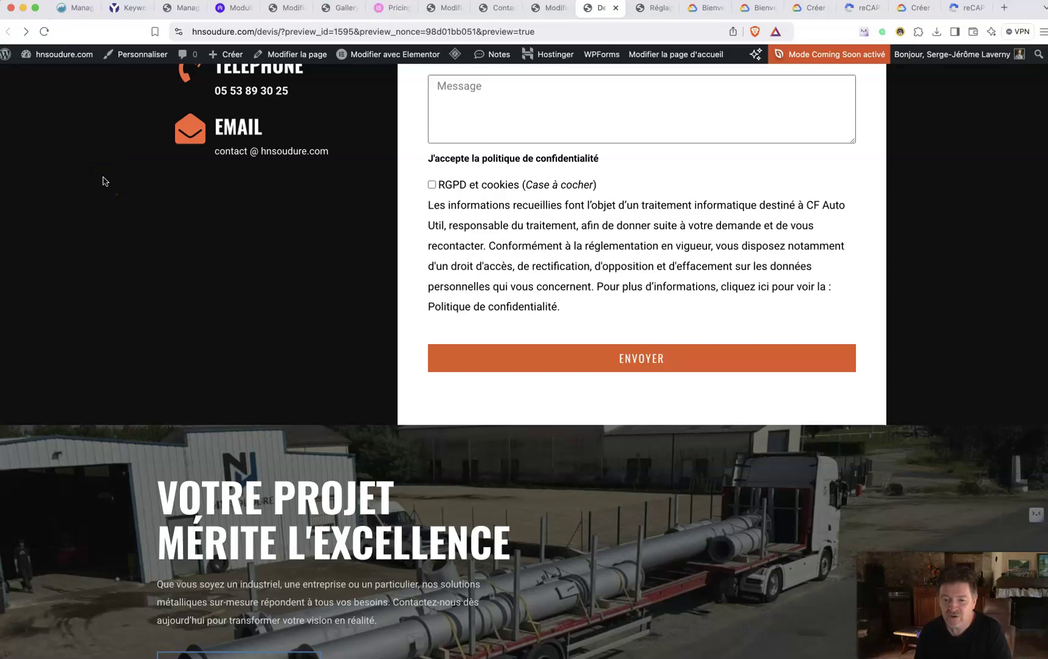
left_click(201, 235)
scroll(202, 236, "up", 8)
scroll(188, 233, "down", 5)
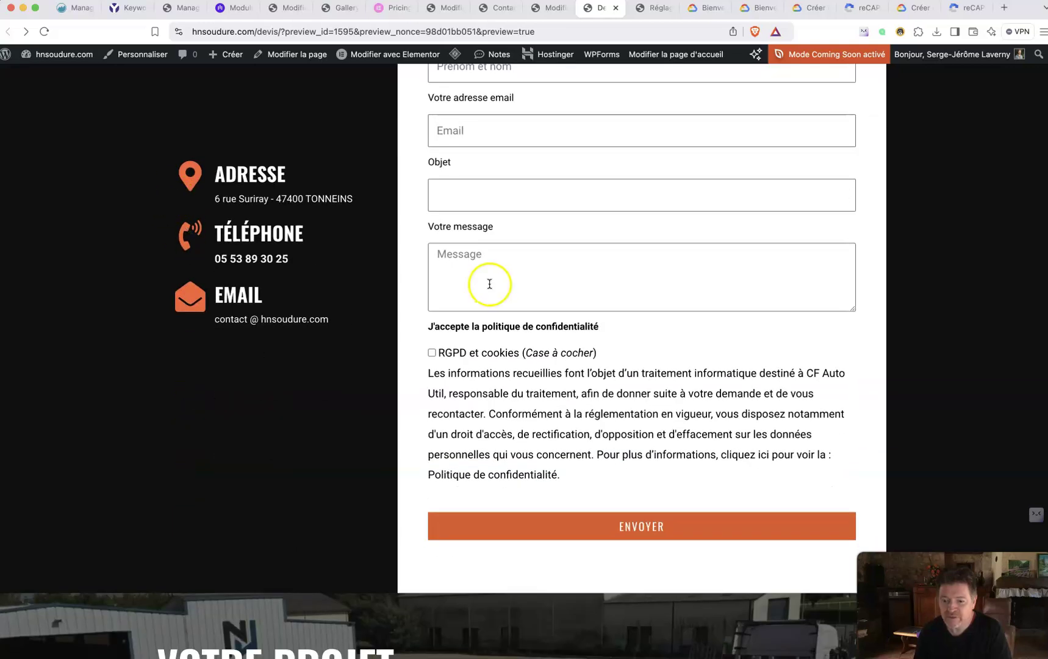
scroll(442, 245, "down", 2)
scroll(442, 247, "up", 4)
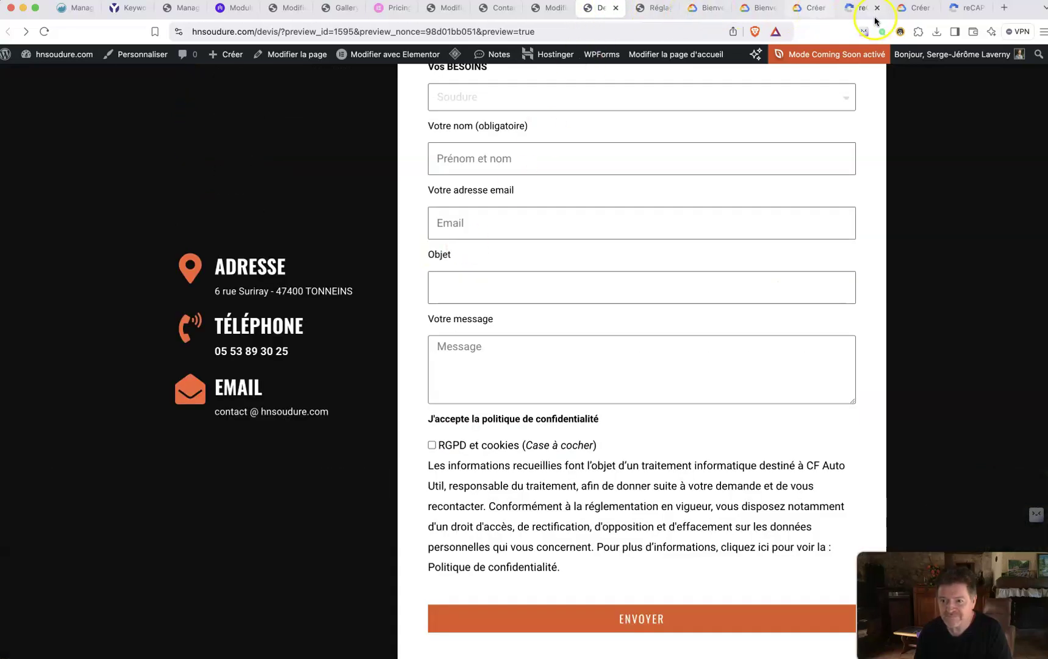
Step: Open the HN SOUDURE reCAPTCHA key settings, expand the keys section and review the domains, owners and verification options
left_click(908, 10)
left_click(947, 11)
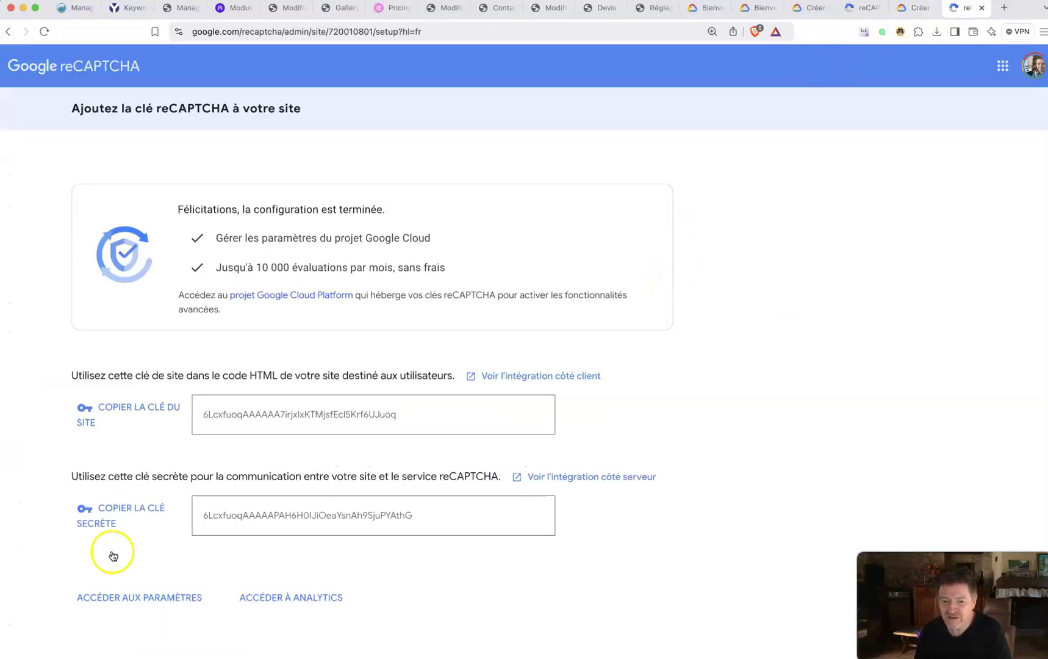
left_click(91, 602)
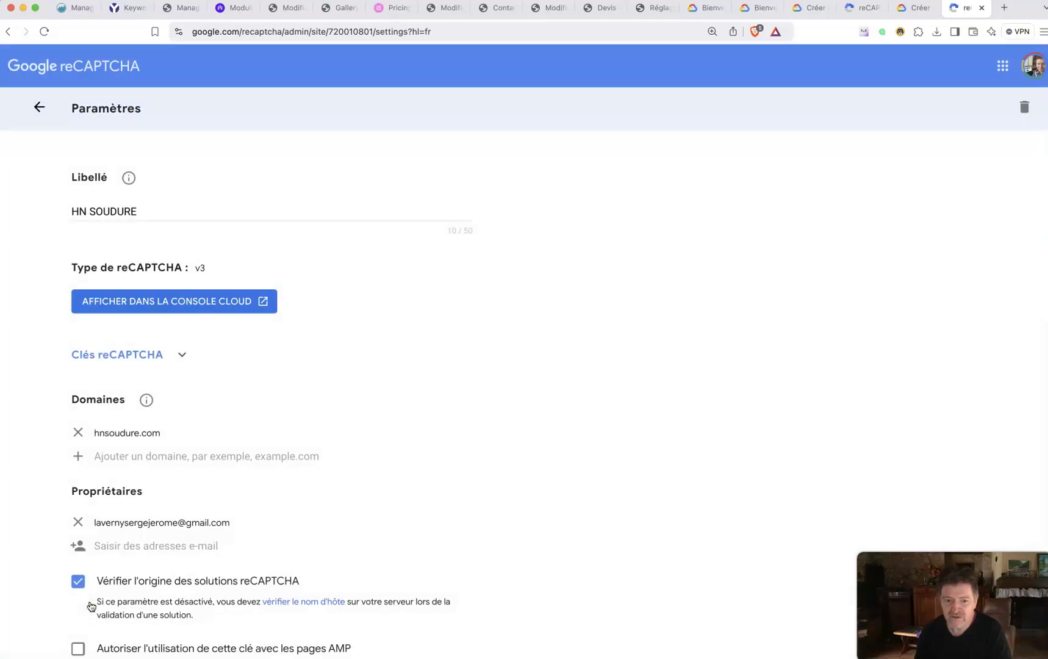
scroll(151, 355, "down", 2)
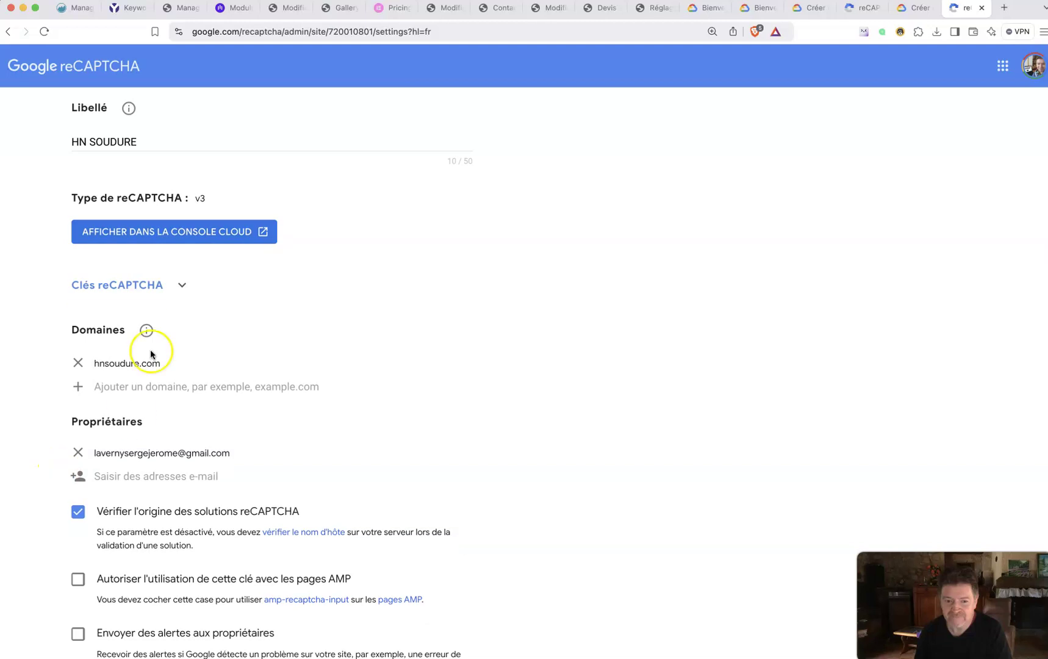
left_click(177, 285)
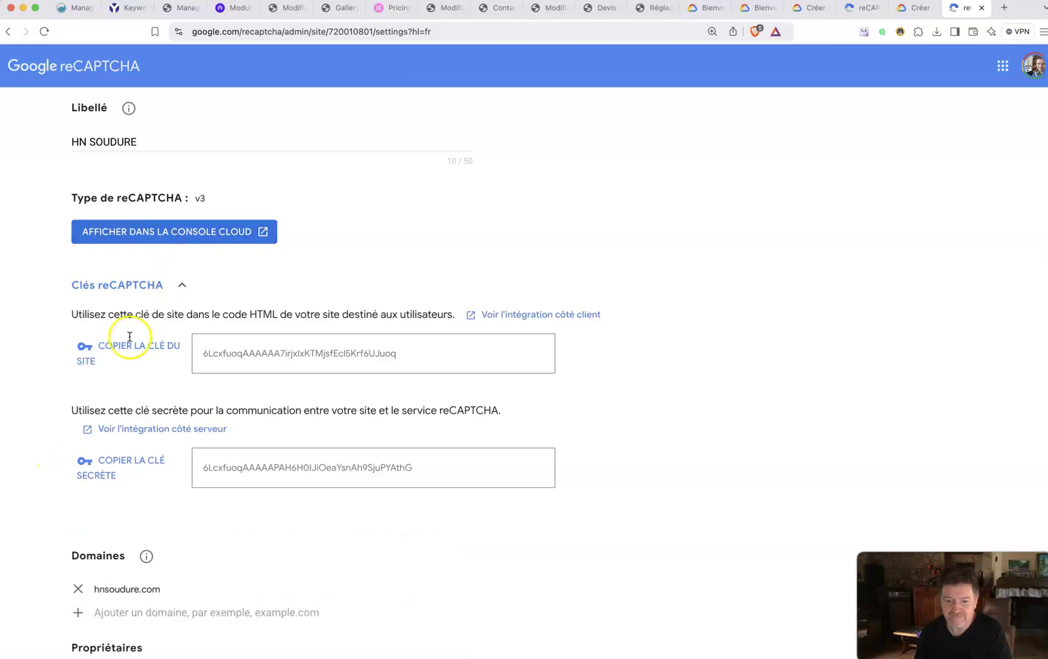
scroll(131, 348, "down", 4)
scroll(133, 361, "down", 4)
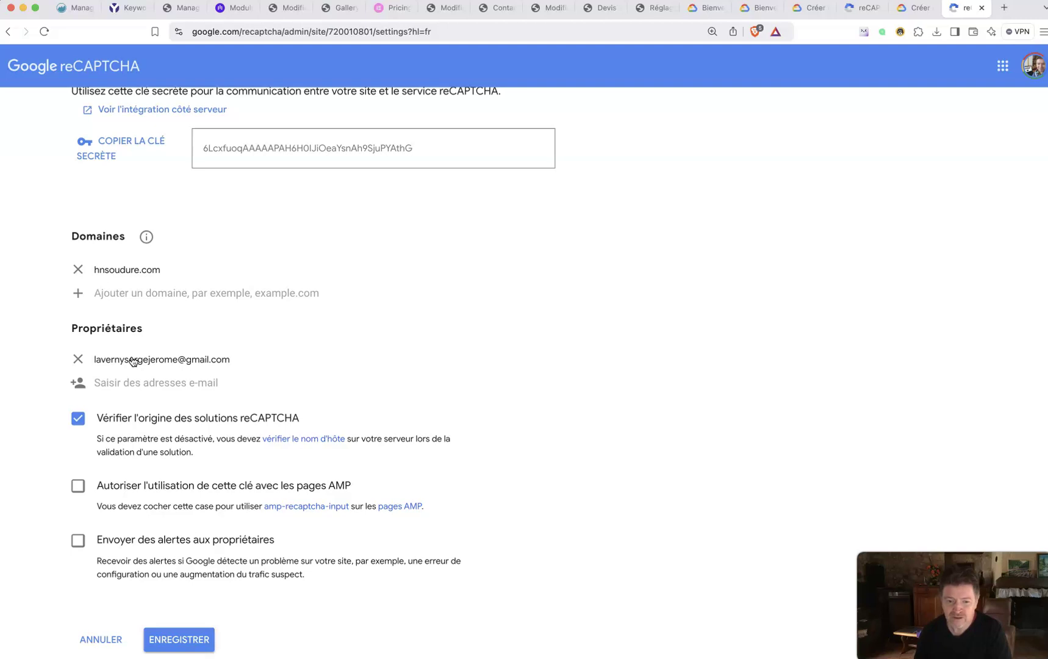
scroll(133, 361, "down", 1)
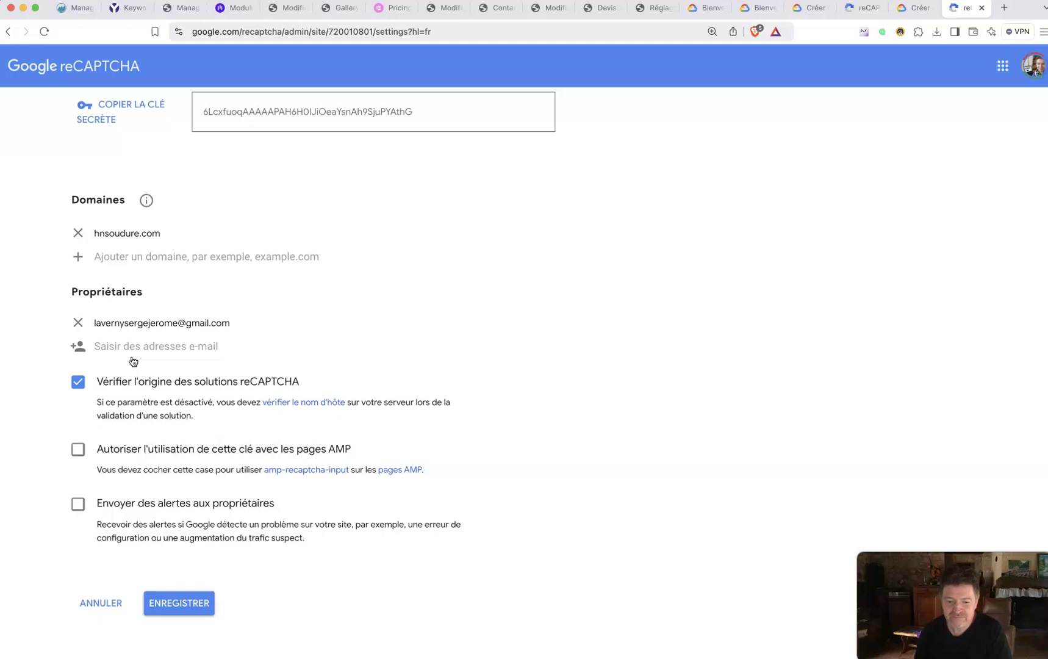
scroll(133, 361, "up", 9)
scroll(133, 361, "up", 2)
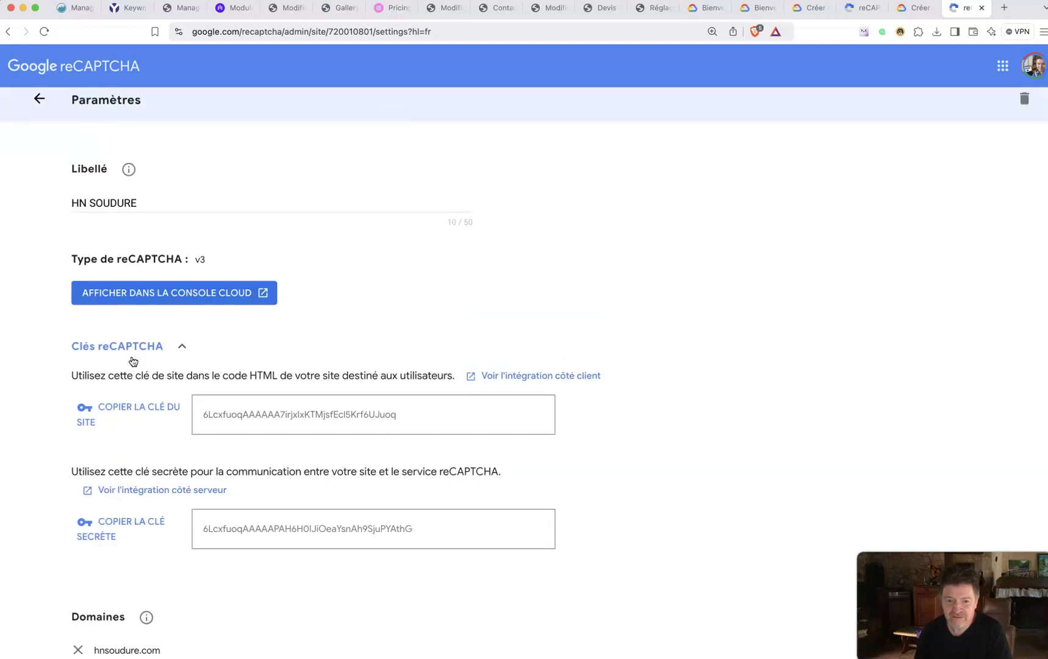
Step: Open the HN SOUDURE reCAPTCHA key in the Google Cloud console and examine its overview and configuration status
left_click(155, 291)
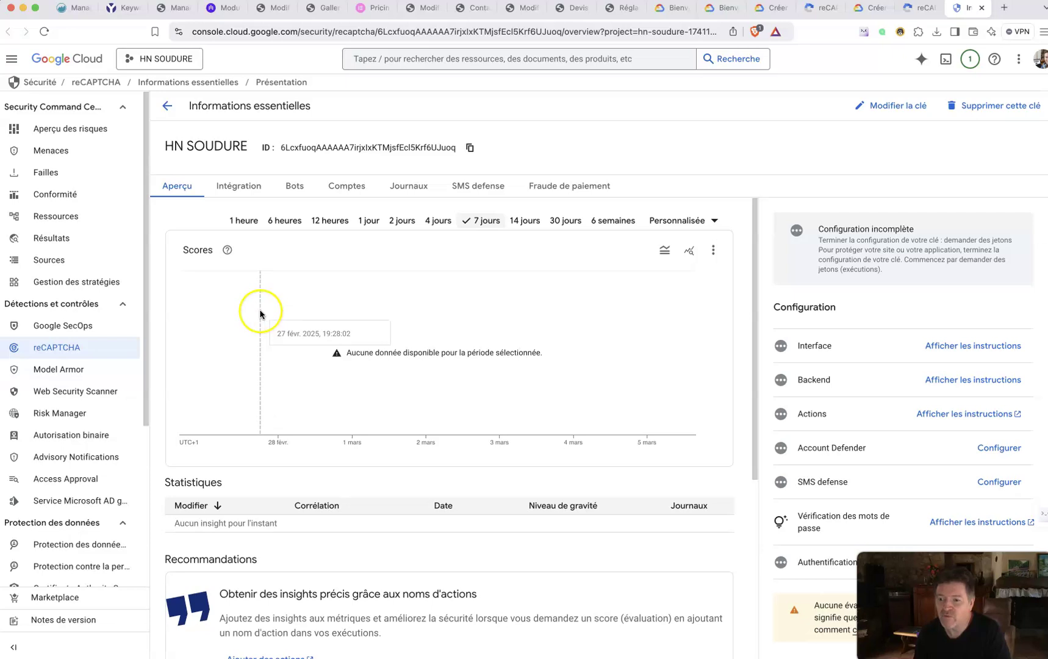
scroll(487, 372, "down", 1)
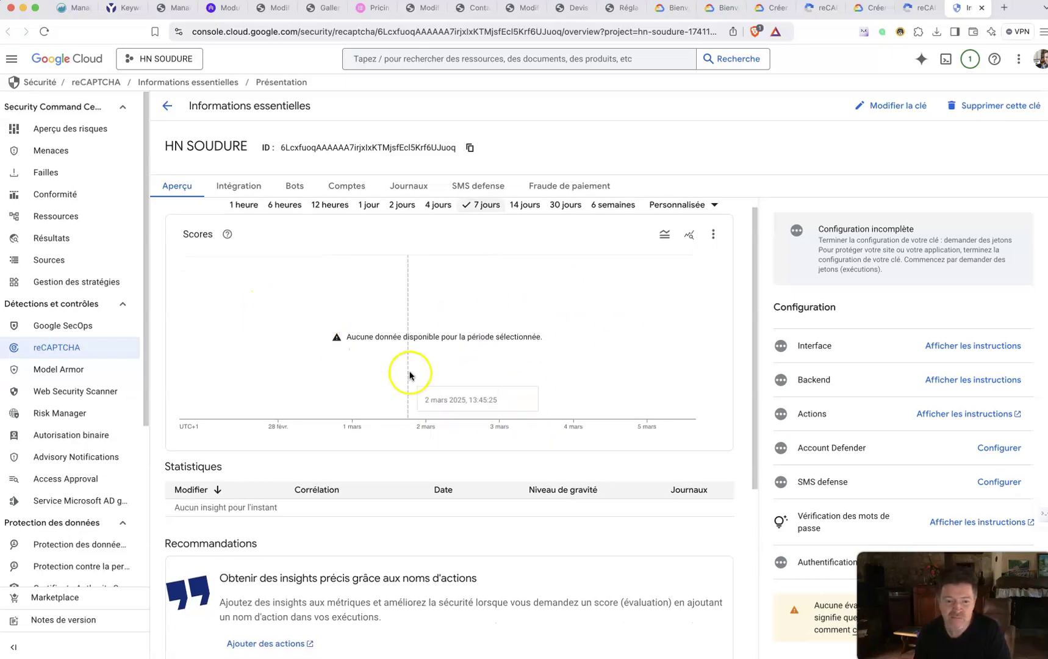
scroll(456, 305, "up", 1)
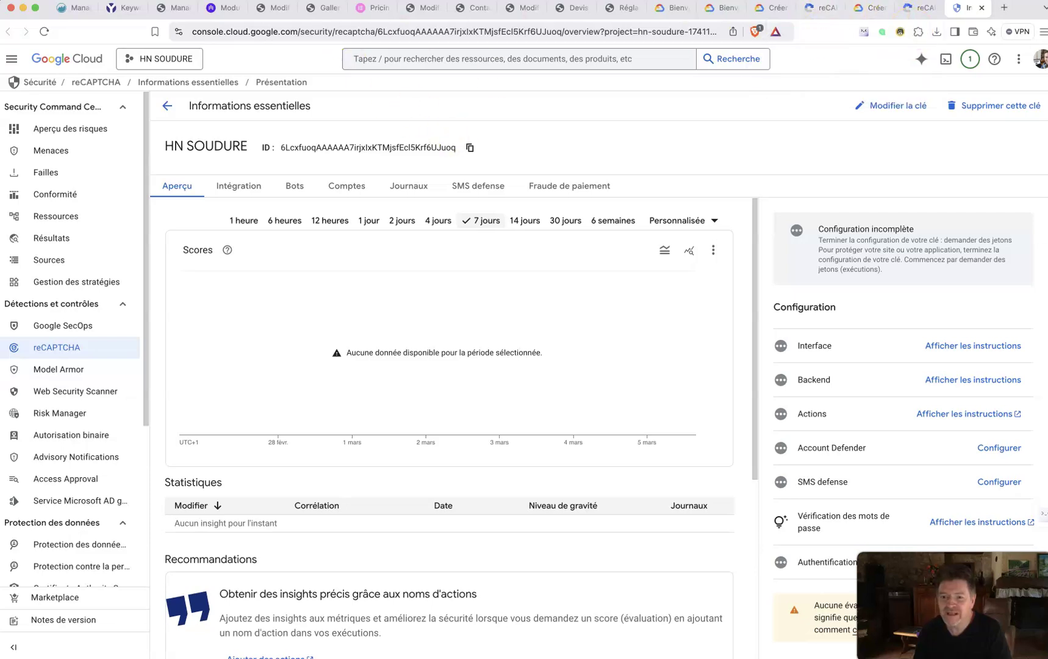
Step: Return to the Devis page preview and examine the whole quote form again for any reCAPTCHA element
left_click(612, 11)
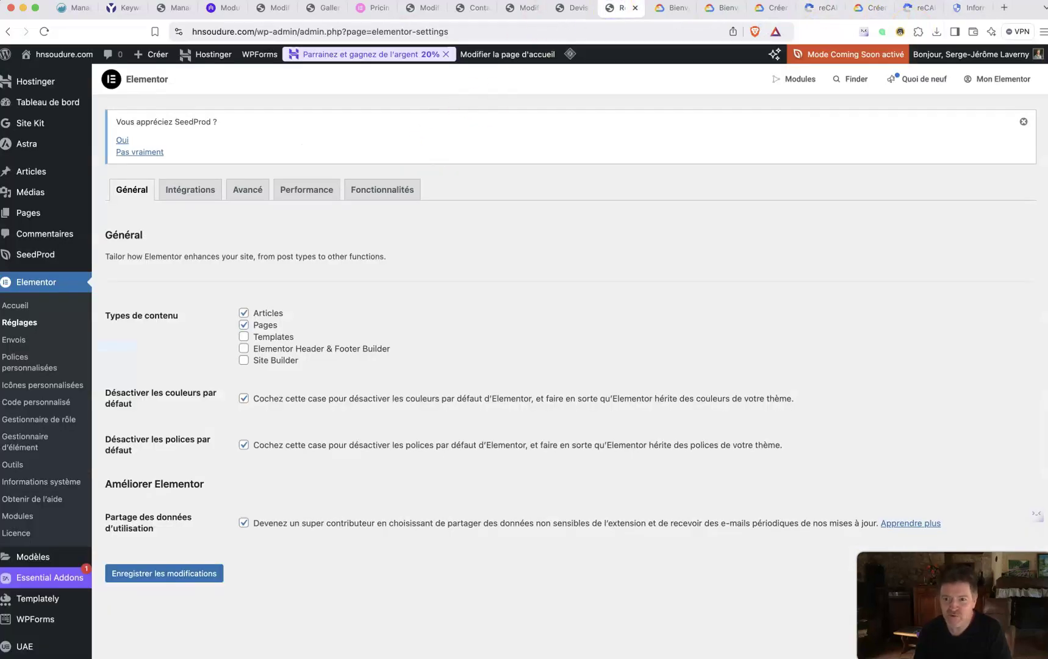
left_click(570, 9)
scroll(491, 146, "down", 4)
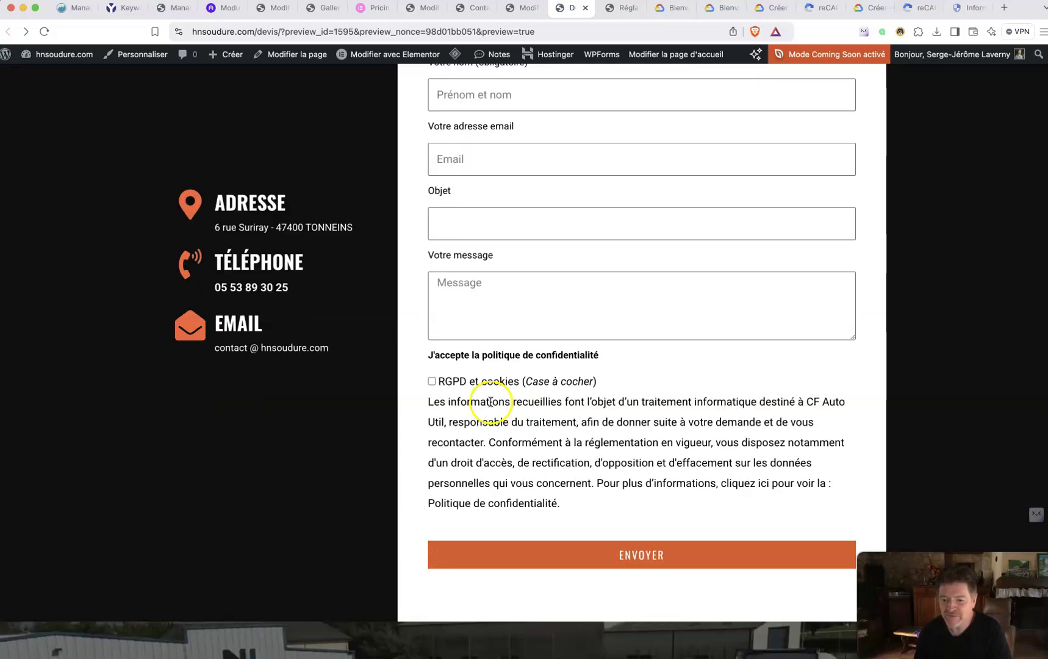
left_click(670, 426)
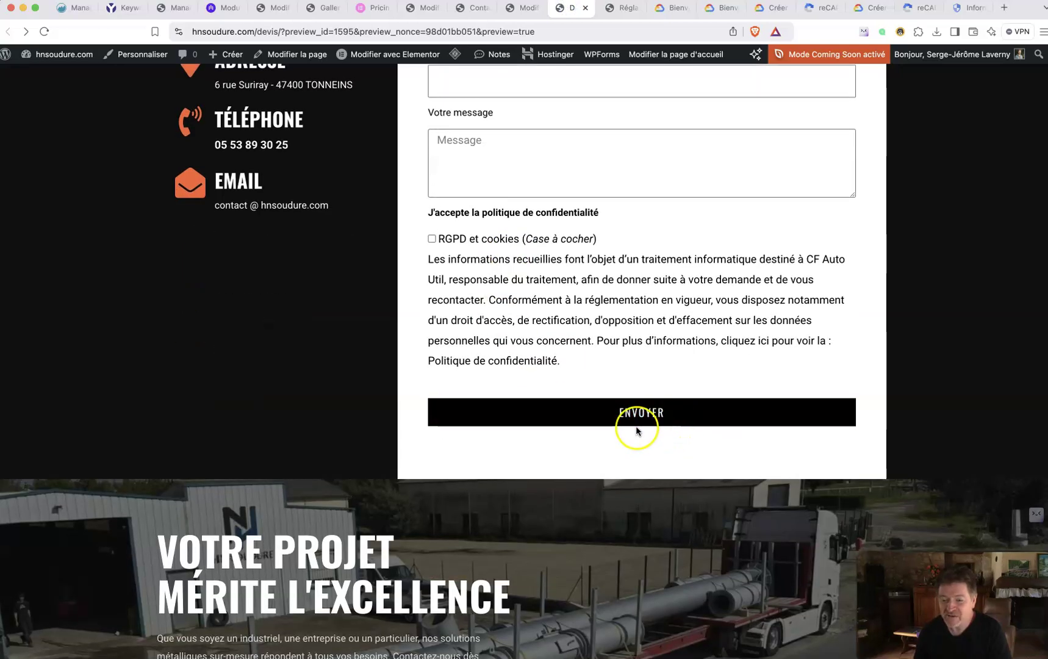
scroll(636, 426, "down", 2)
left_click(505, 492)
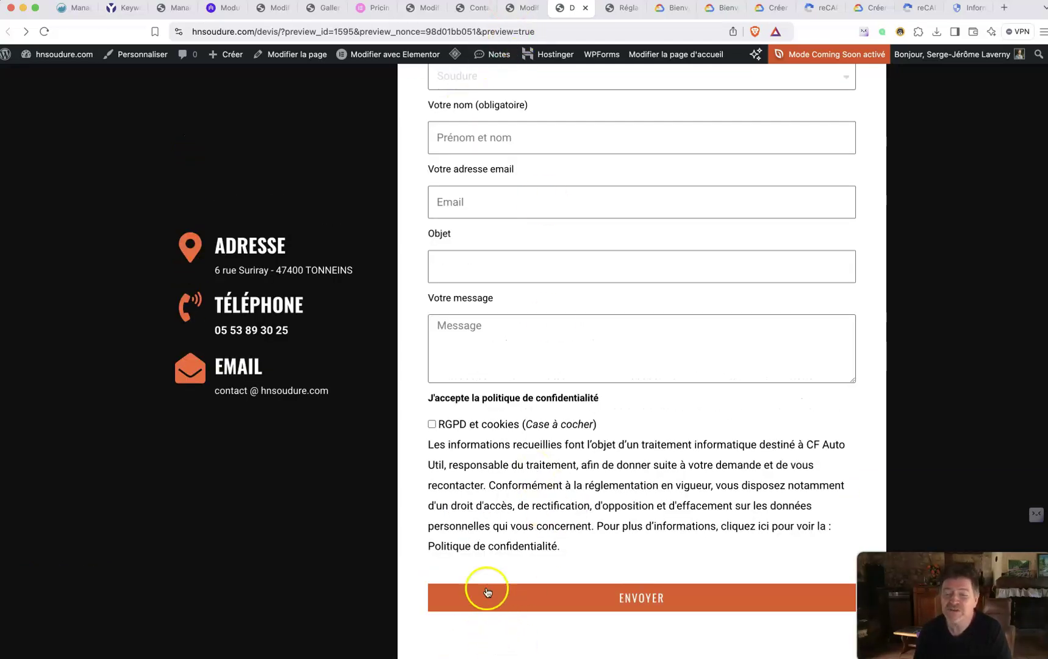
scroll(485, 535, "down", 3)
scroll(486, 532, "up", 3)
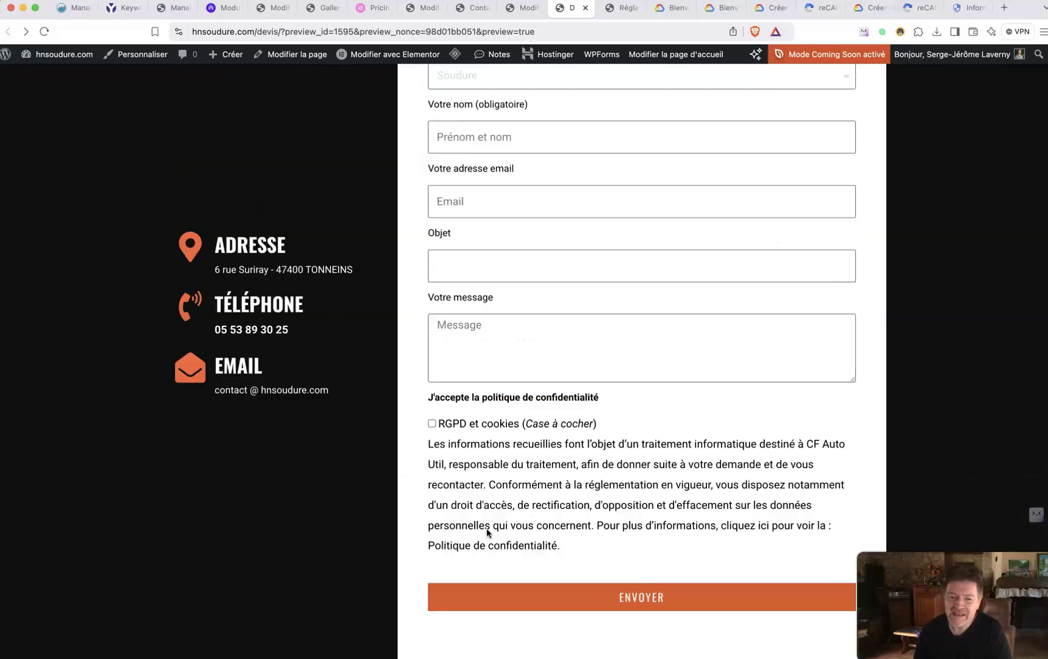
scroll(486, 532, "down", 1)
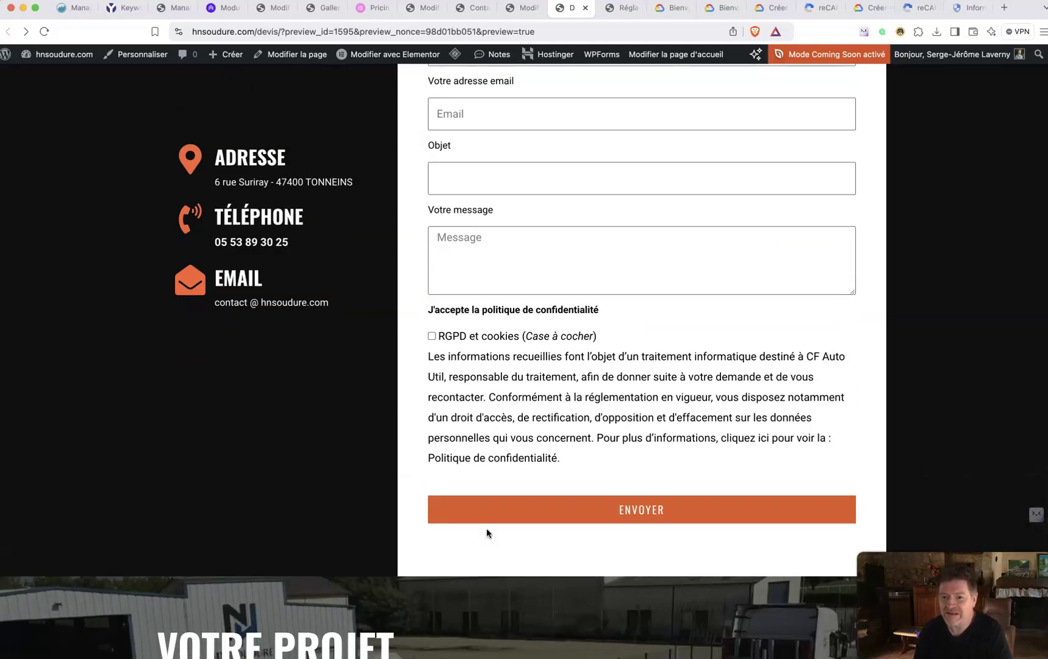
scroll(487, 533, "down", 4)
scroll(486, 533, "up", 8)
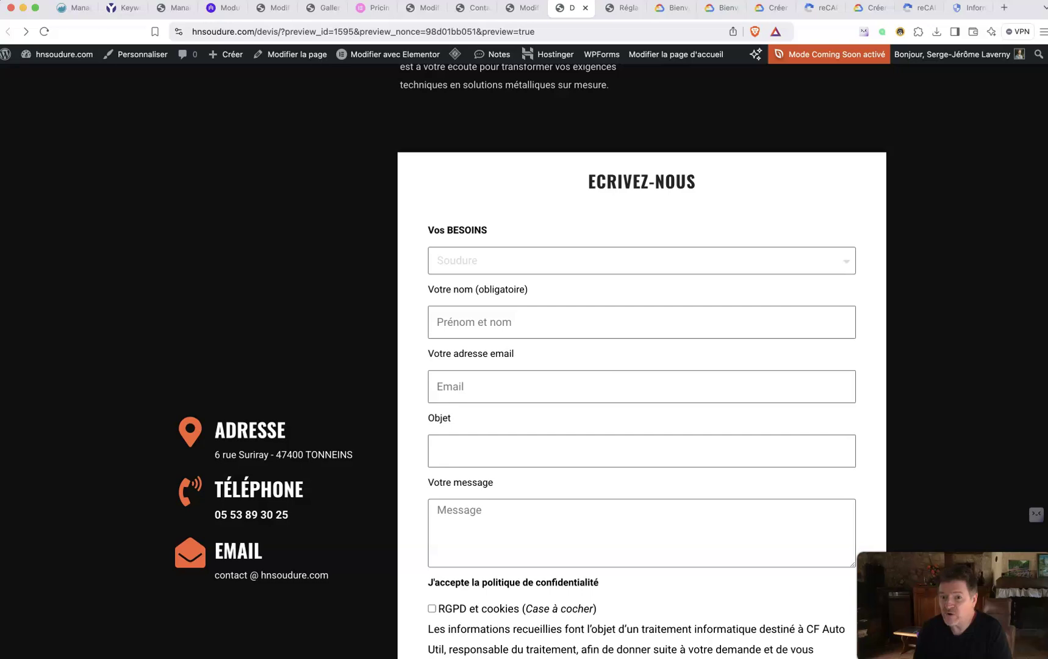
Step: Open the Elementor integration settings and review the site key and secret key fields for reCAPTCHA and reCAPTCHA V3
left_click(520, 10)
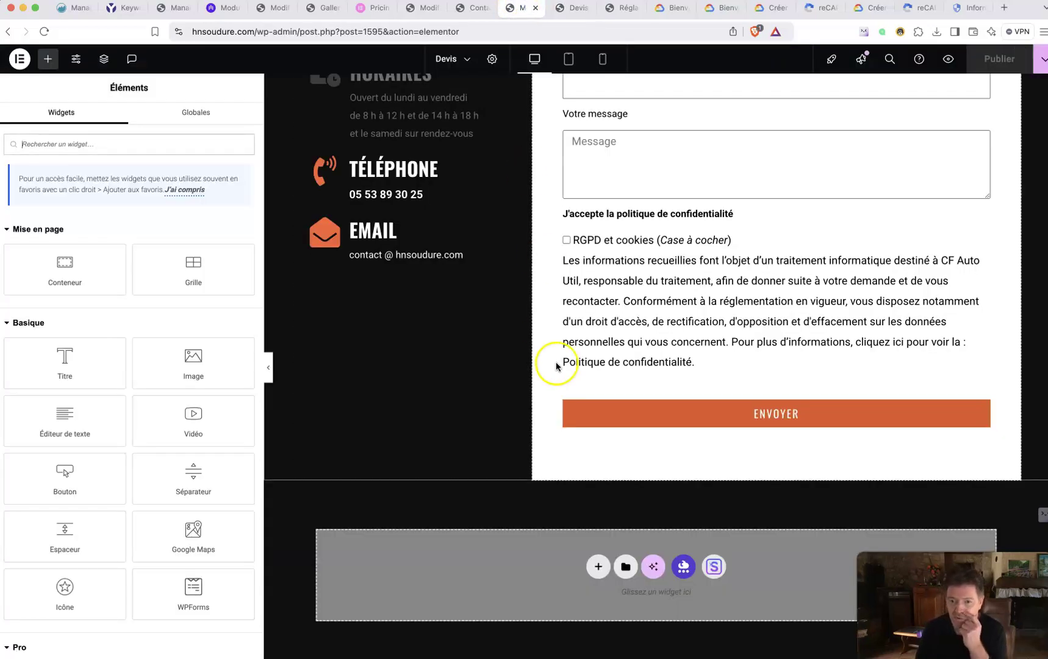
scroll(555, 362, "up", 1)
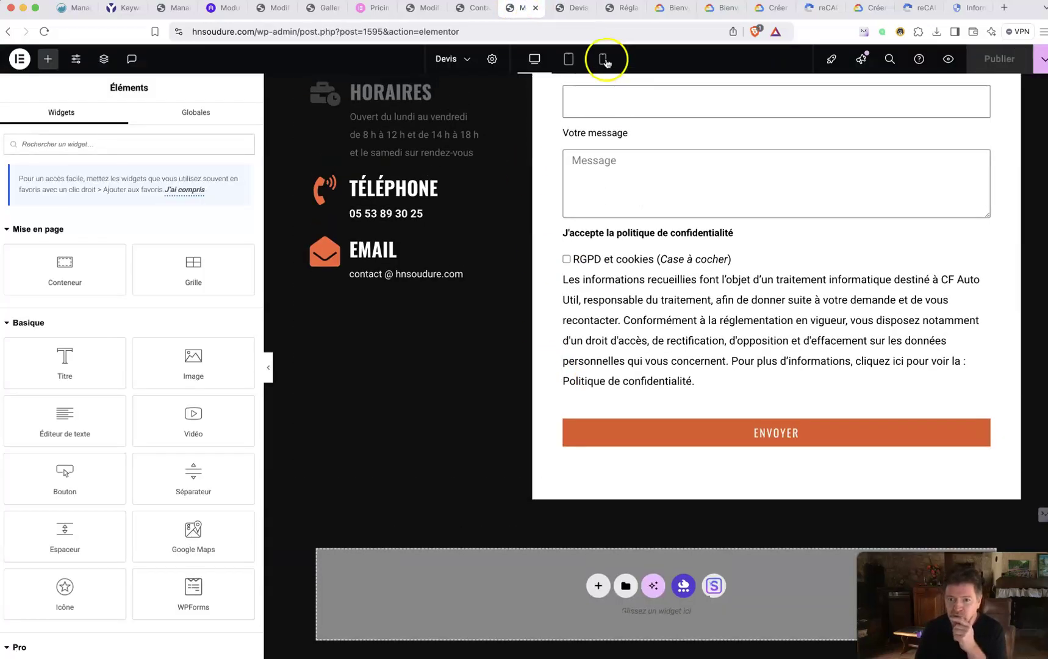
left_click(613, 10)
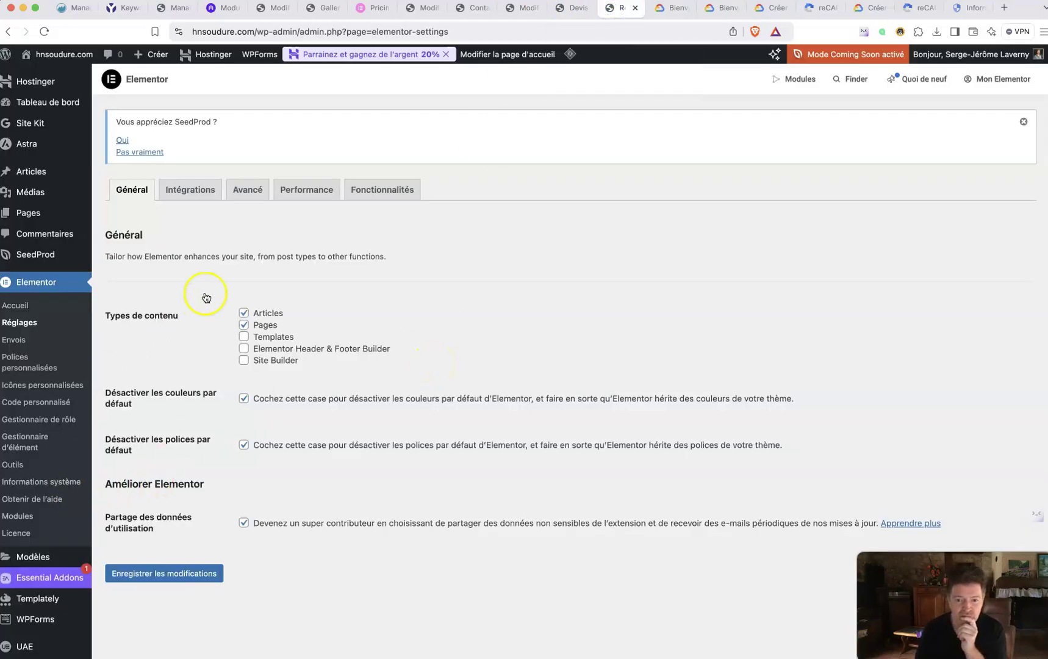
scroll(76, 51, "down", 3)
scroll(299, 213, "up", 3)
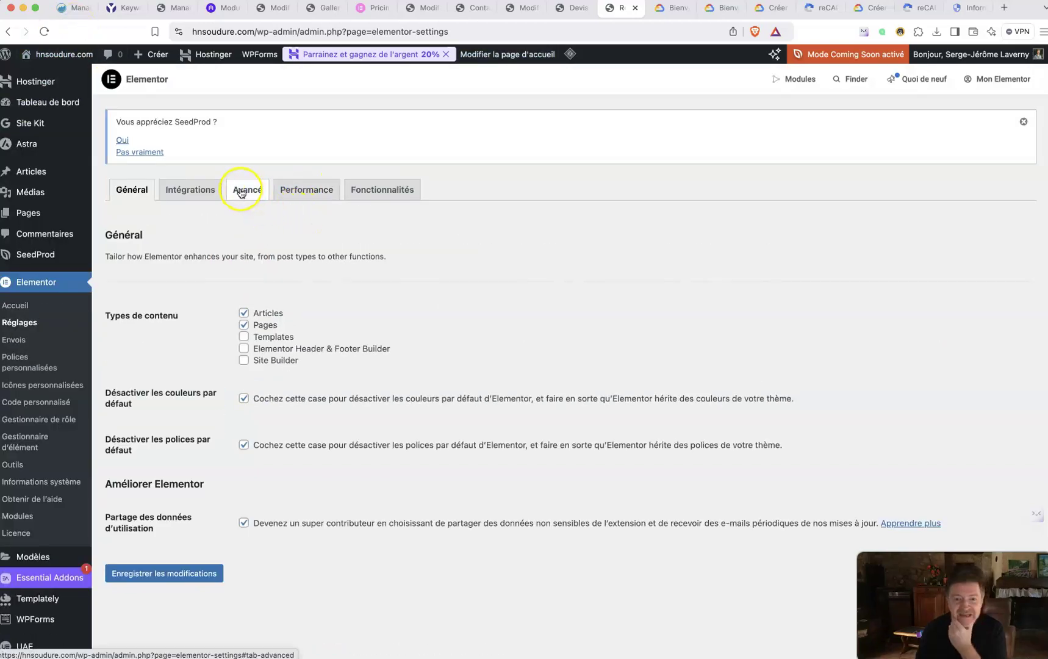
left_click(187, 193)
scroll(433, 486, "down", 1)
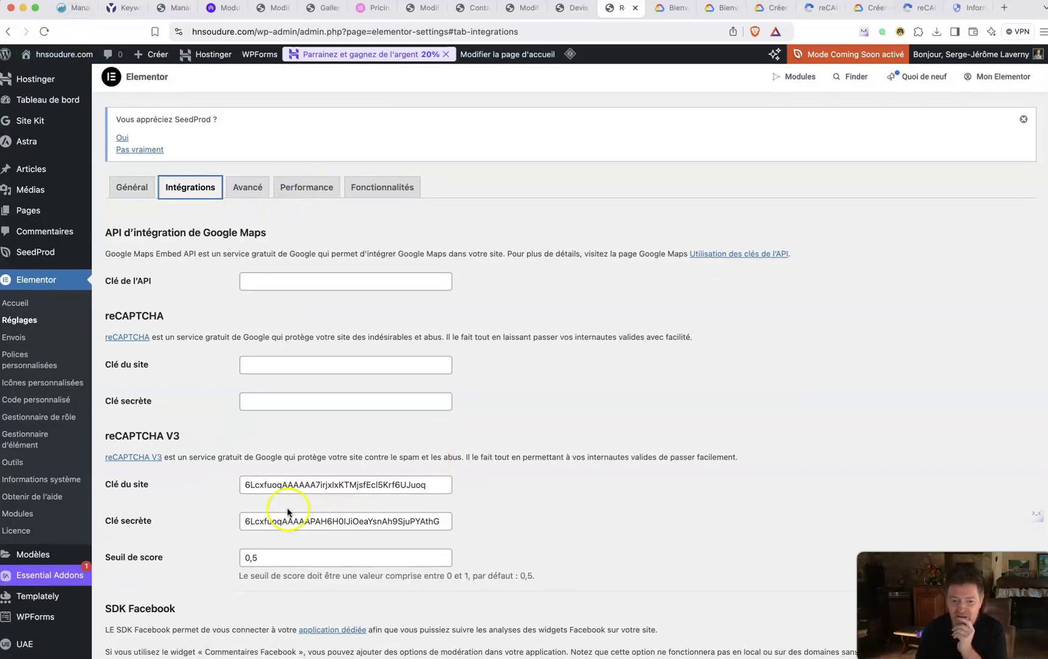
left_click(261, 361)
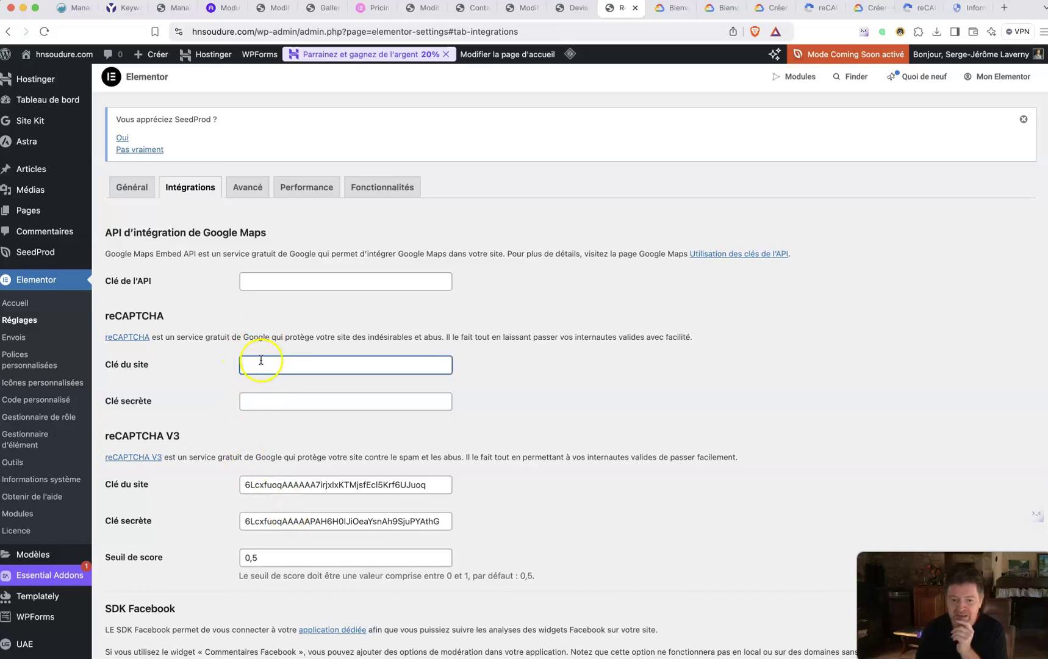
left_click(264, 399)
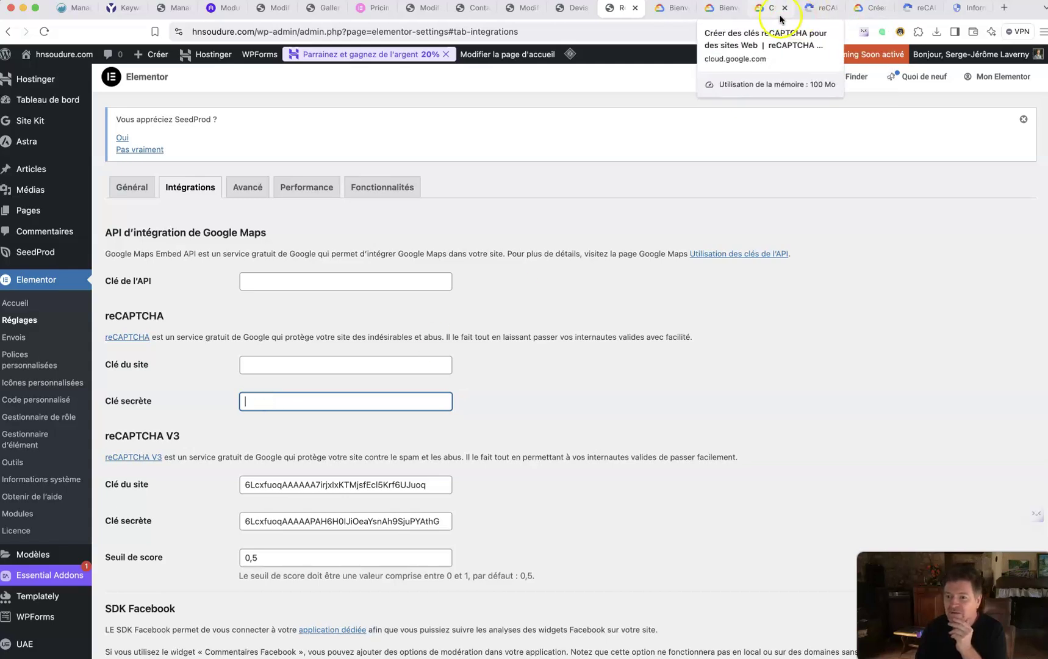
Step: Search the Google Cloud console for "recaptchat", open the guide on creating website keys and follow it to the reCAPTCHA site registration form
left_click(667, 18)
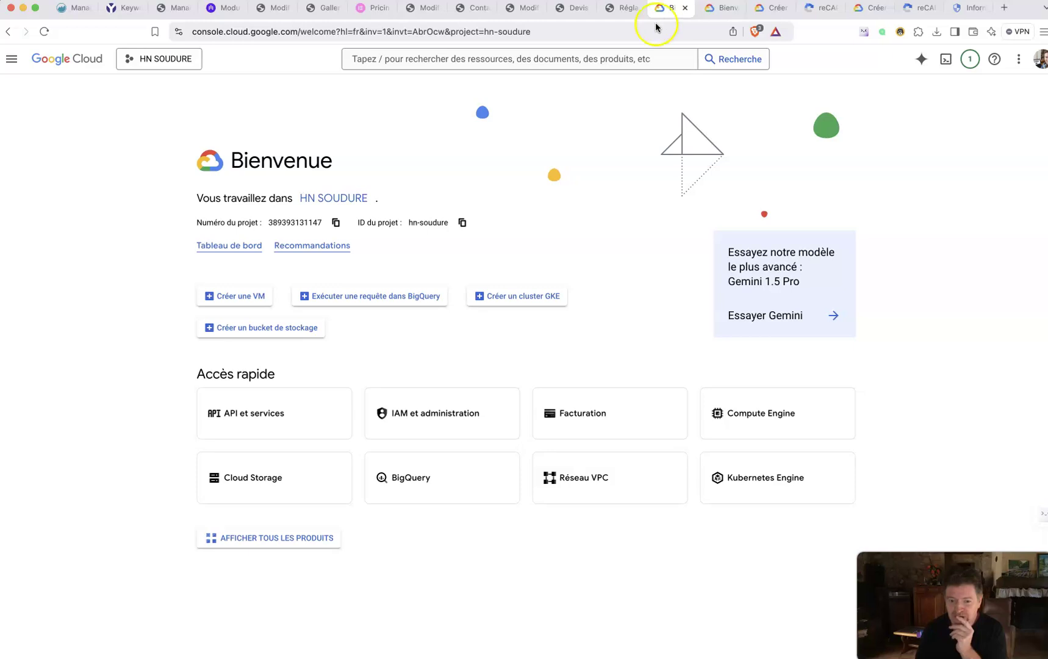
left_click(470, 57)
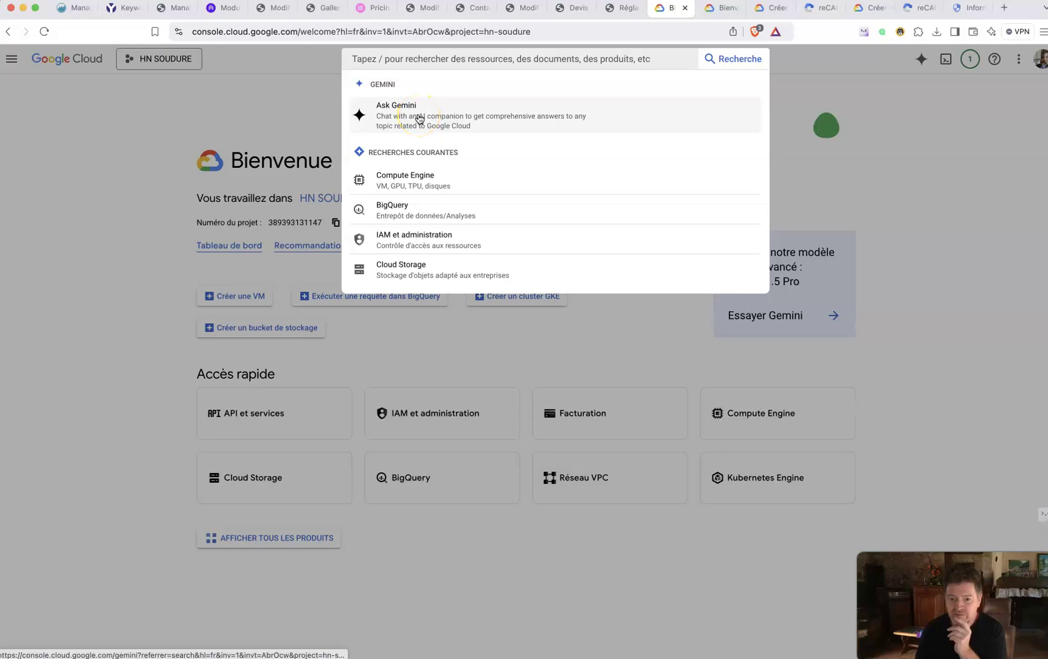
type("reca")
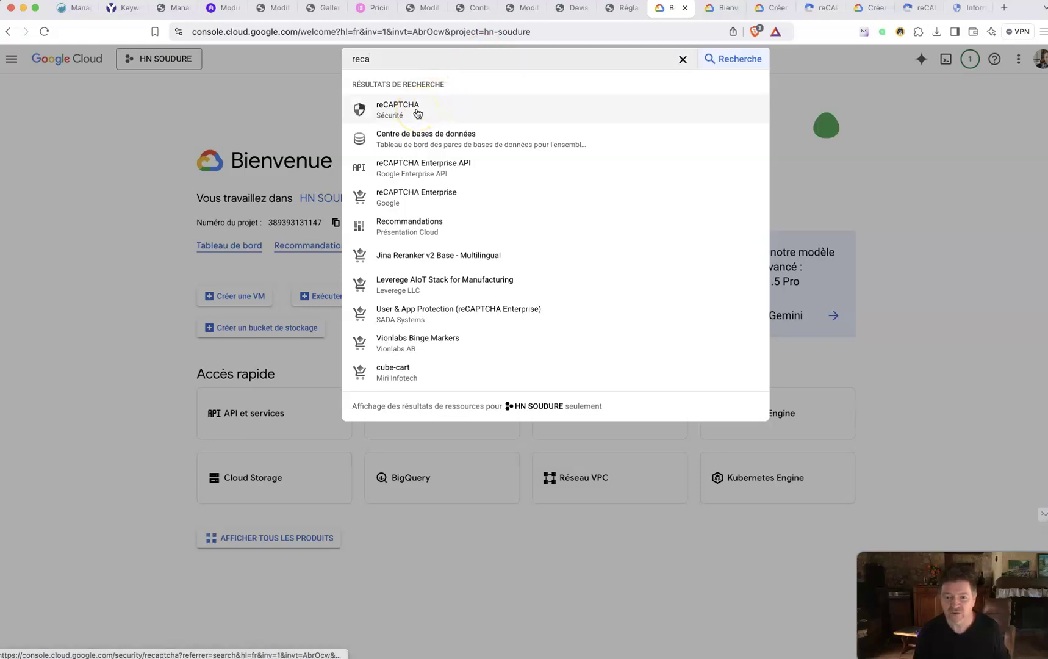
type("ptchat")
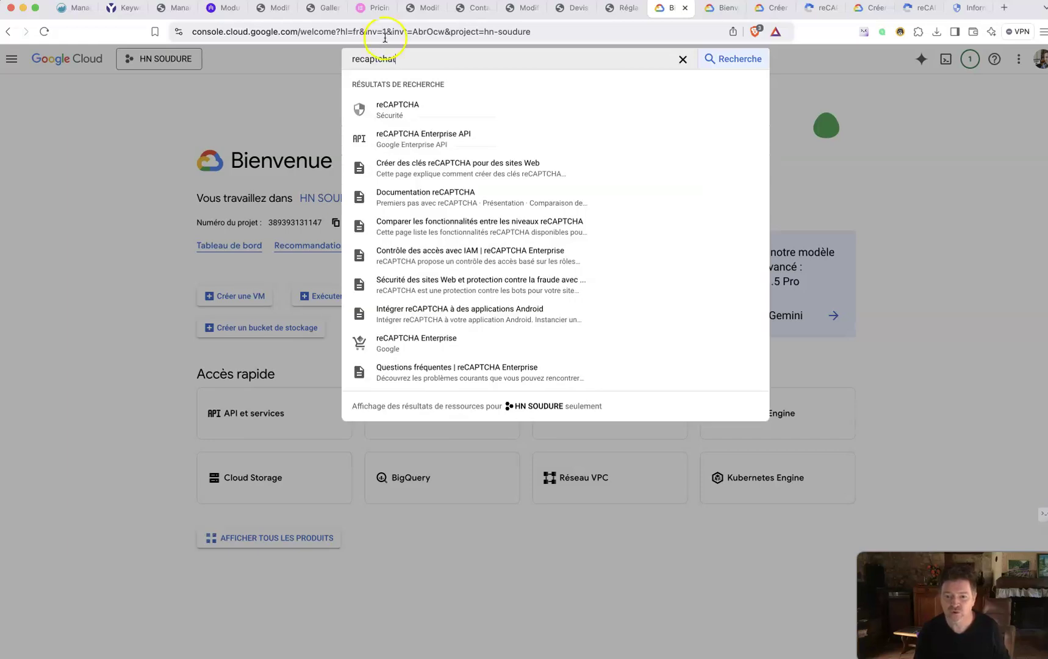
left_click(458, 170)
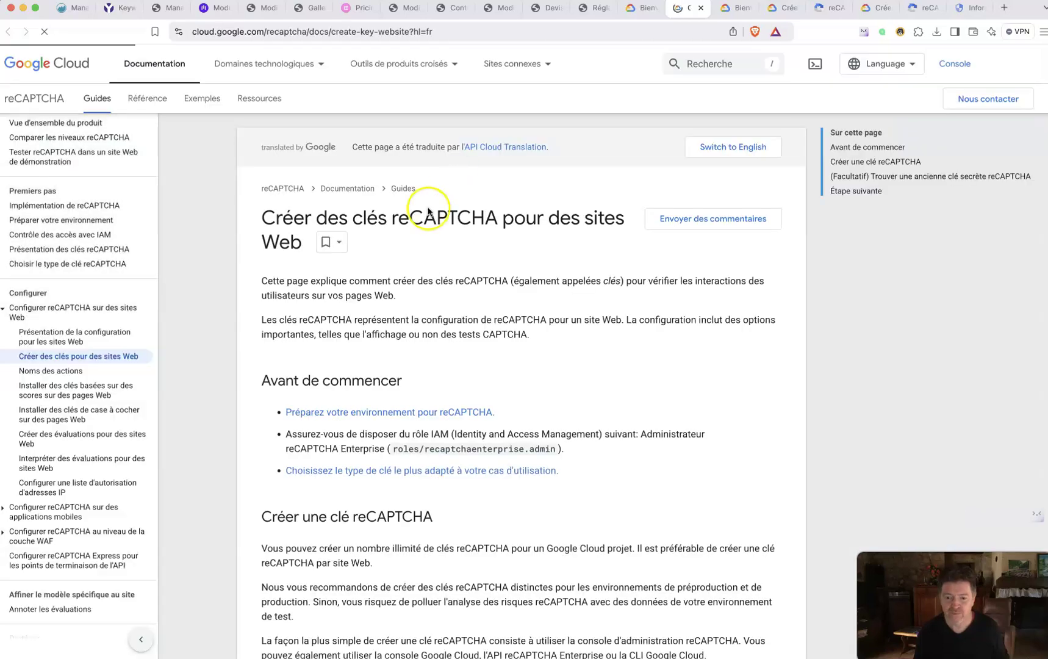
scroll(376, 407, "down", 8)
scroll(376, 407, "down", 2)
left_click(366, 177)
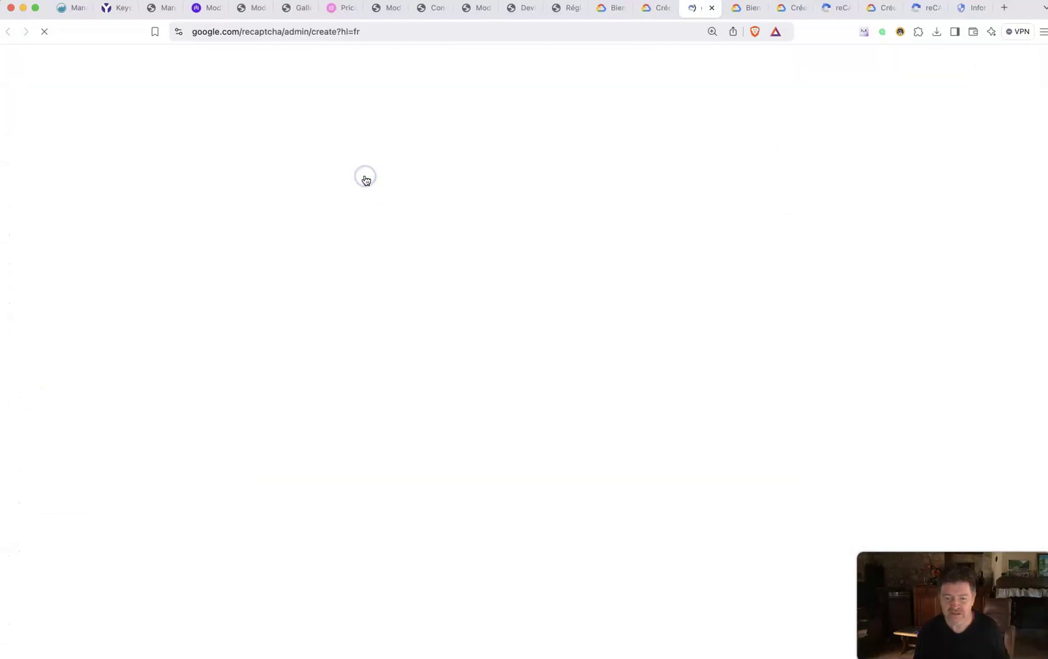
Step: Label the new reCAPTCHA site "HN SOUDURE v1" and name its Google Cloud project "HN SOUDURE v1"
left_click(185, 348)
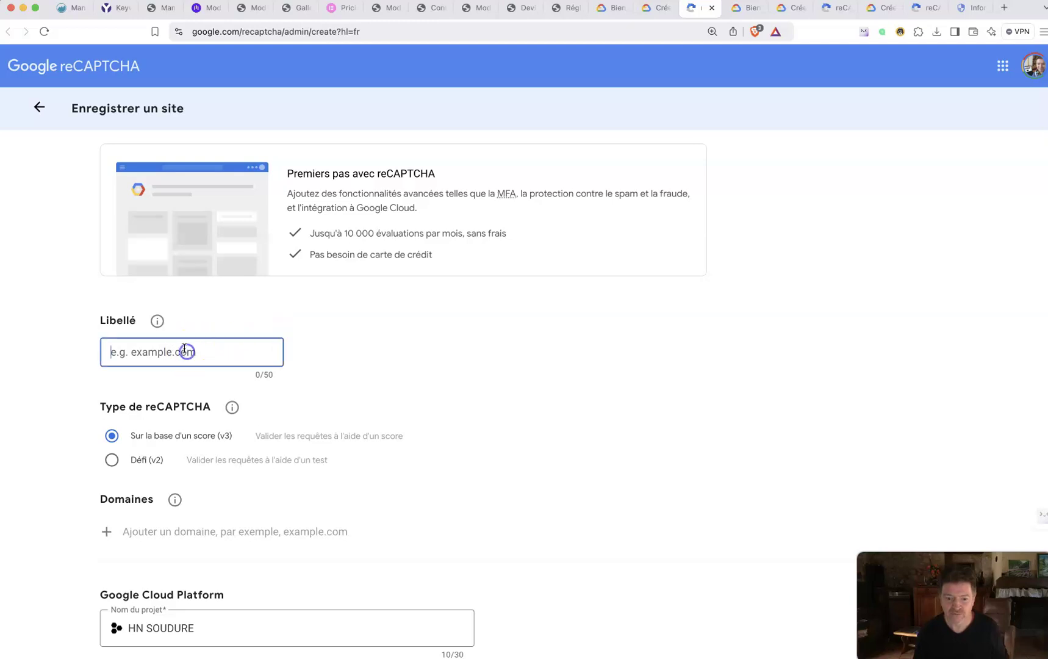
type("HN SOUDURE v1")
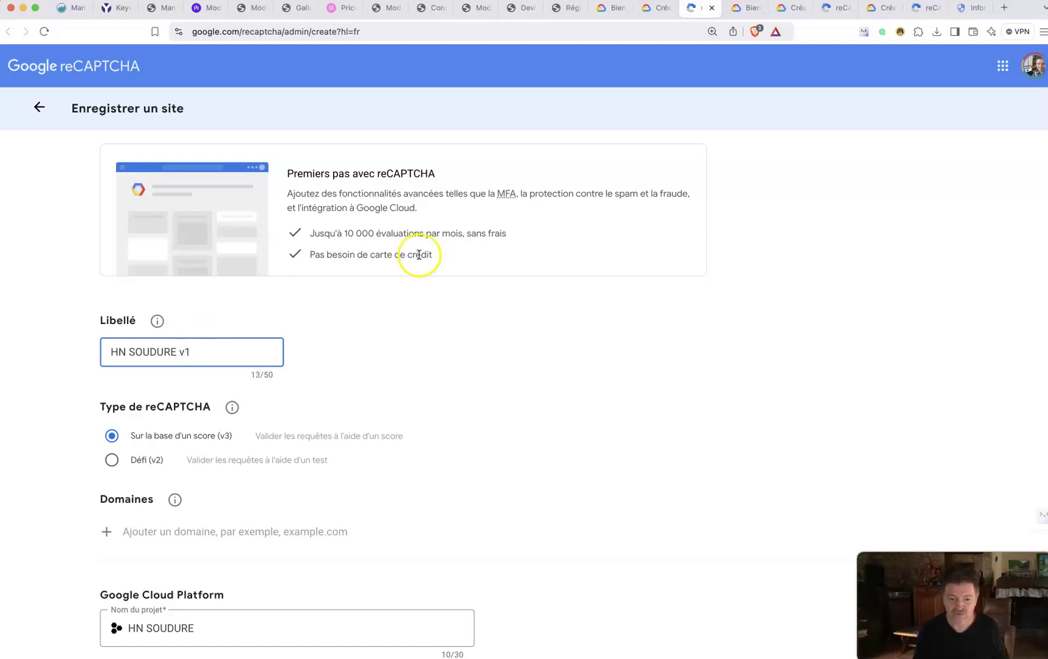
scroll(460, 318, "down", 2)
left_click(226, 574)
type("v1")
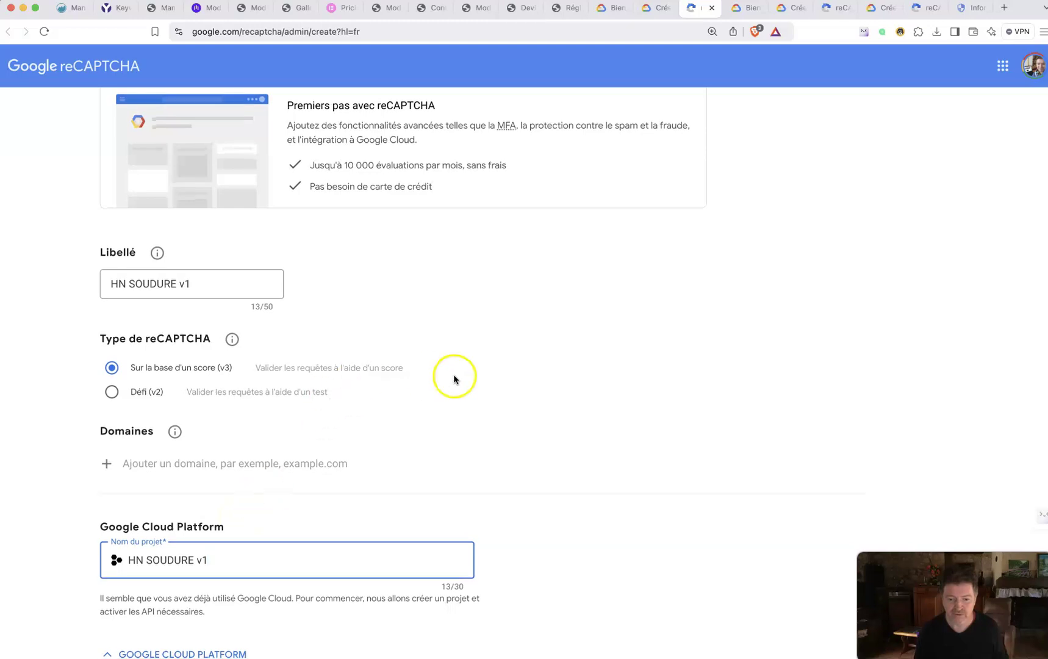
Step: Copy the domain from the Devis page preview's address and enter hnsoudure.com as the domain in the reCAPTCHA registration form
scroll(397, 375, "down", 1)
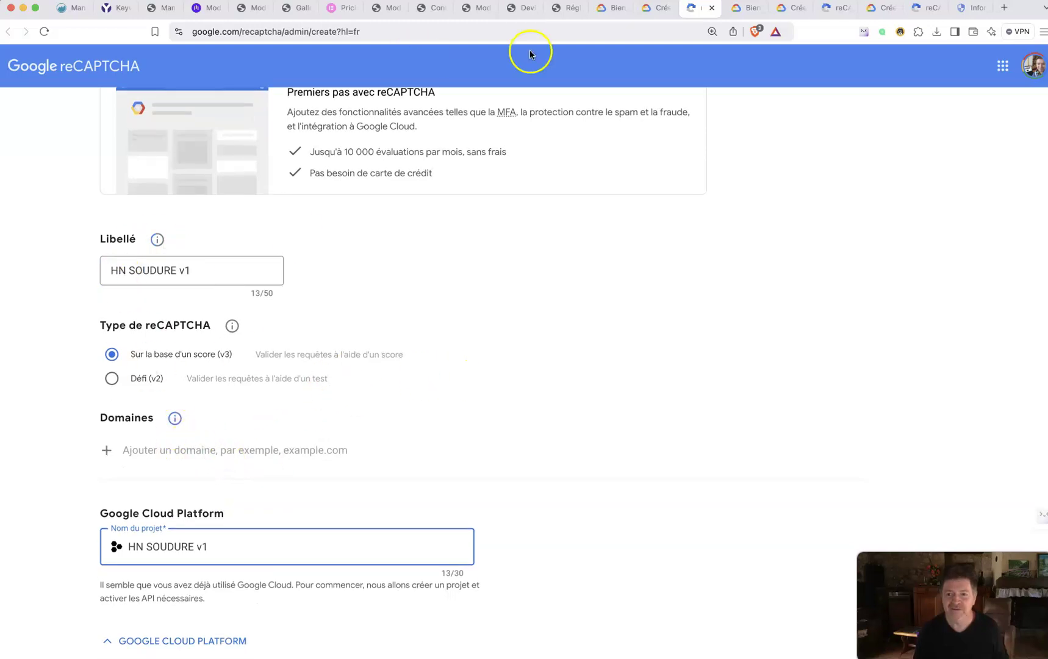
left_click(522, 8)
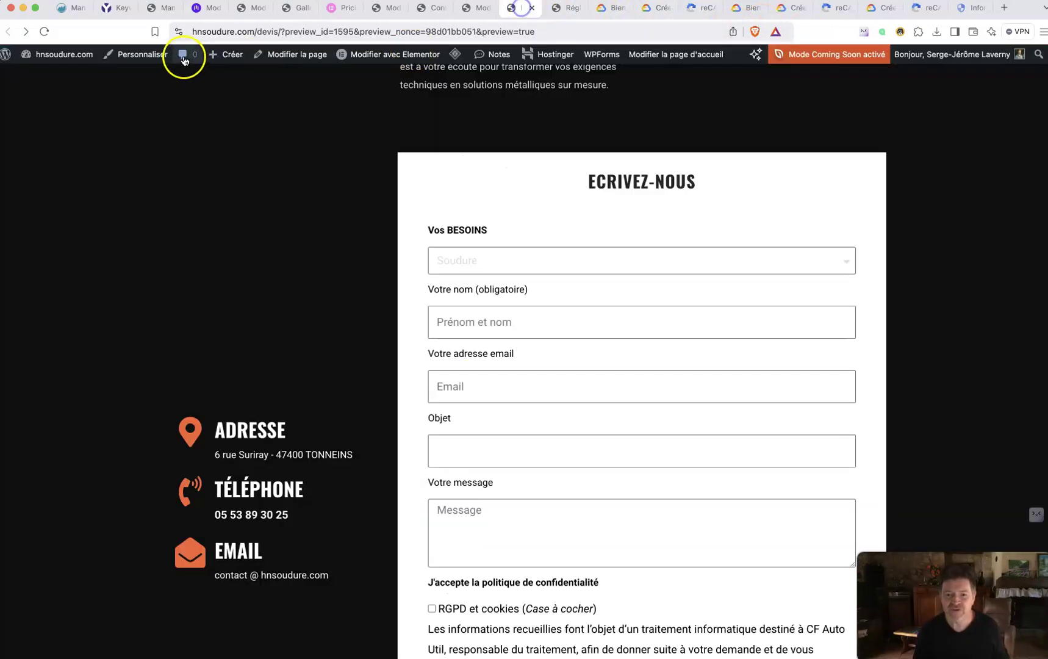
left_click(255, 31)
left_click_drag(282, 30, 232, 26)
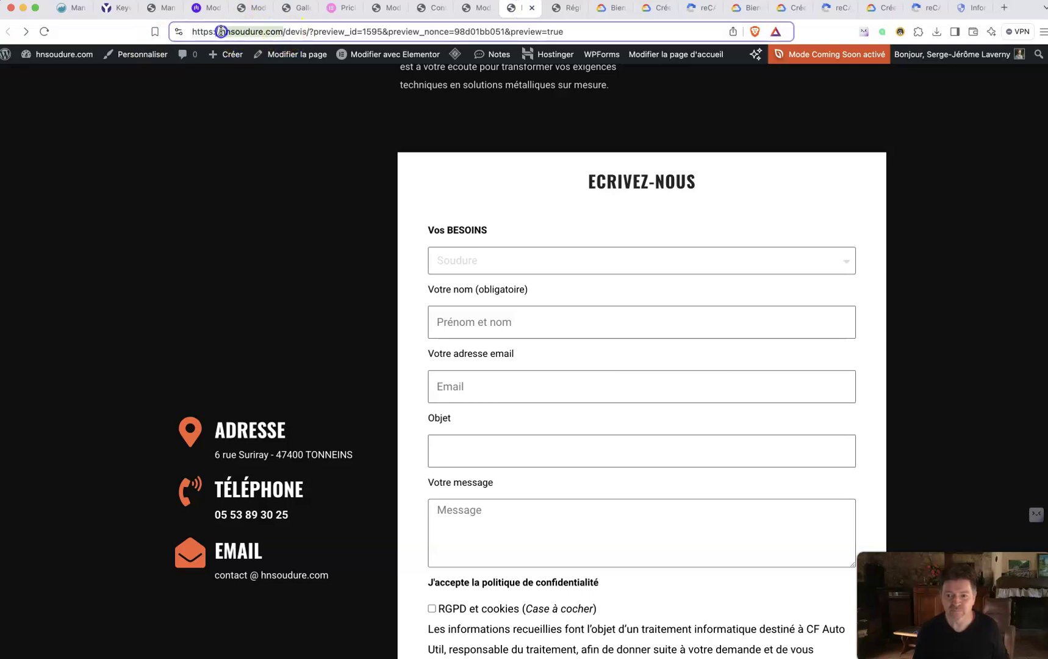
left_click(610, 8)
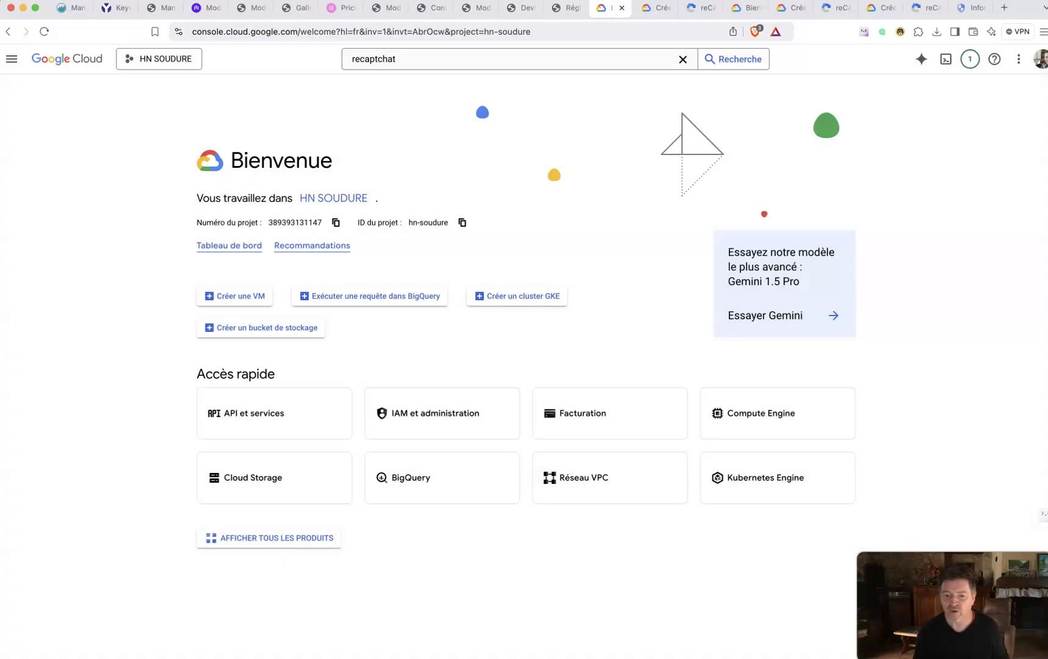
left_click(651, 8)
left_click(693, 8)
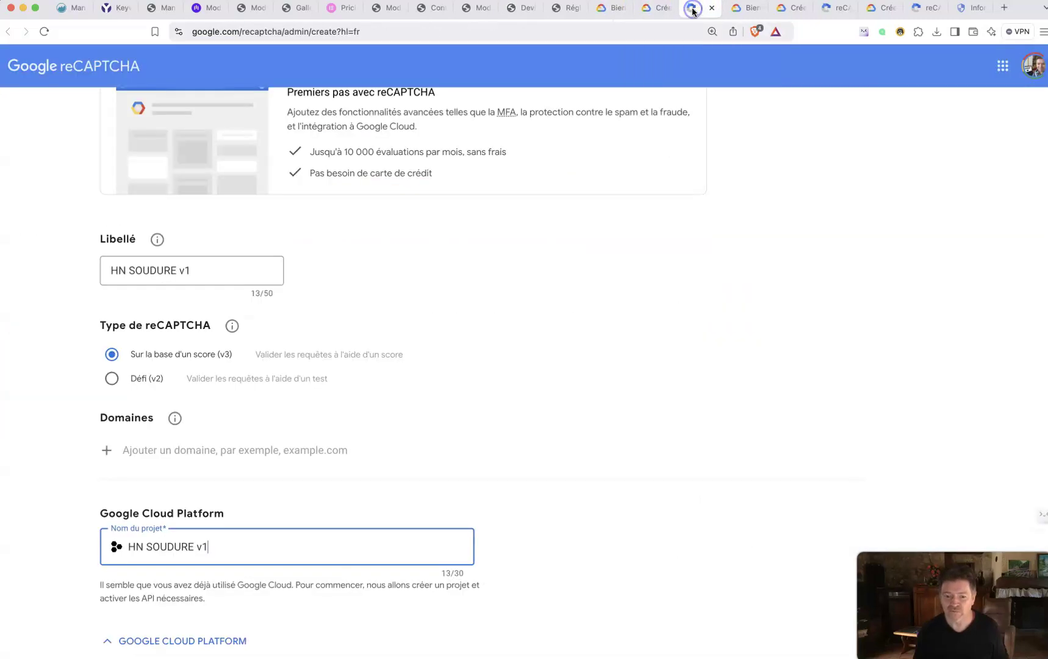
scroll(557, 293, "down", 3)
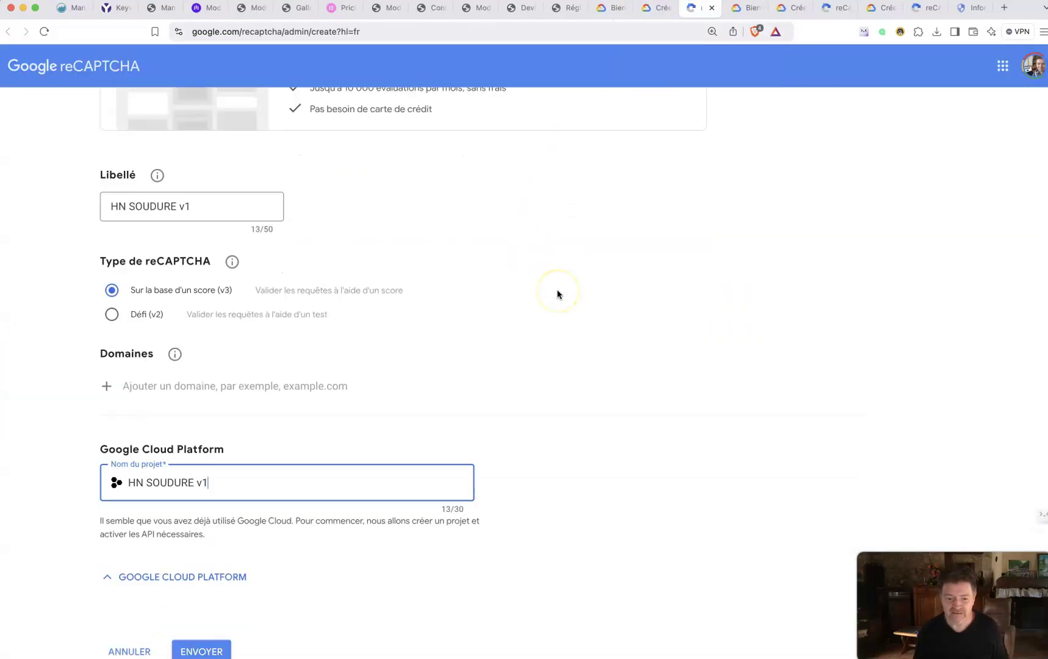
left_click(148, 335)
type("hnsoudure.com")
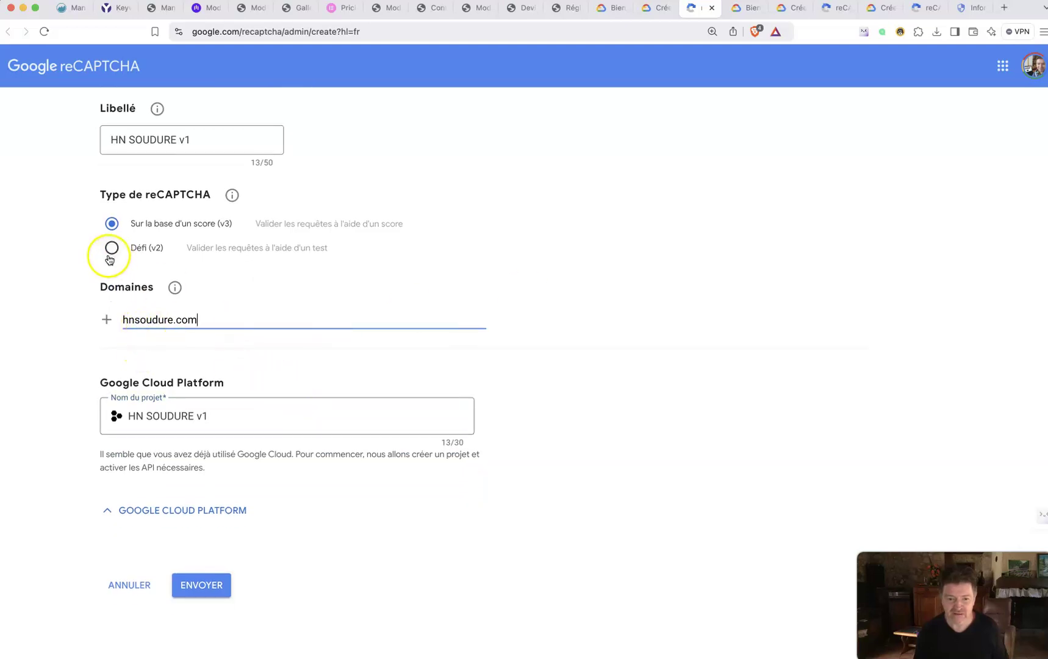
Step: Choose the Défi (v2) type with the "Je ne suis pas un robot" checkbox and submit the site registration
scroll(200, 290, "up", 1)
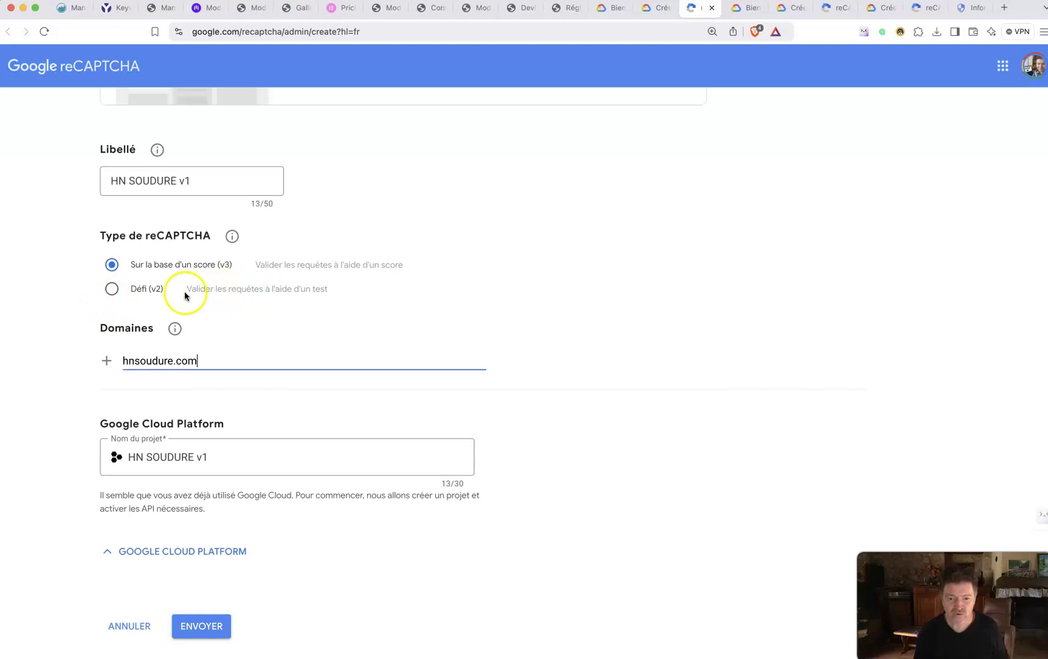
left_click(113, 290)
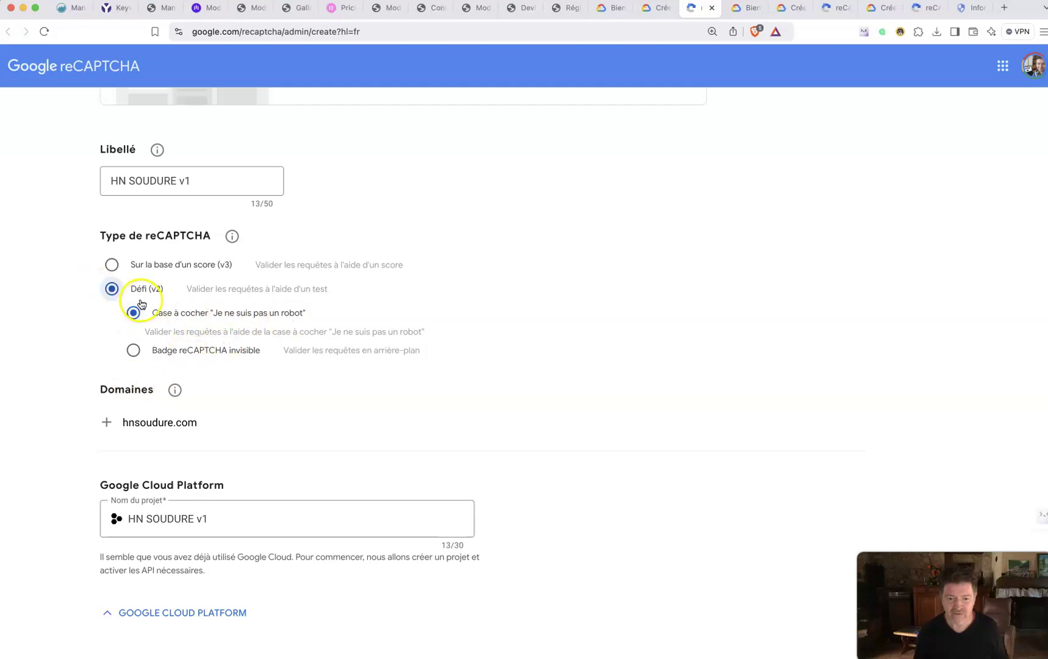
scroll(557, 403, "down", 2)
left_click(189, 603)
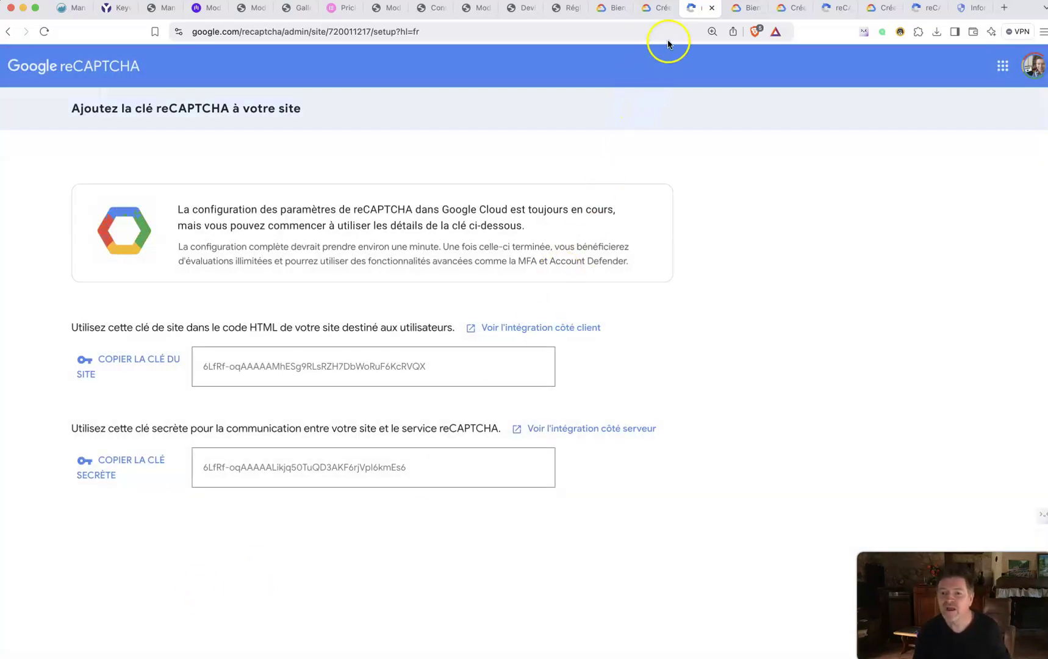
Step: Copy the new reCAPTCHA site key into the reCAPTCHA "Clé du site" field of the Elementor integration settings
left_click_drag(693, 7, 612, 9)
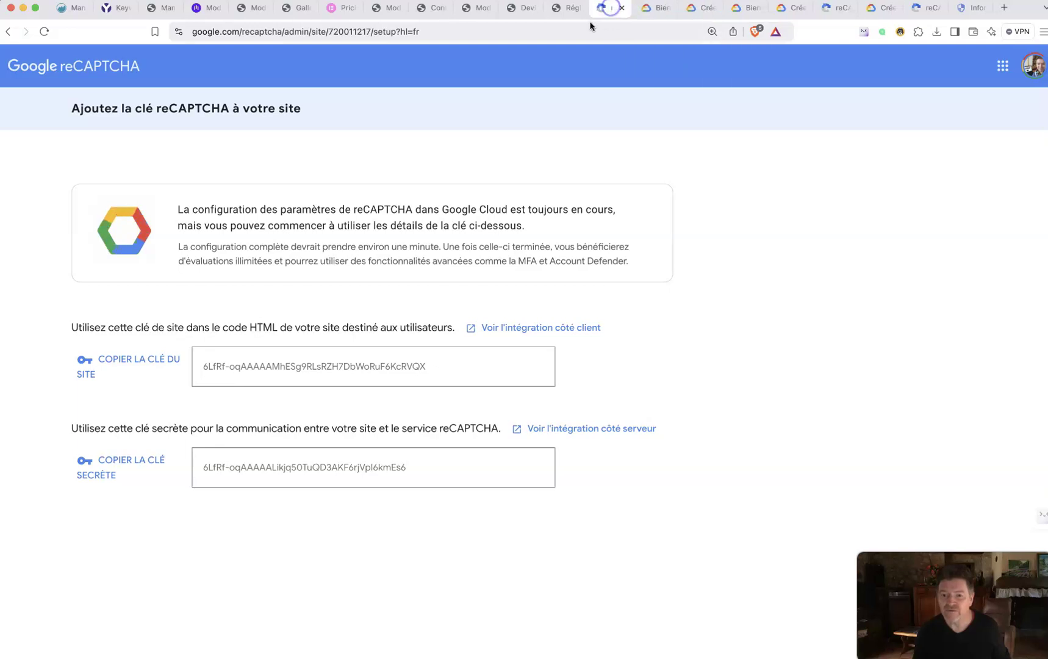
left_click(119, 364)
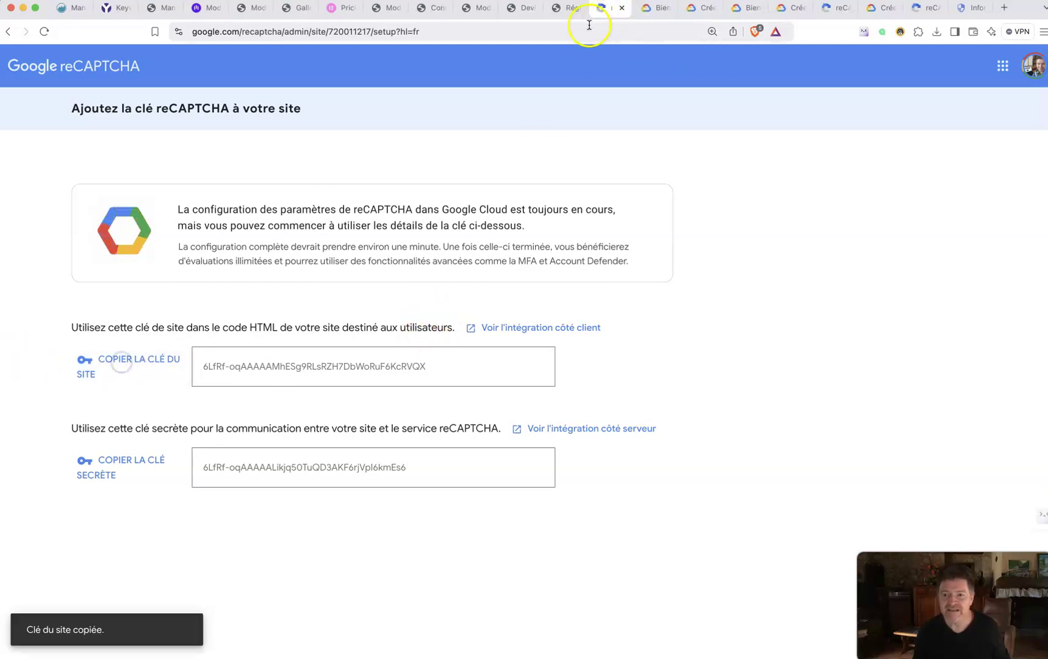
left_click(560, 8)
left_click(266, 364)
key("super+v")
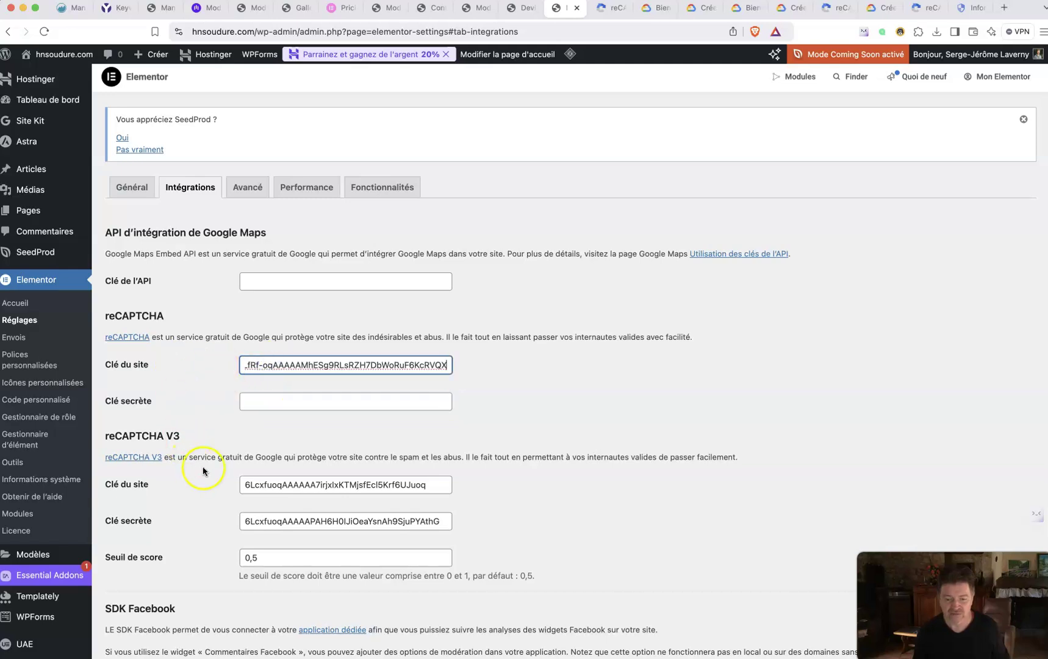
Step: Copy the new reCAPTCHA secret key into the reCAPTCHA "Clé secrète" field in Elementor and save the settings
left_click(610, 14)
left_click(131, 460)
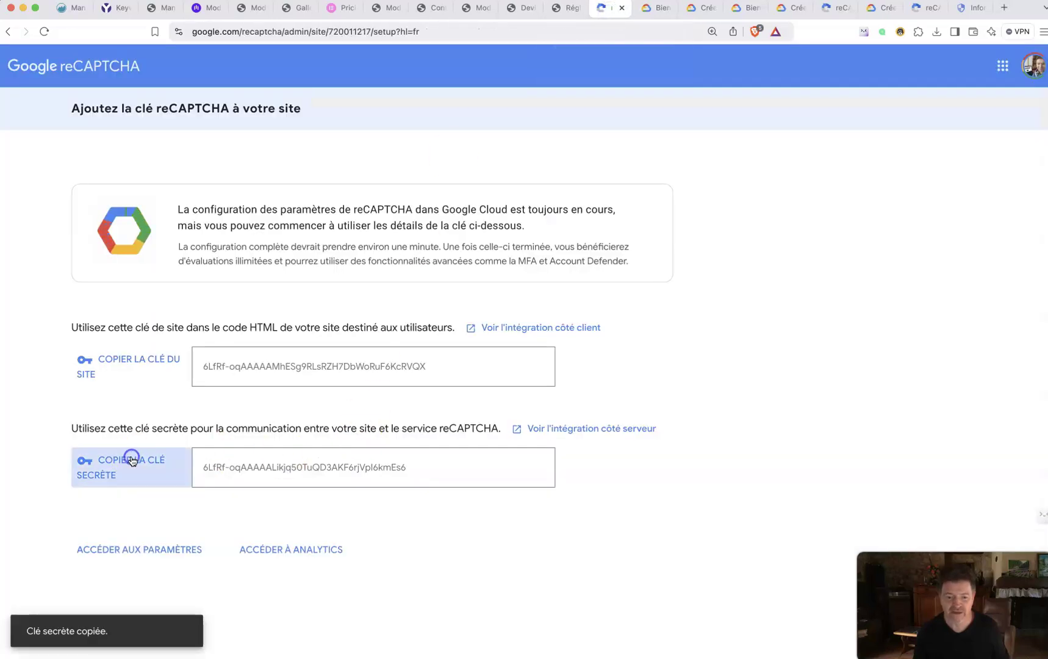
left_click(565, 13)
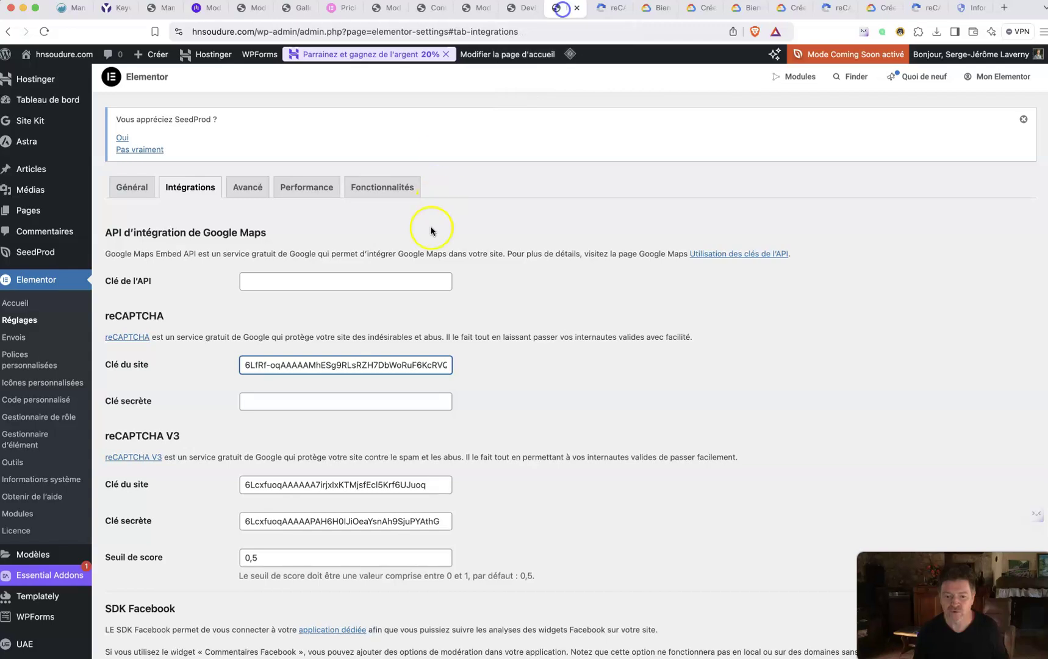
left_click(296, 402)
key("super+v")
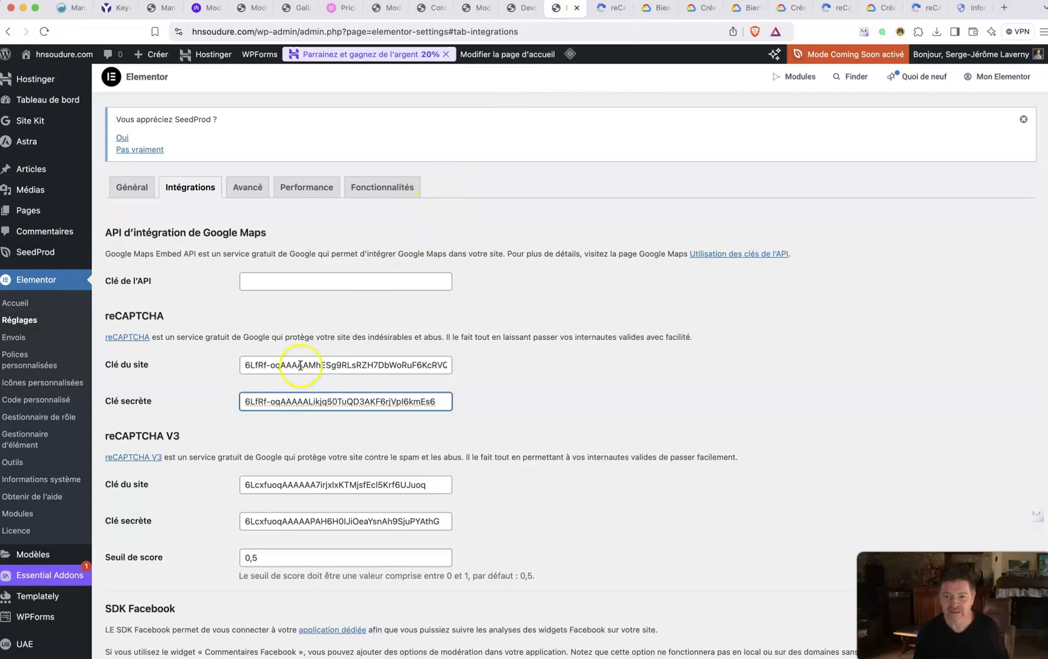
scroll(274, 635, "down", 20)
left_click(199, 610)
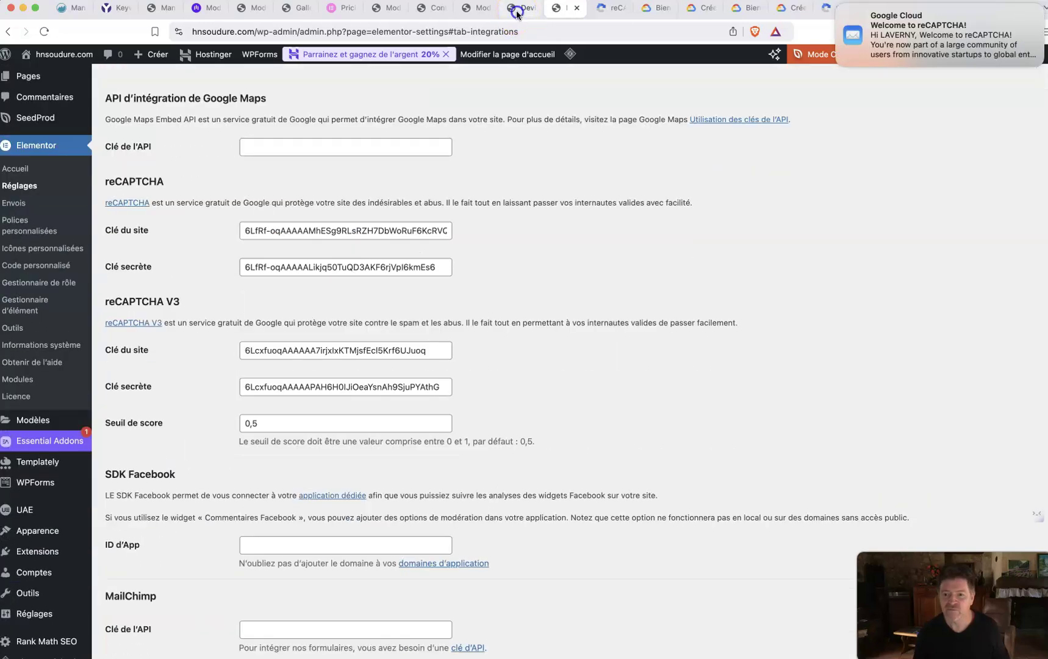
Step: Change the type of form field Élément N° 7 from reCAPTCHA V3 to reCAPTCHA in the Devis page editor and publish the page
left_click(516, 12)
left_click(475, 8)
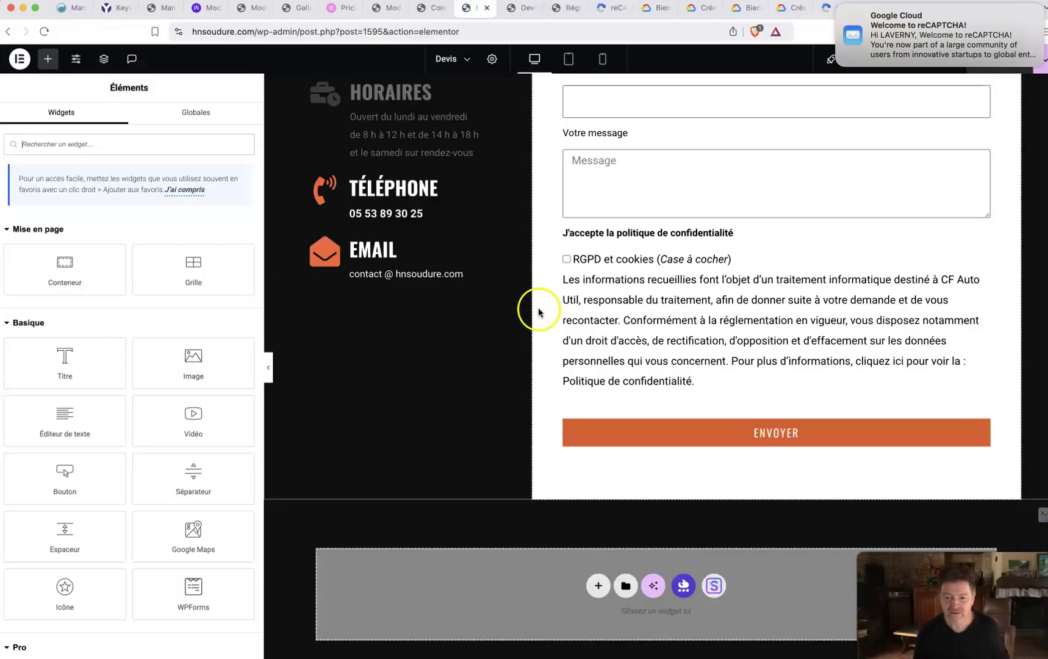
scroll(538, 312, "up", 7)
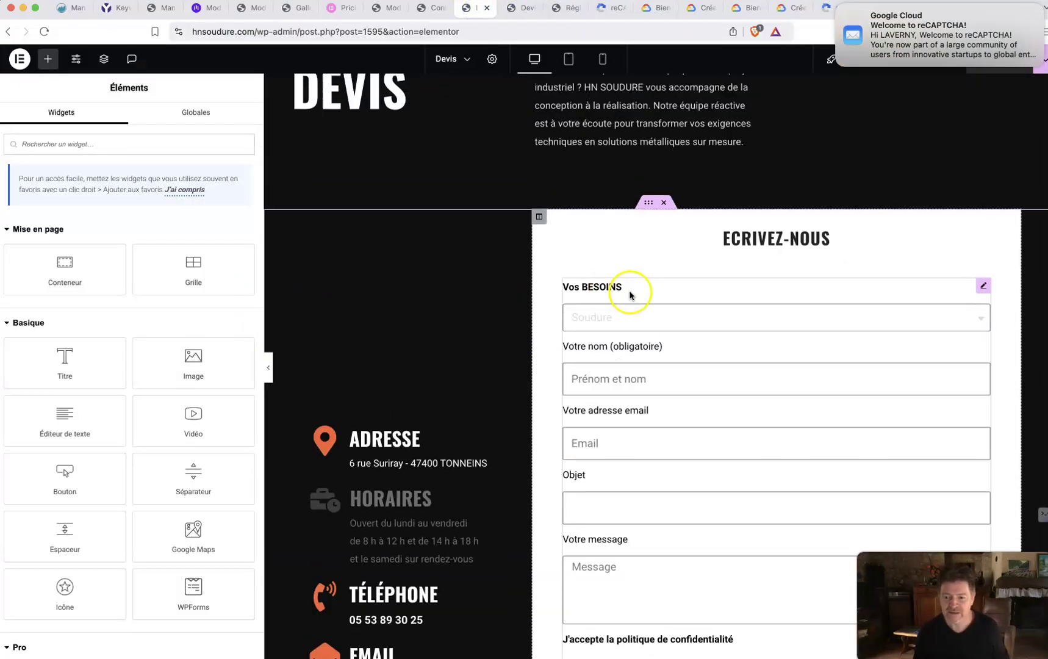
left_click(981, 287)
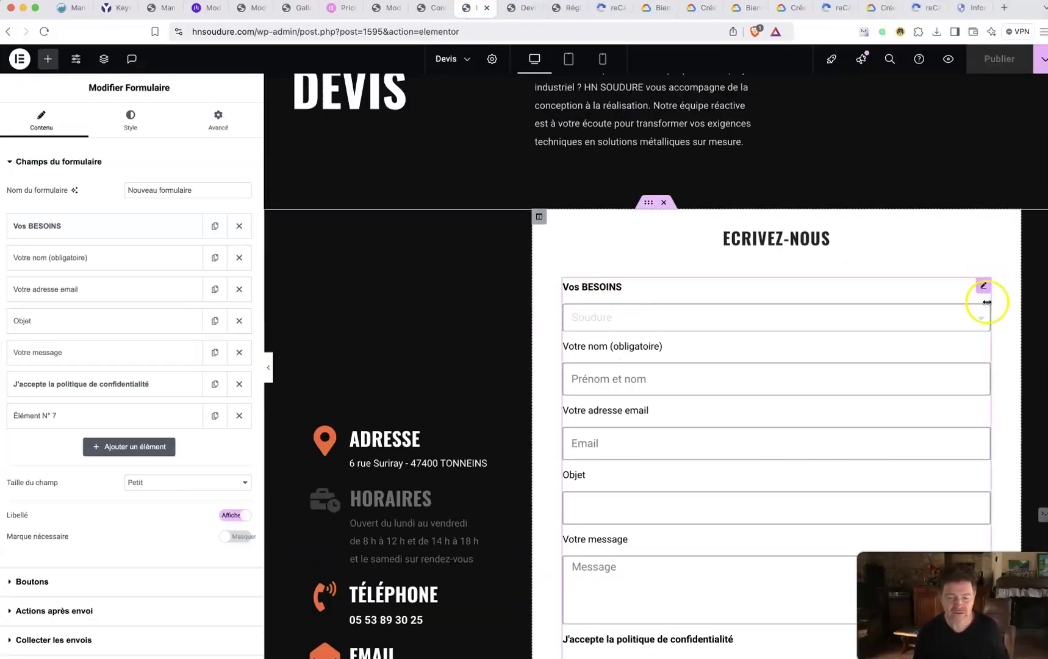
left_click(54, 420)
left_click(163, 468)
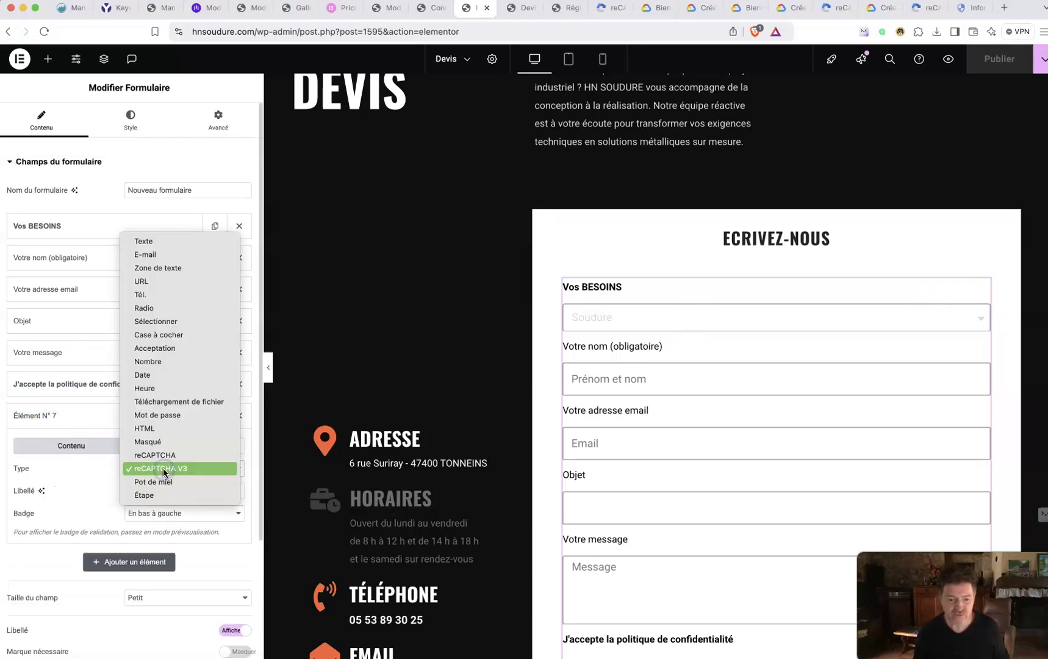
left_click(163, 454)
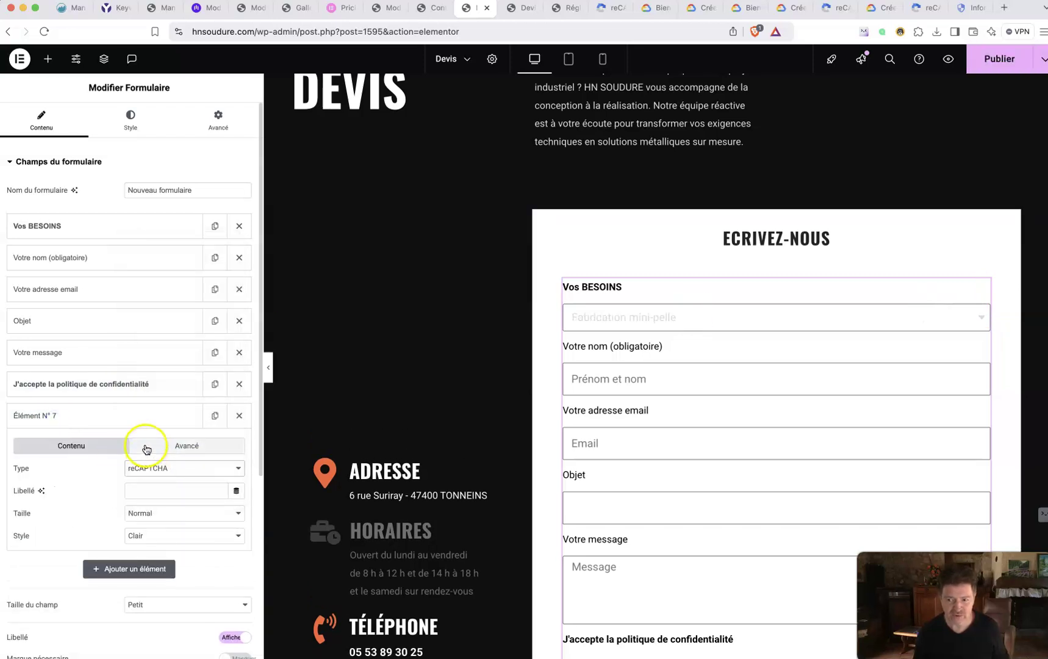
left_click(995, 67)
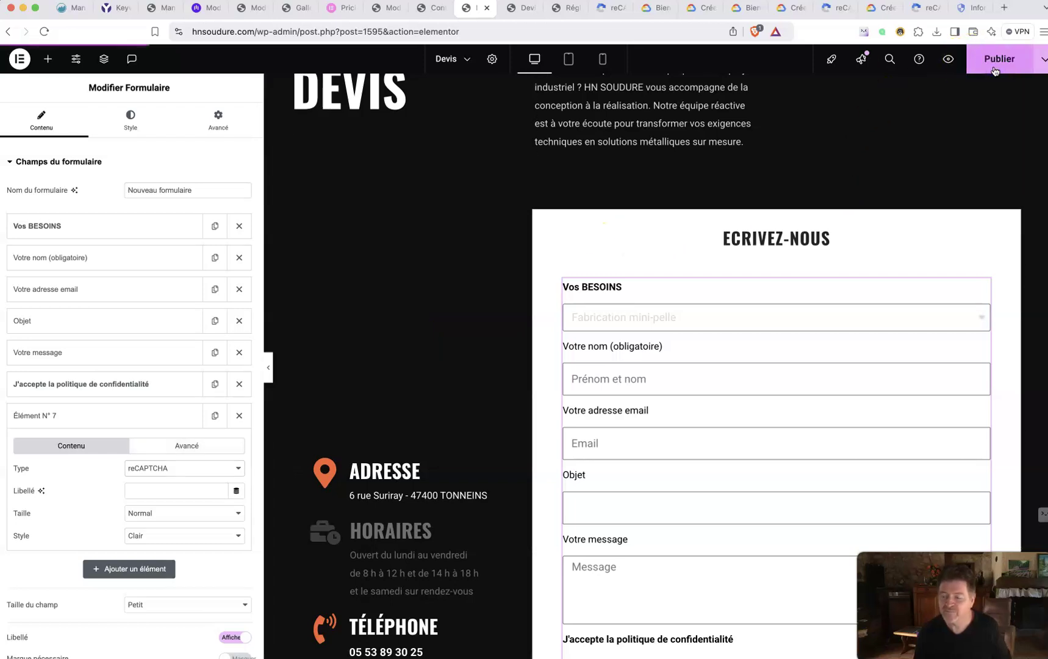
Step: Reload the Devis page editor and check the end of the quote form for the reCAPTCHA checkbox
left_click(36, 34)
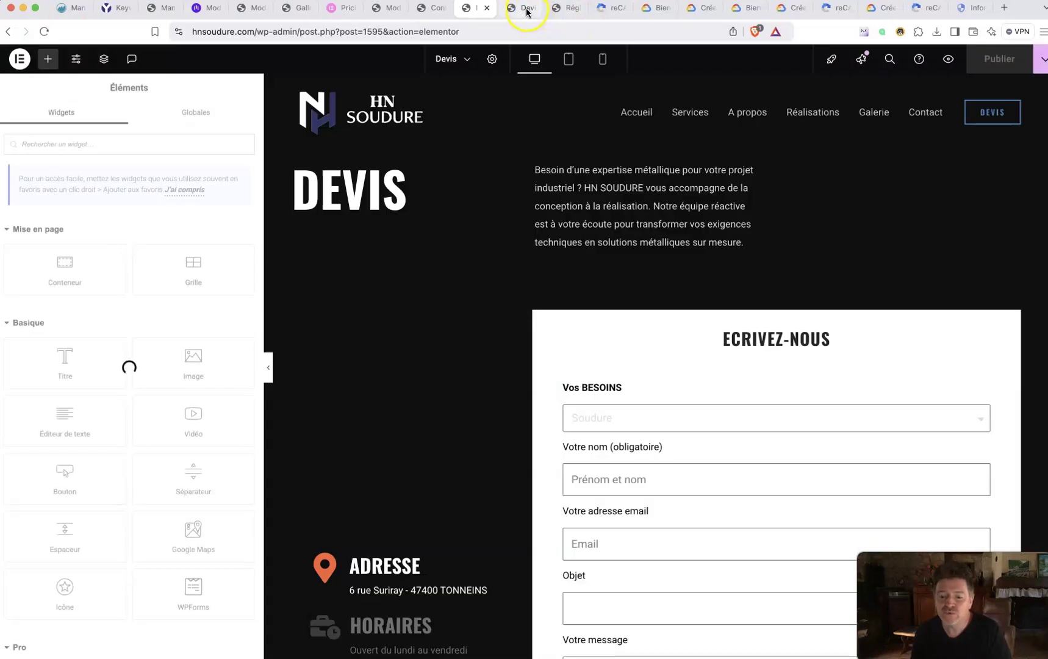
left_click(531, 211)
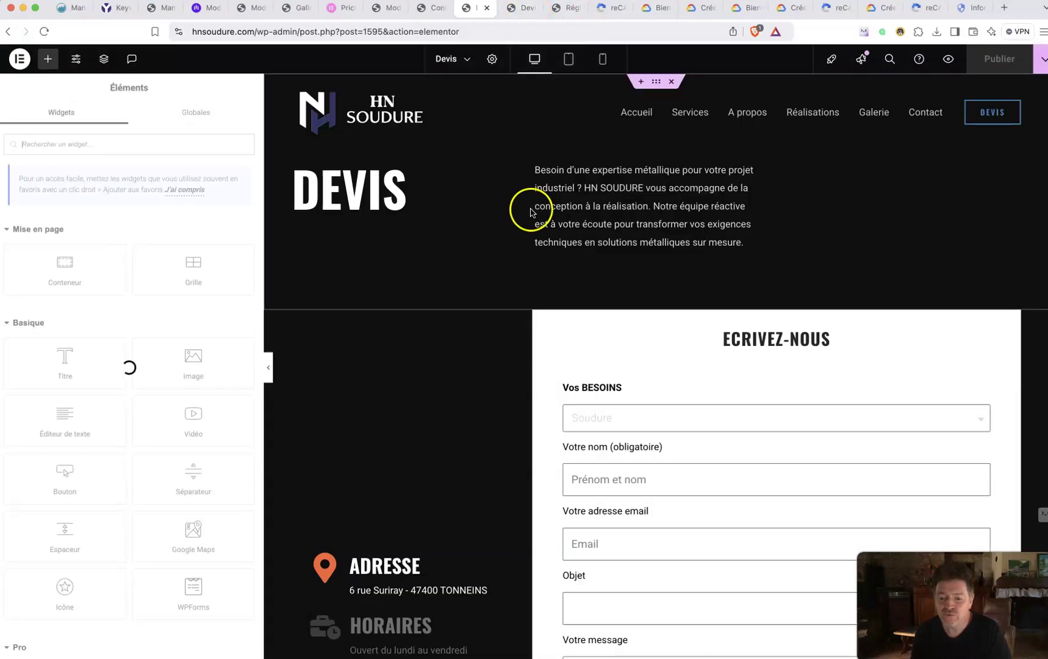
scroll(552, 286, "down", 20)
scroll(552, 289, "up", 8)
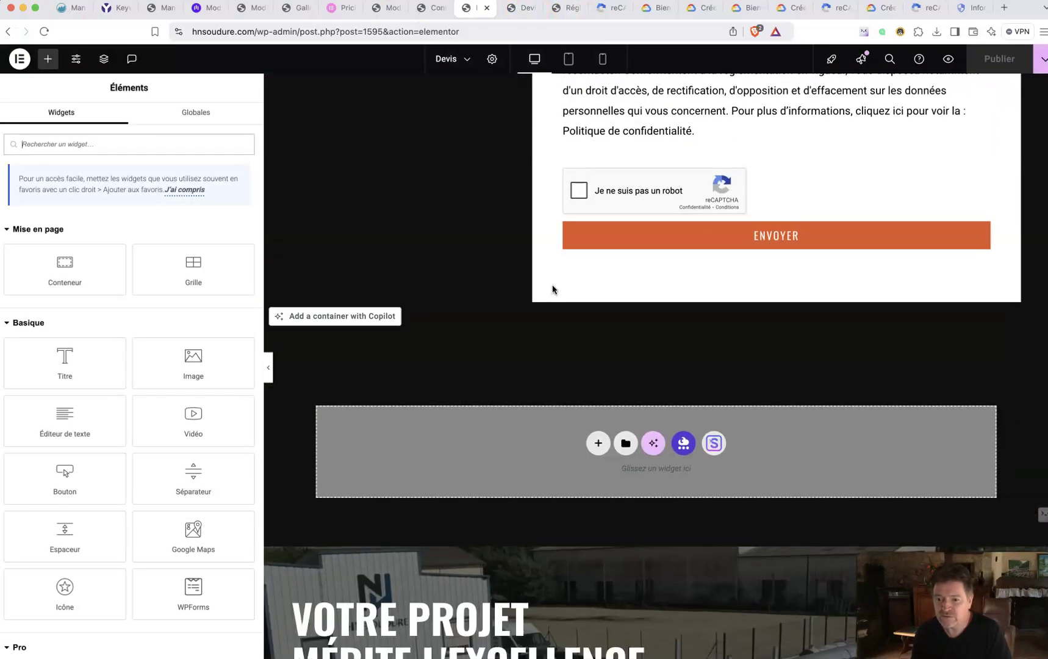
scroll(553, 290, "up", 5)
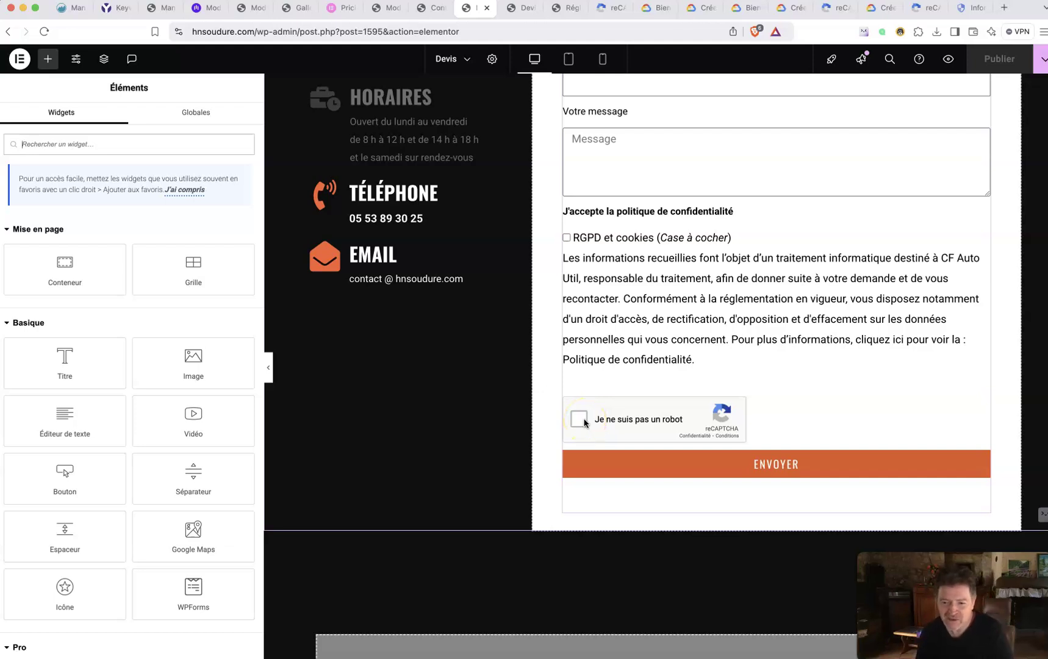
scroll(171, 433, "down", 5)
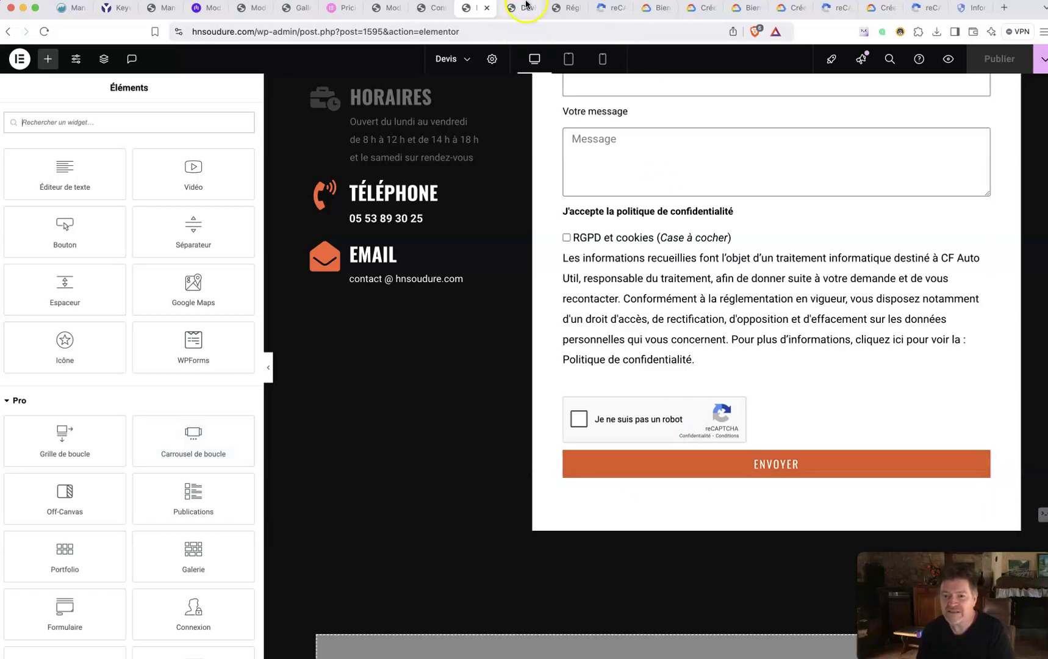
Step: Purge the LSCache of the Devis page from its preview and check the reCAPTCHA above the ENVOYER button
left_click(526, 7)
scroll(467, 308, "down", 9)
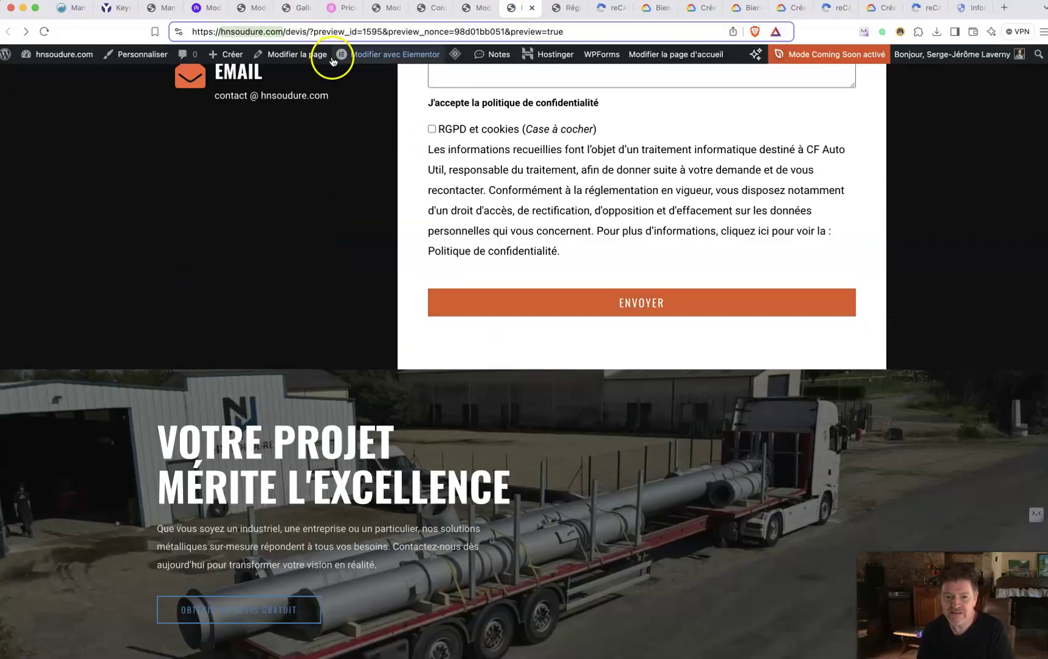
mouse_move(454, 54)
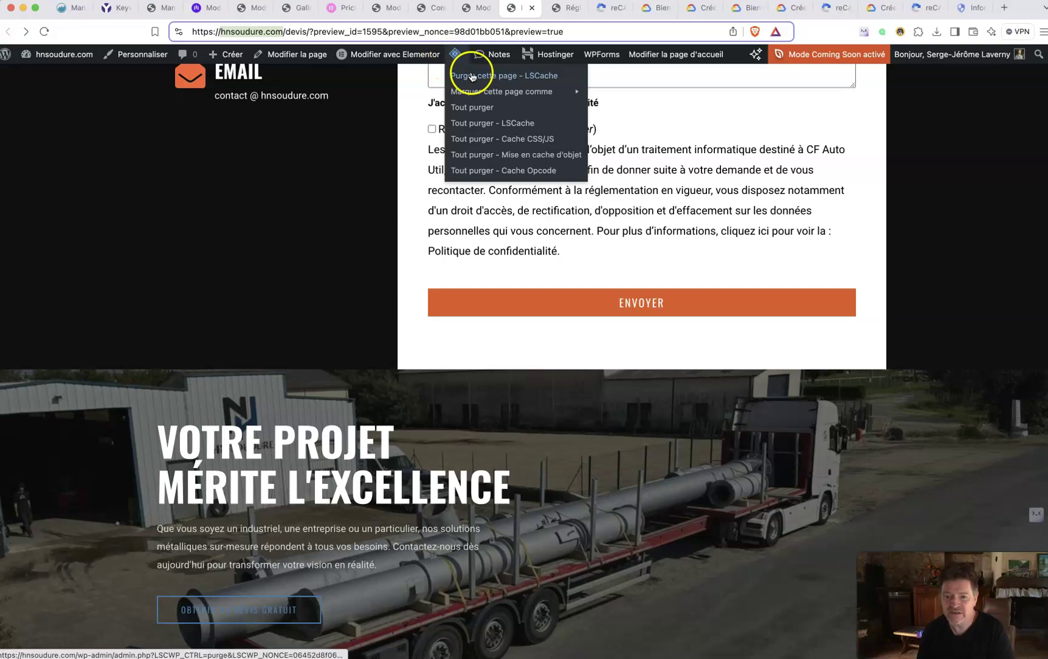
left_click(472, 77)
scroll(305, 165, "down", 8)
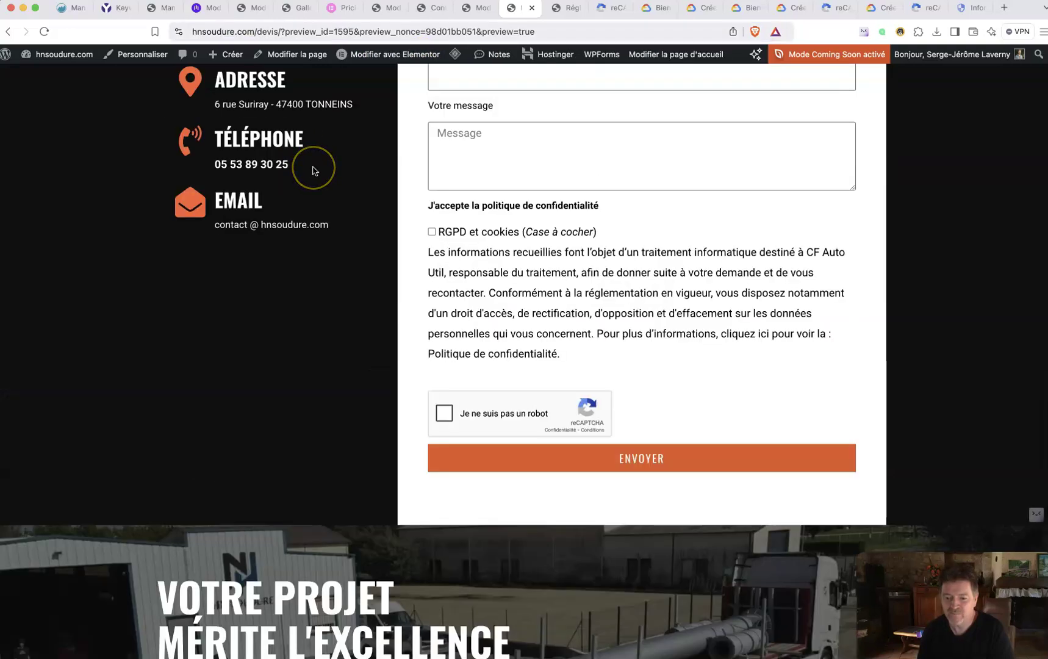
scroll(313, 170, "up", 3)
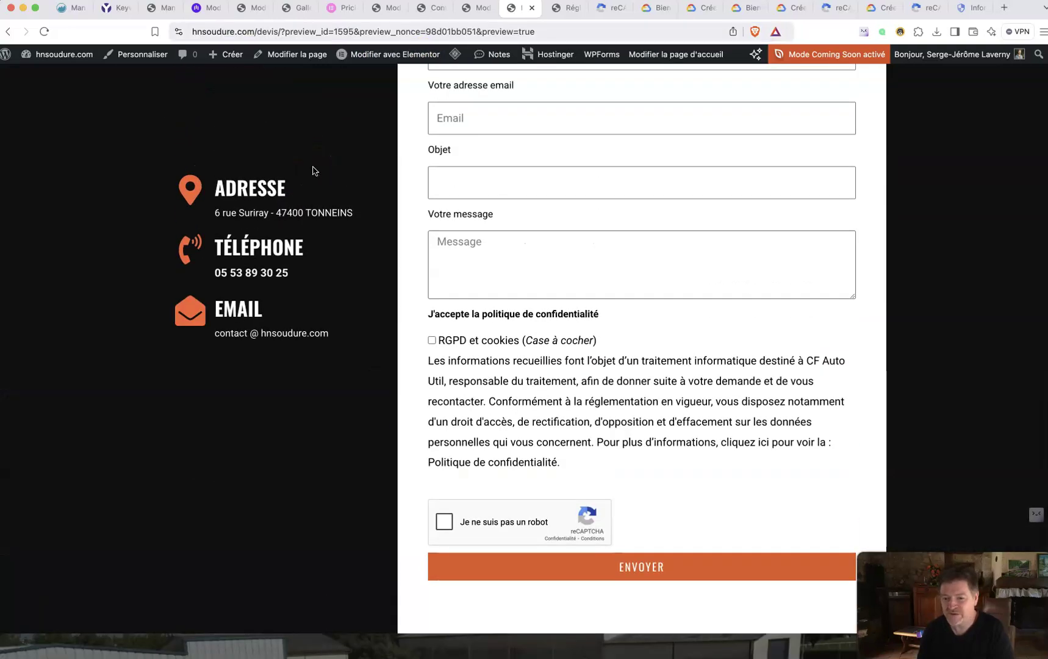
scroll(360, 200, "down", 2)
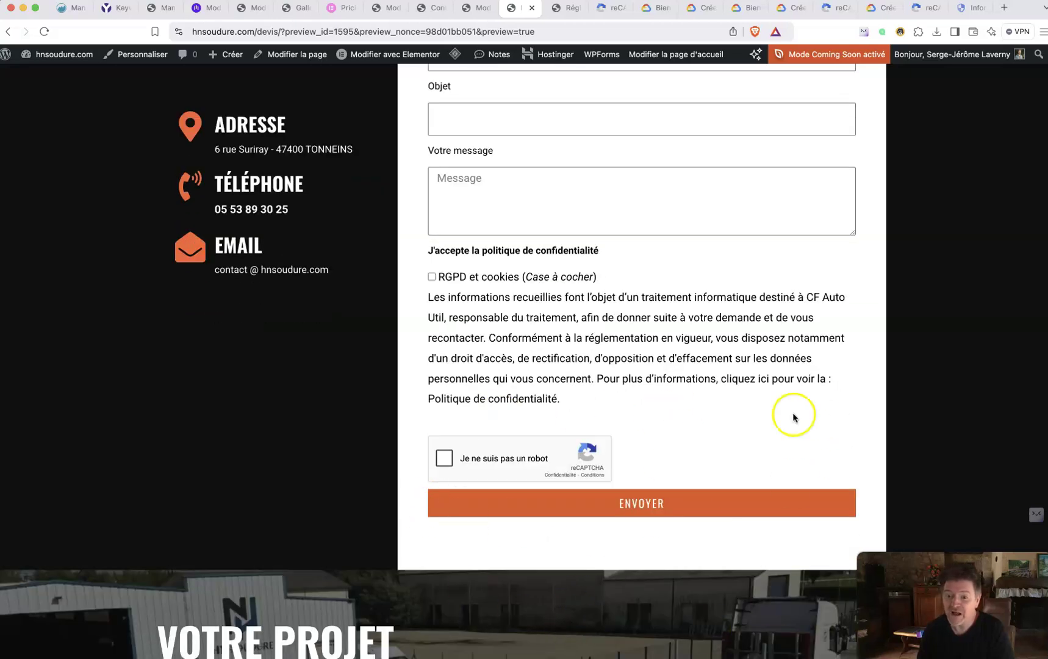
scroll(460, 524, "up", 1)
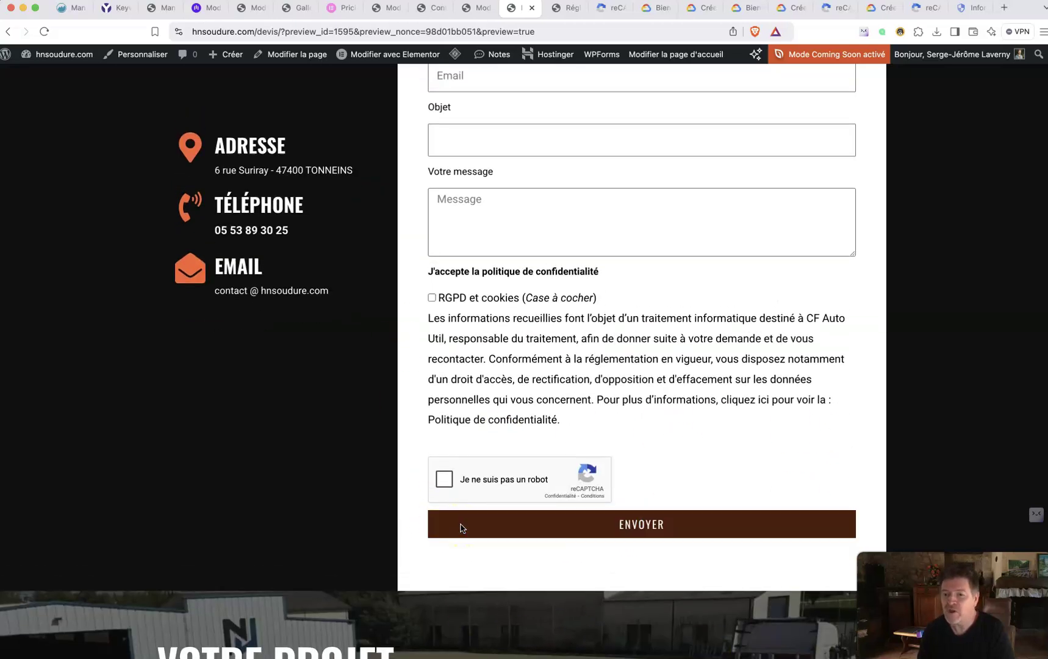
Step: Review the reCAPTCHA settings of HN SOUDURE v1, including its type, domain and security preferences, and return to its statistics
left_click(607, 7)
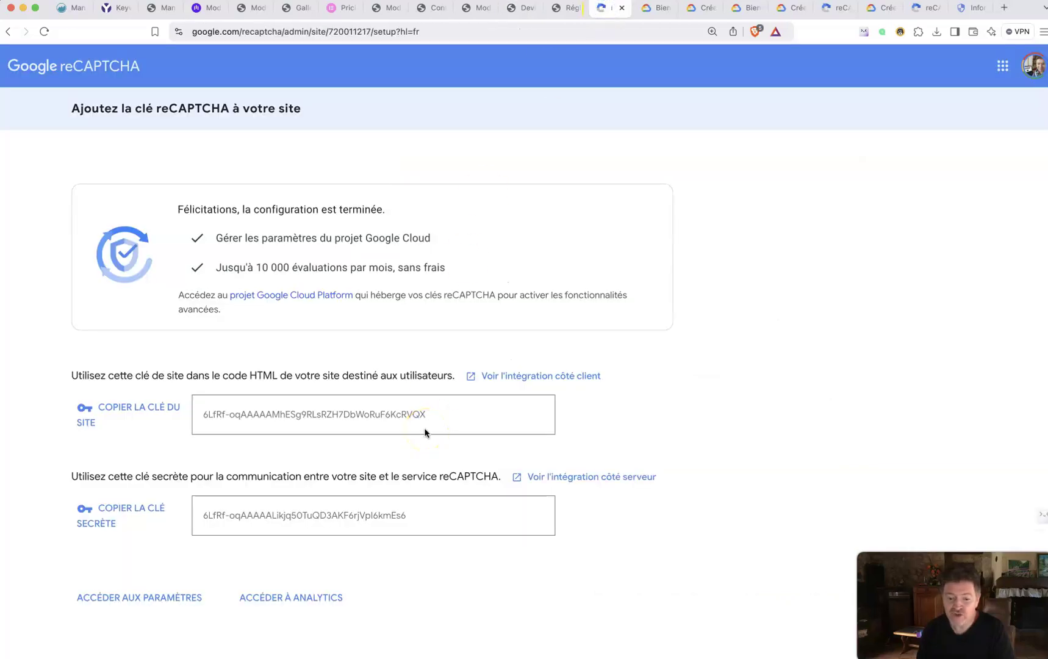
left_click(154, 597)
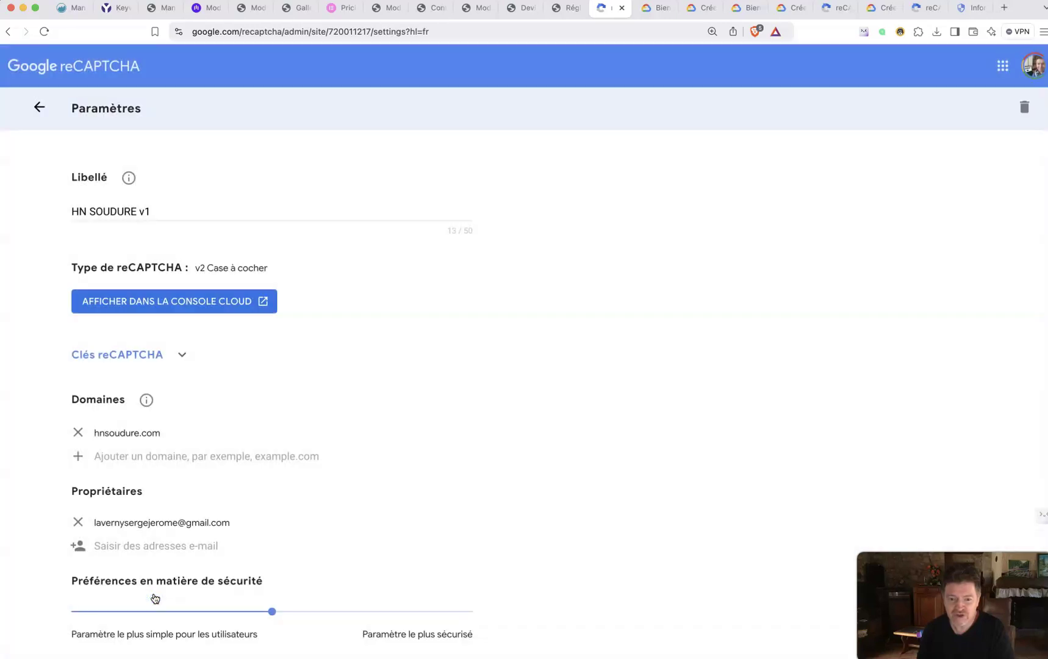
scroll(596, 416, "down", 2)
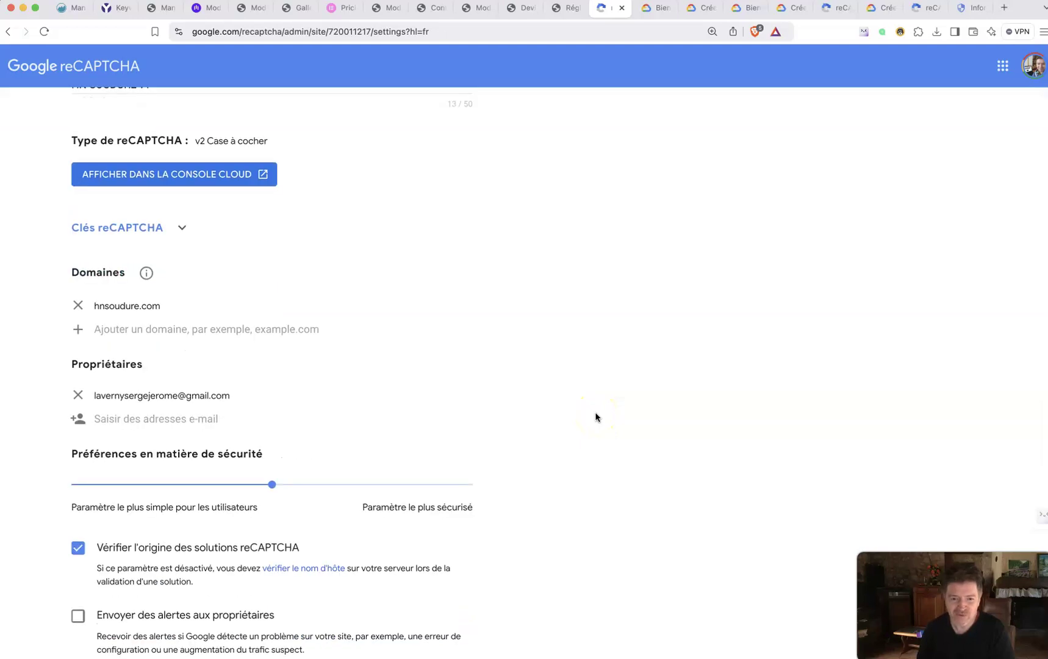
scroll(596, 416, "up", 1)
scroll(596, 416, "down", 3)
scroll(596, 416, "up", 5)
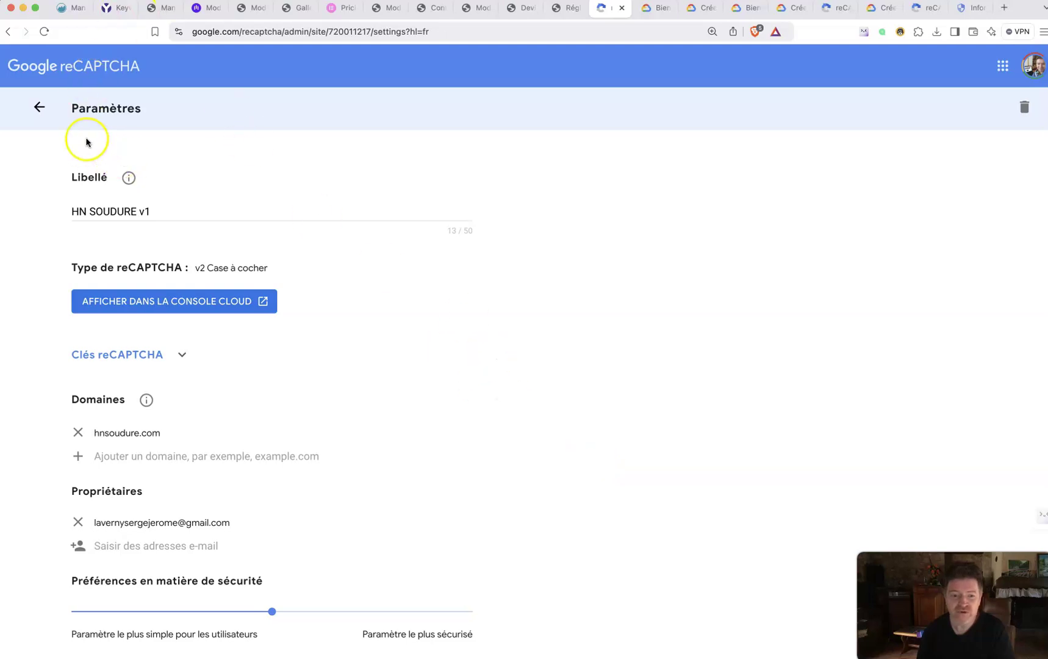
left_click(41, 108)
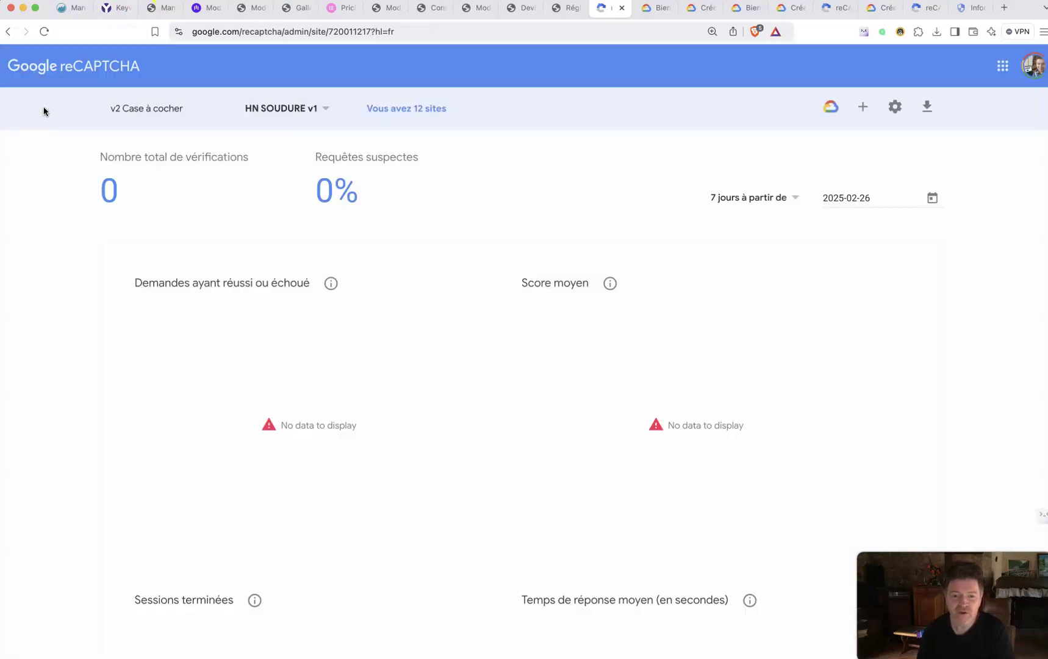
Step: View the reCAPTCHA statistics of the HN SOUDURE v3 key and of the FRUITS DU BARRY v3 site
left_click(318, 108)
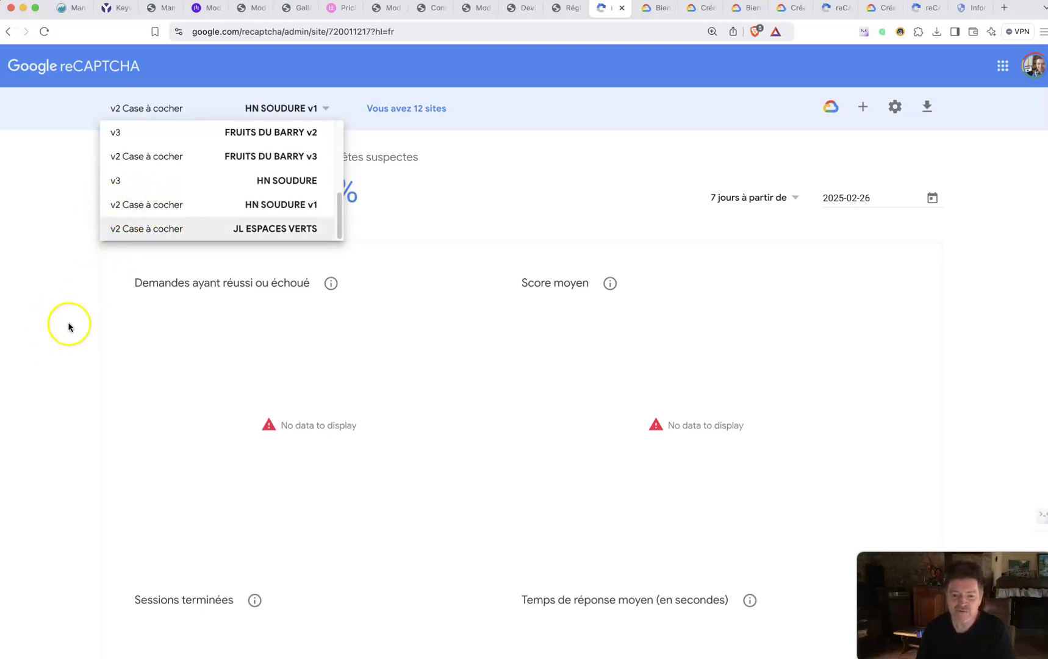
left_click(170, 185)
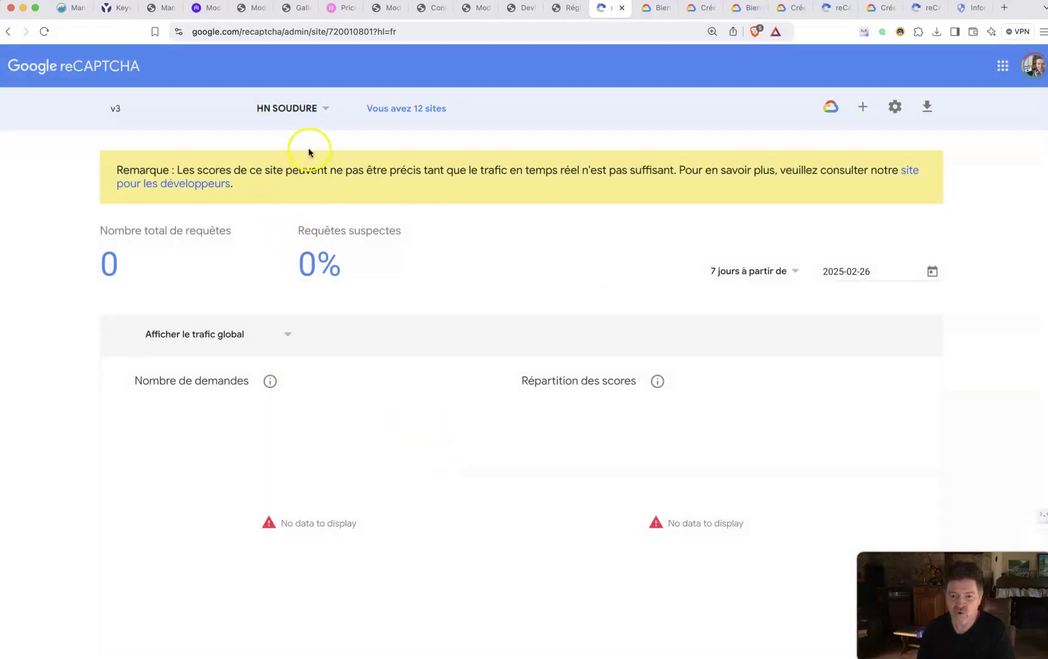
left_click(295, 106)
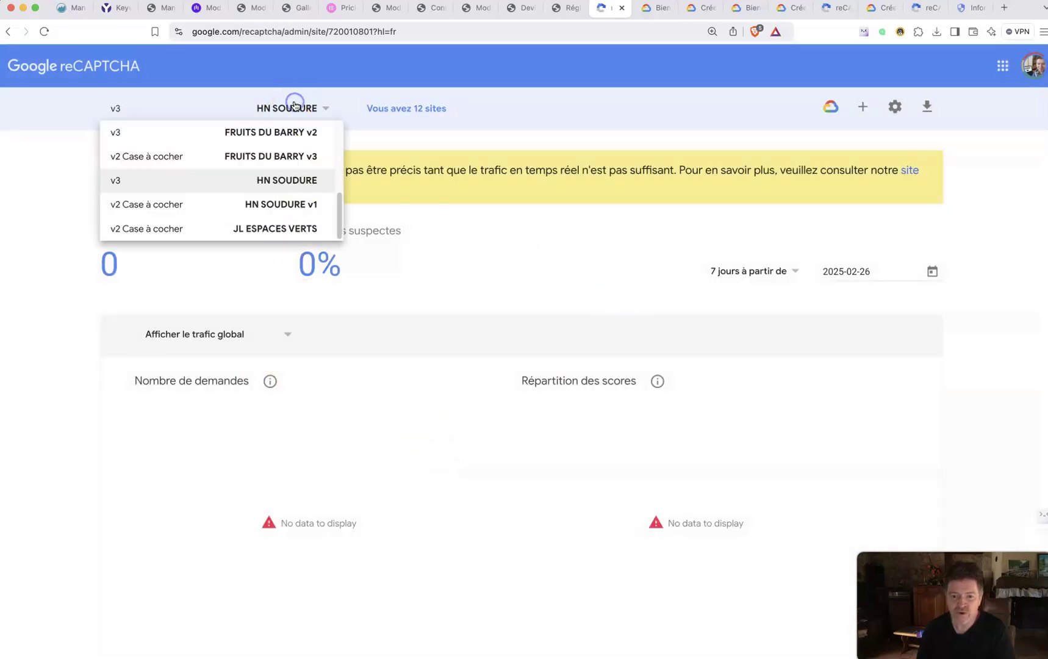
left_click(234, 156)
Step: View the reCAPTCHA statistics of ACS SERVICE and look through the registered sites with their reCAPTCHA types
left_click(264, 108)
scroll(246, 171, "down", 1)
scroll(247, 180, "up", 3)
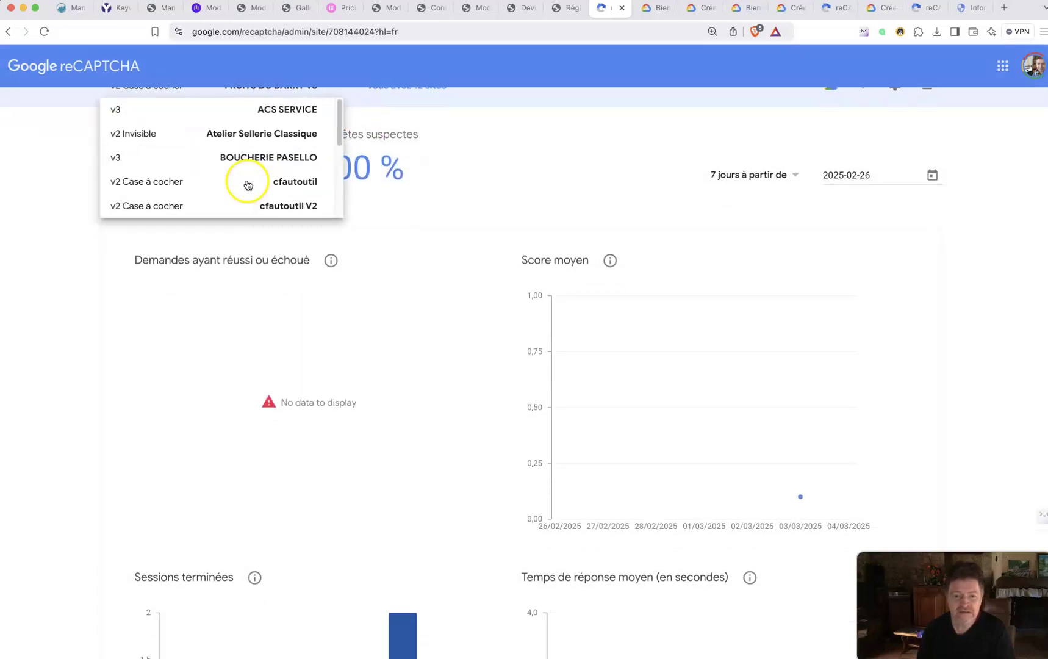
left_click(245, 110)
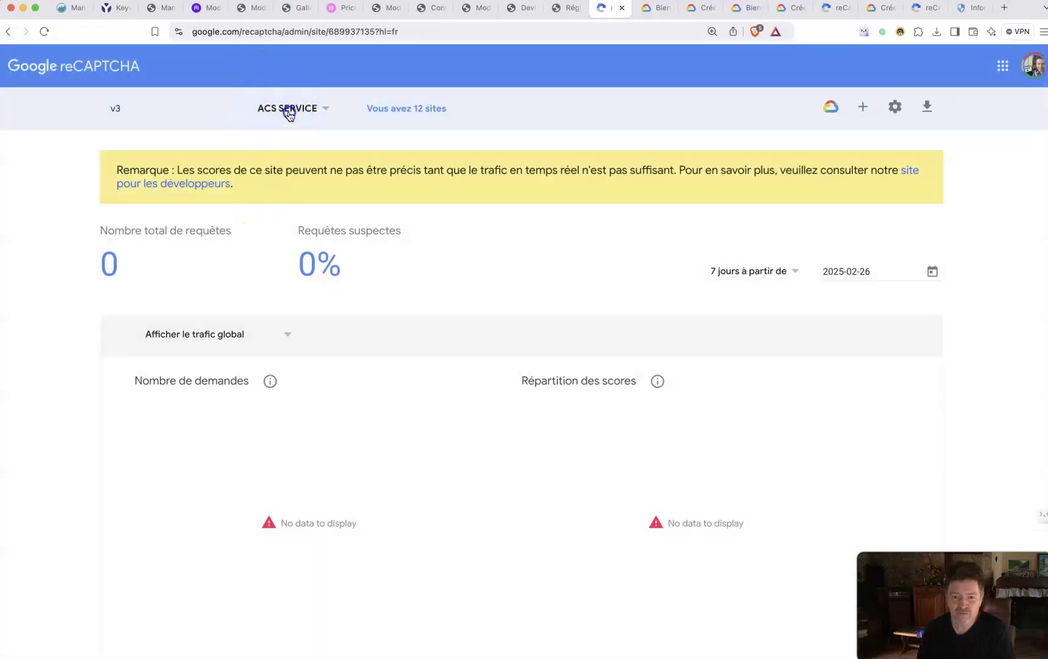
left_click(289, 114)
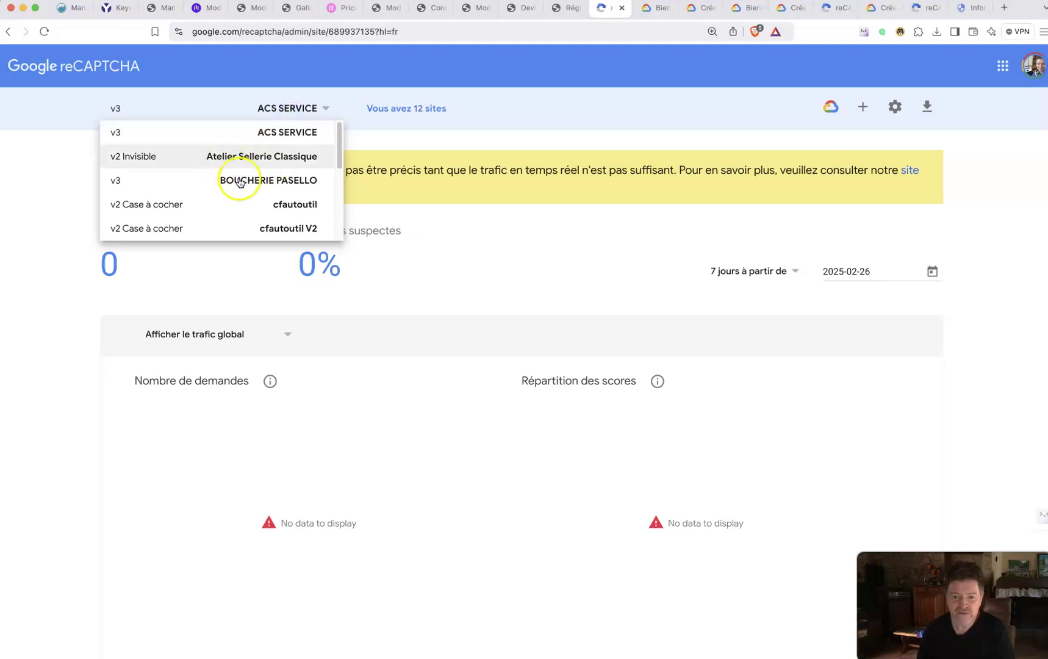
scroll(231, 202, "down", 5)
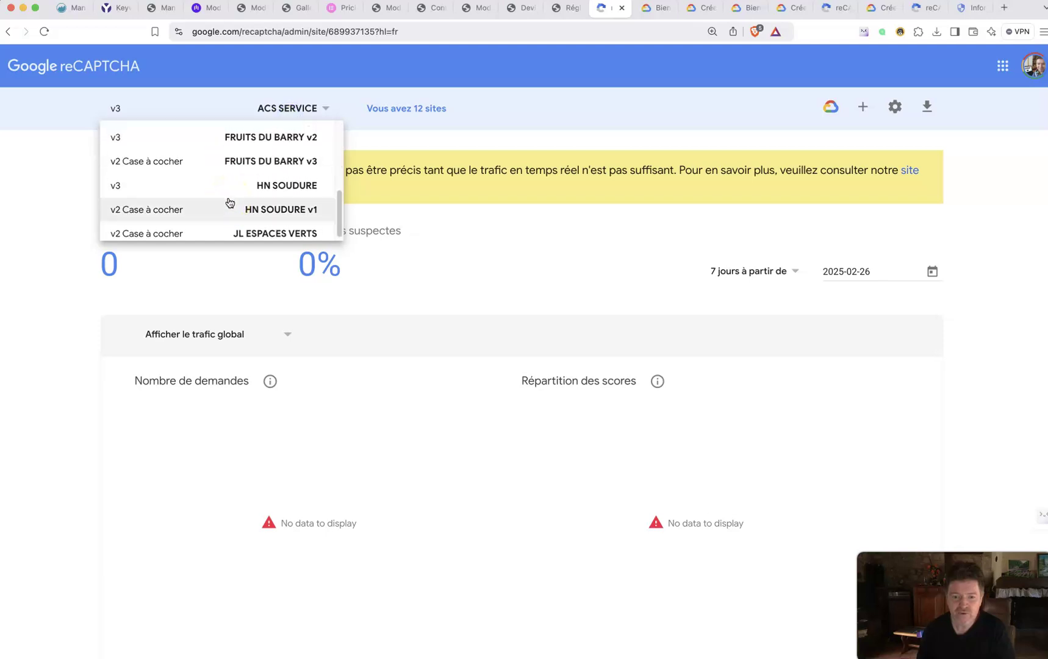
scroll(182, 167, "up", 5)
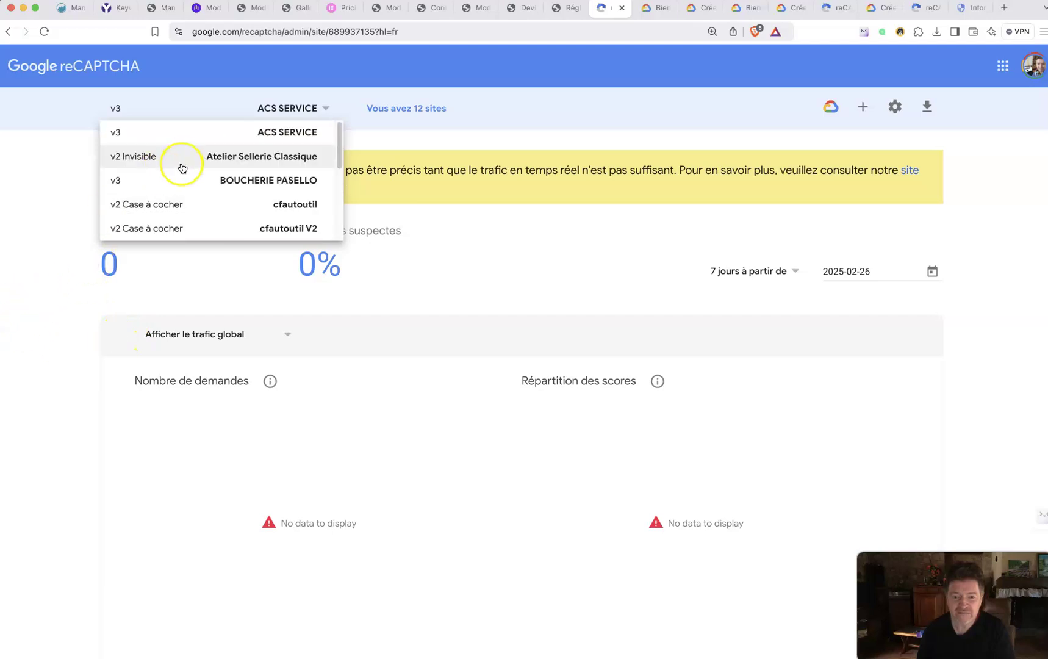
left_click(28, 310)
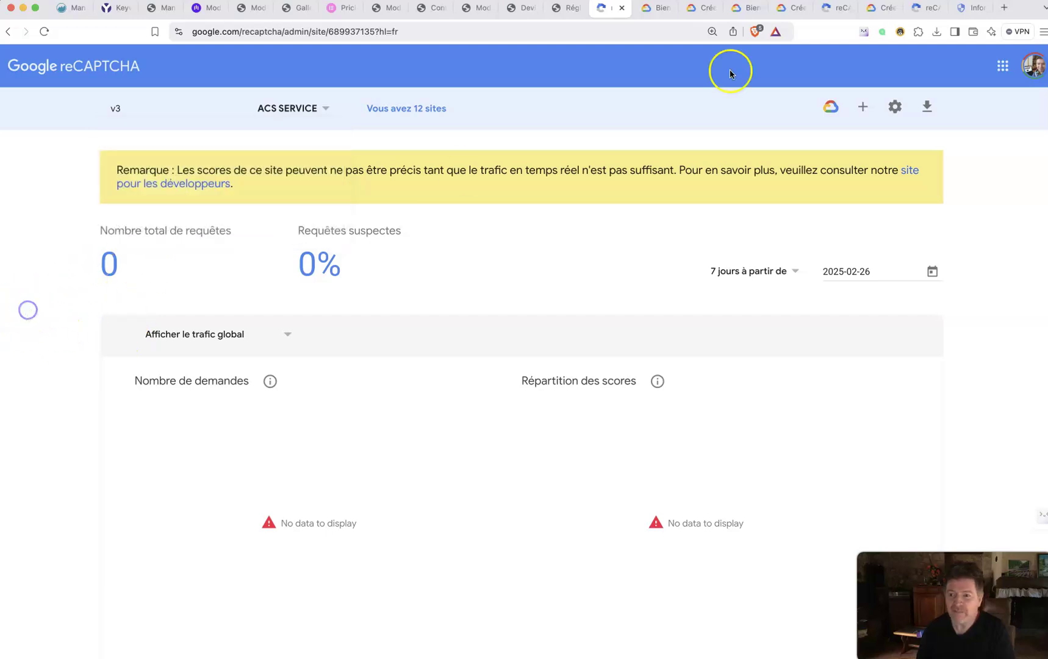
Step: Return to the Devis page preview and look over the quote form from its heading to the reCAPTCHA checkbox
left_click(650, 9)
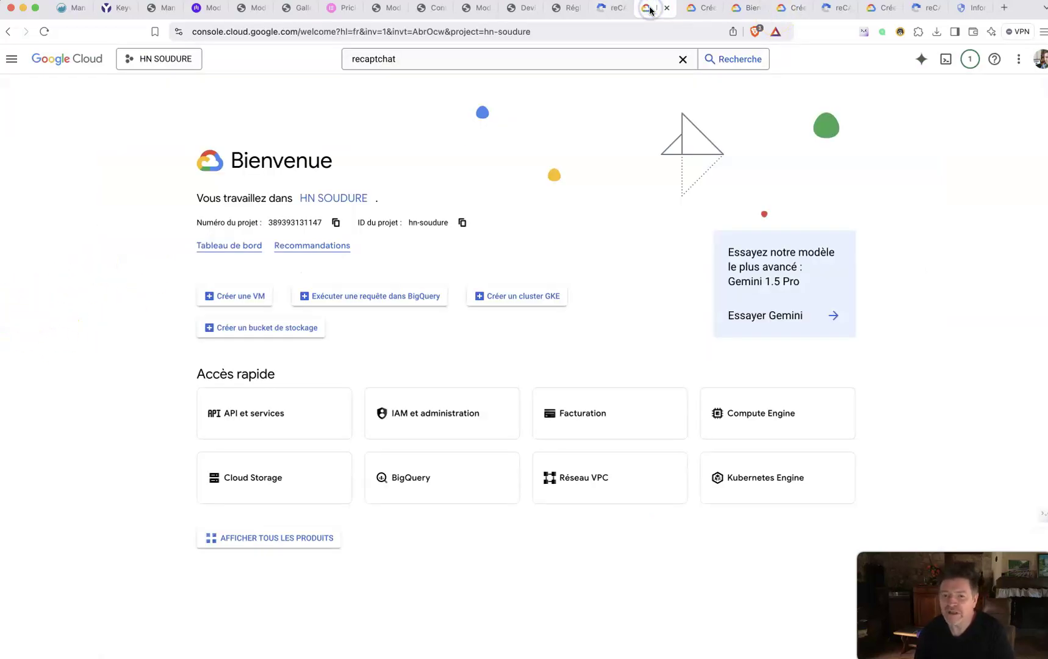
left_click(559, 9)
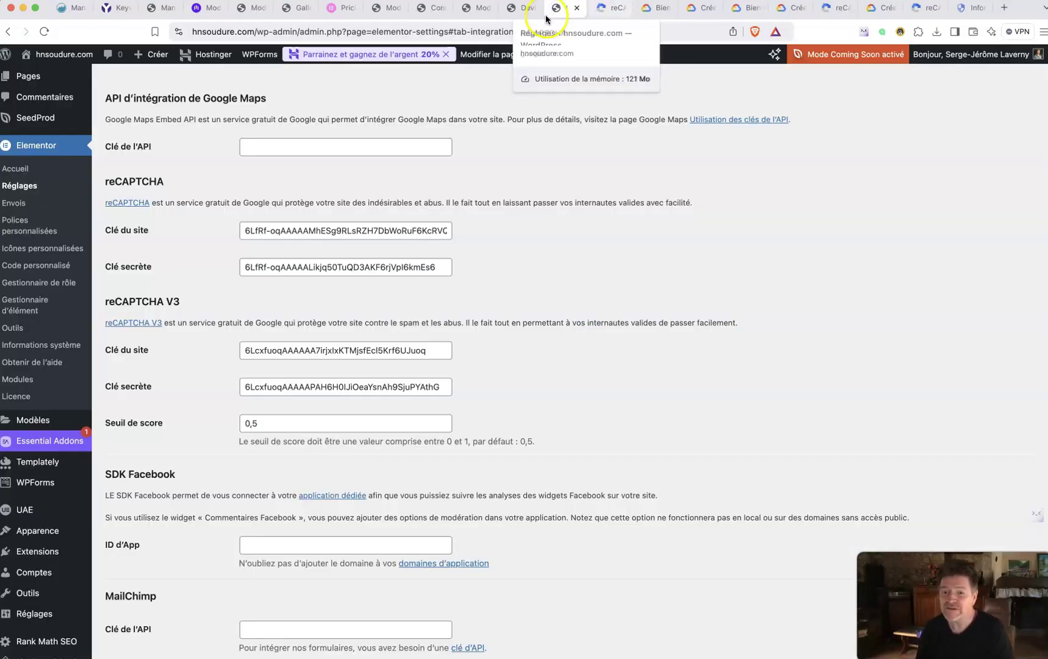
left_click(522, 9)
scroll(451, 290, "up", 2)
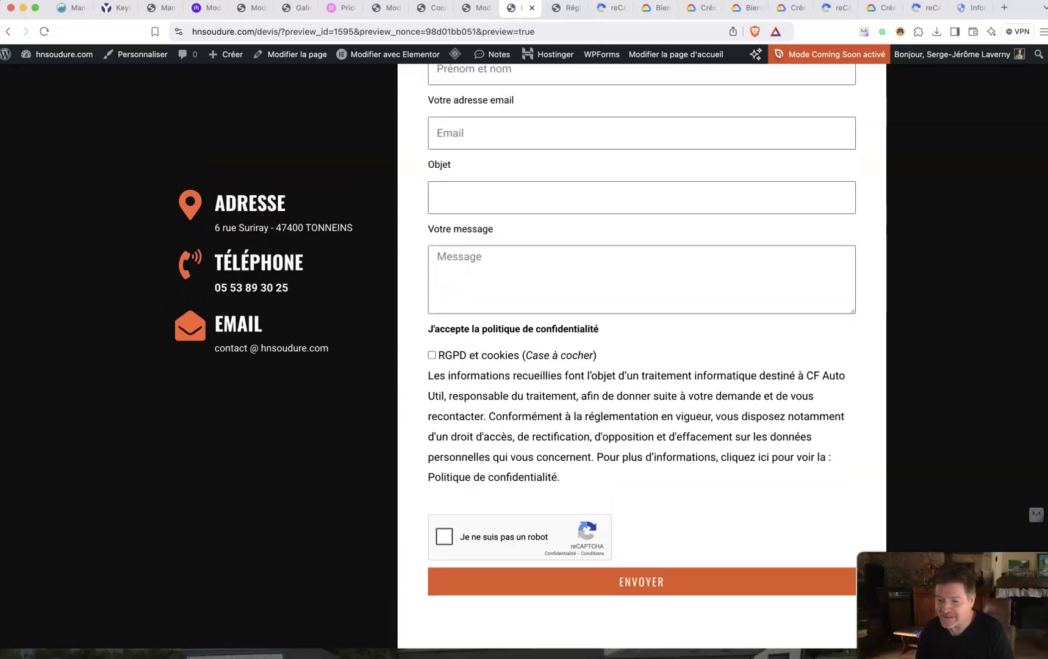
scroll(702, 494, "up", 6)
scroll(702, 495, "down", 3)
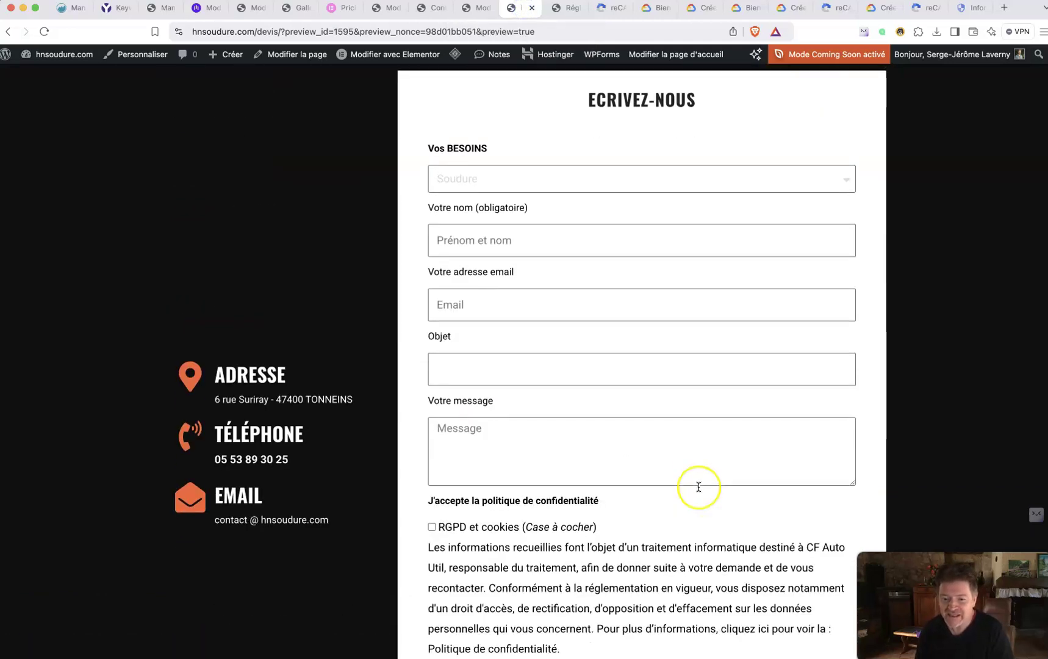
scroll(699, 487, "down", 5)
scroll(624, 502, "up", 1)
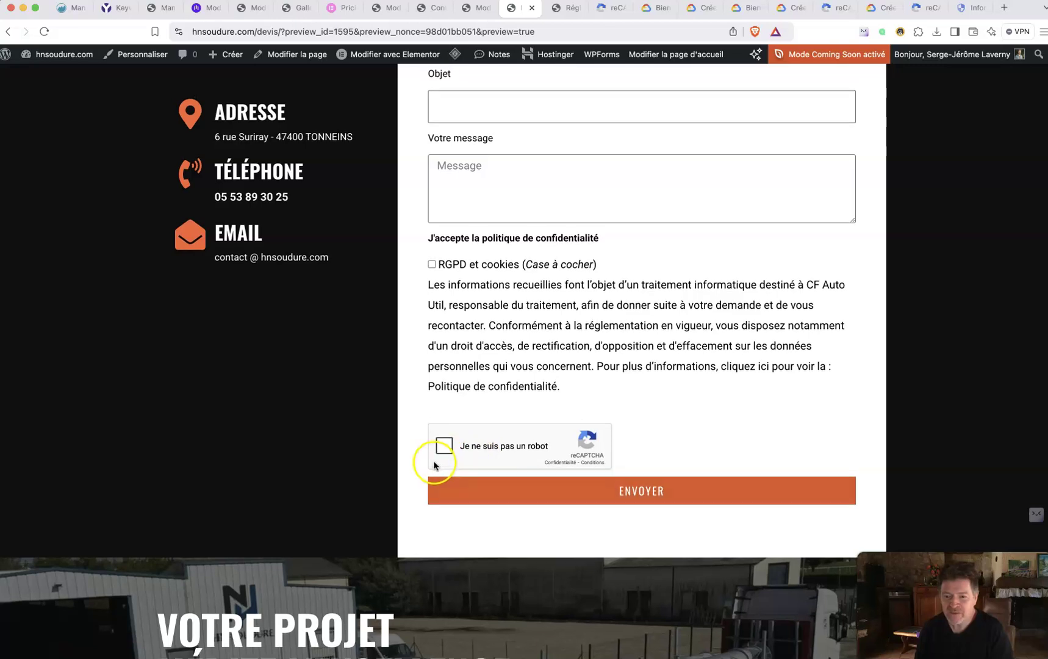
scroll(433, 465, "up", 5)
Step: Select "Fabrication de structure métallique" under Vos BESOINS in the quote form and switch to the Google Cloud console
left_click(471, 218)
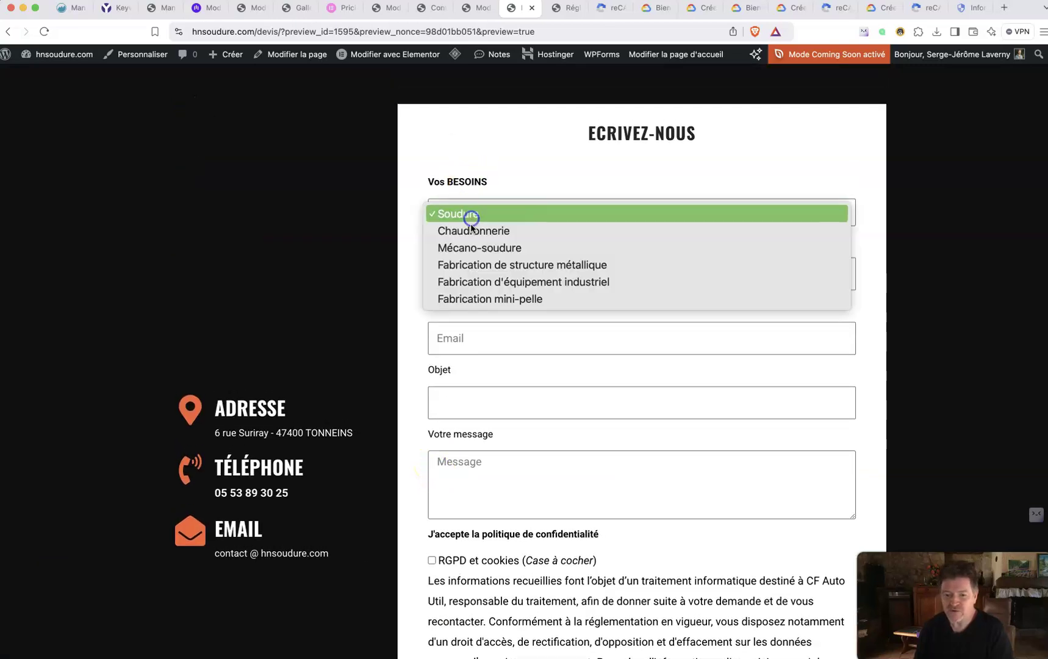
left_click(480, 264)
scroll(915, 297, "down", 3)
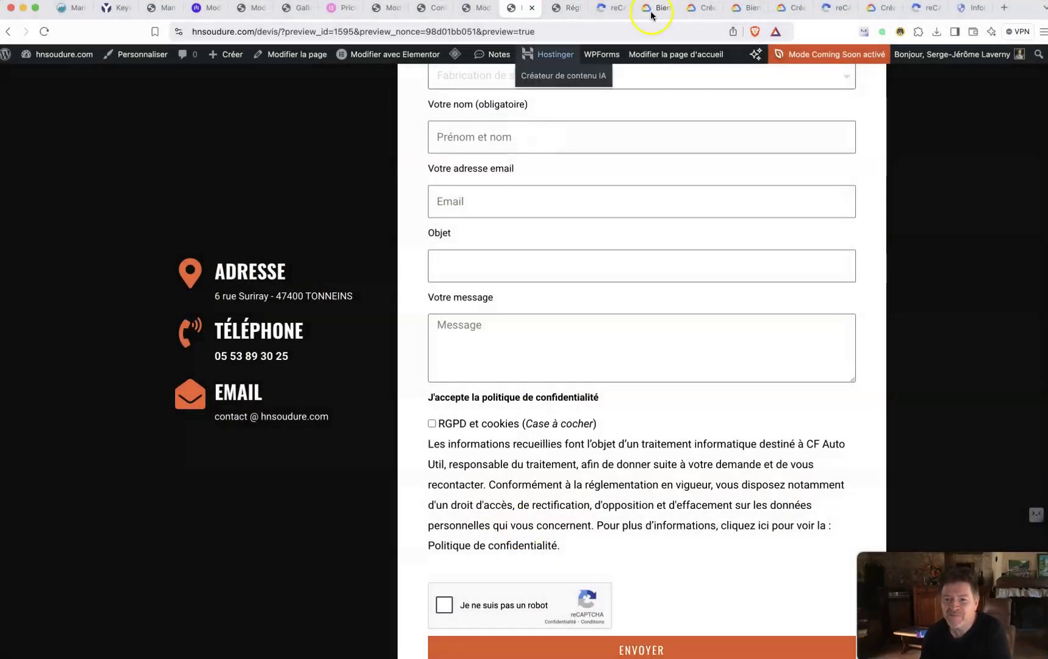
left_click(652, 15)
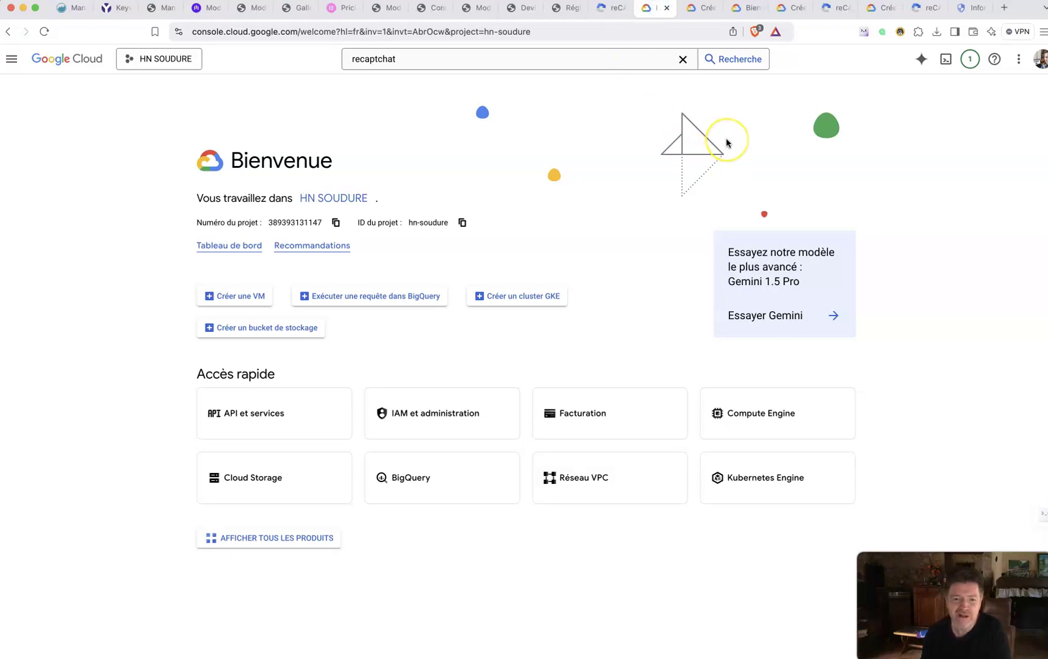